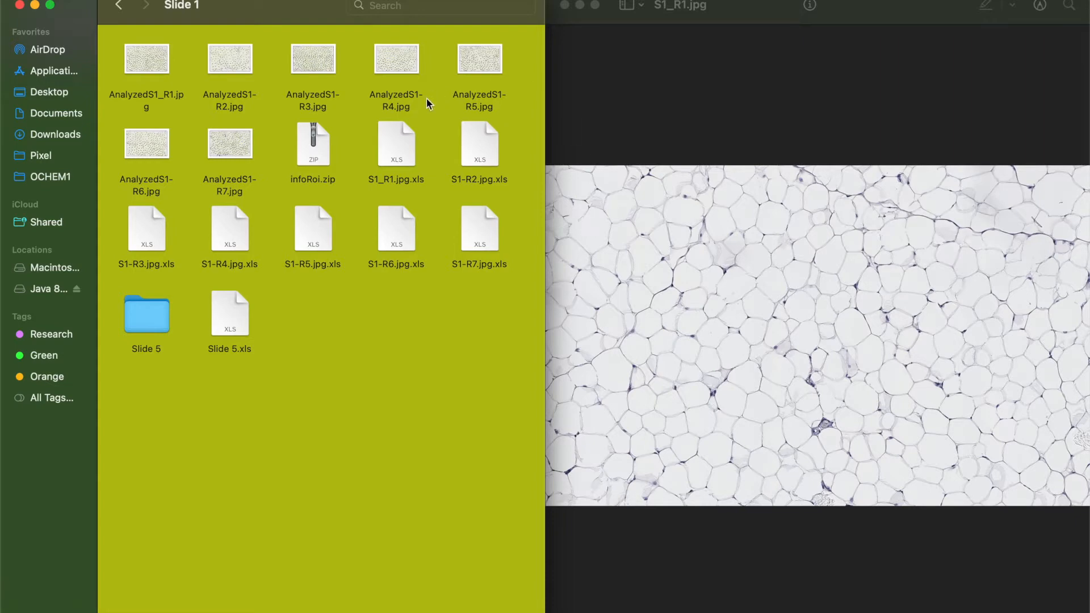
Switch to Safari and look over the Fiji Downloads page and the Adiposoft plugin page
key(ctrl+Left)
click(290, 7)
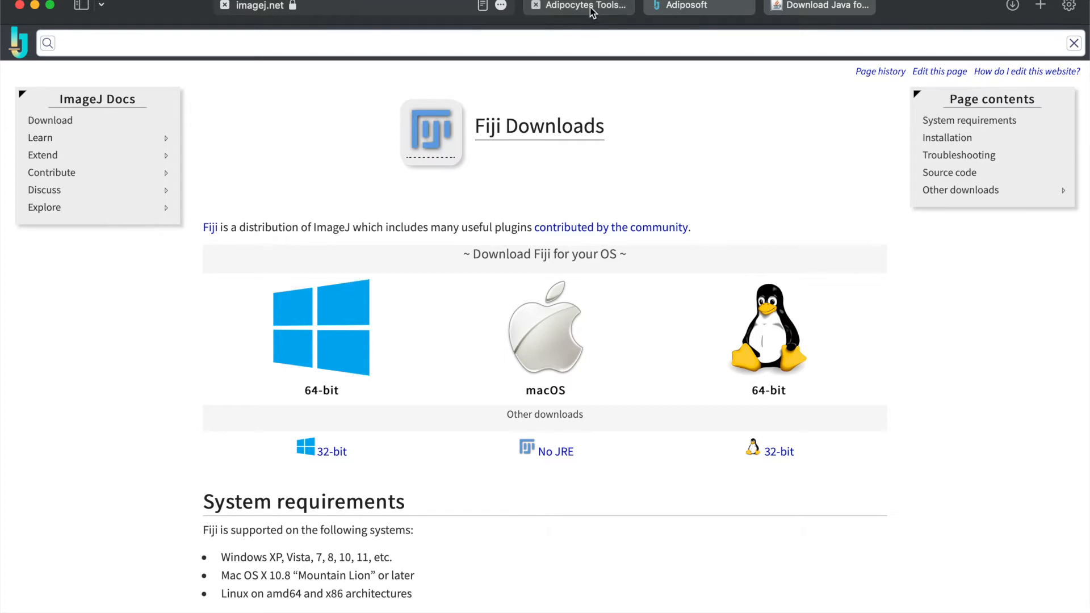
mouse_move(590, 7)
click(691, 7)
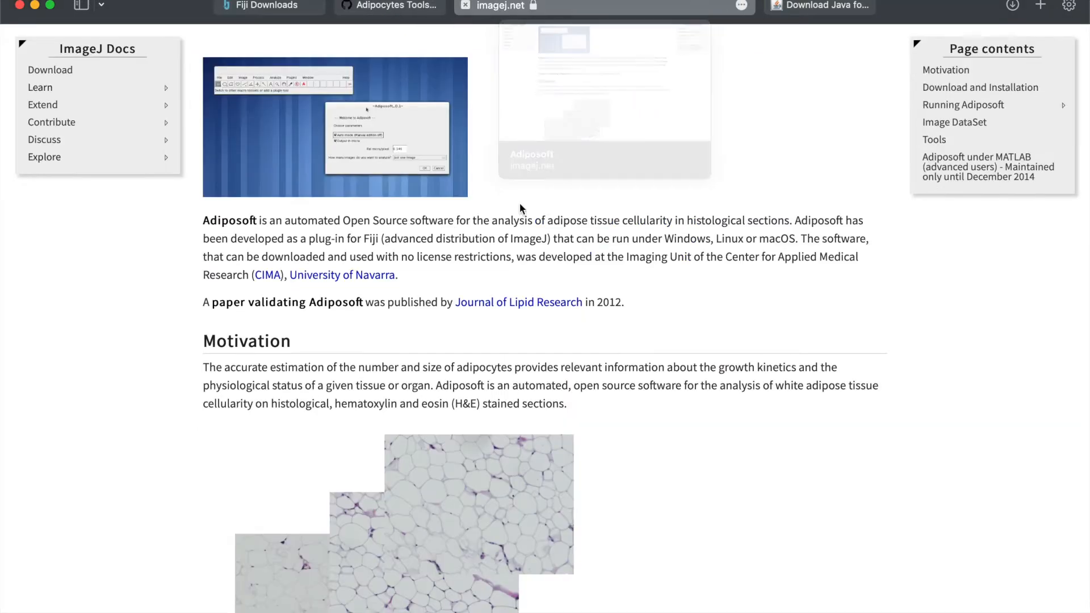
Return to the Slide 1 folder in Finder, preview the analyzed image AnalyzedS1_R1.jpg and point out its results file S1_R1.jpg.xls
key(ctrl+Right)
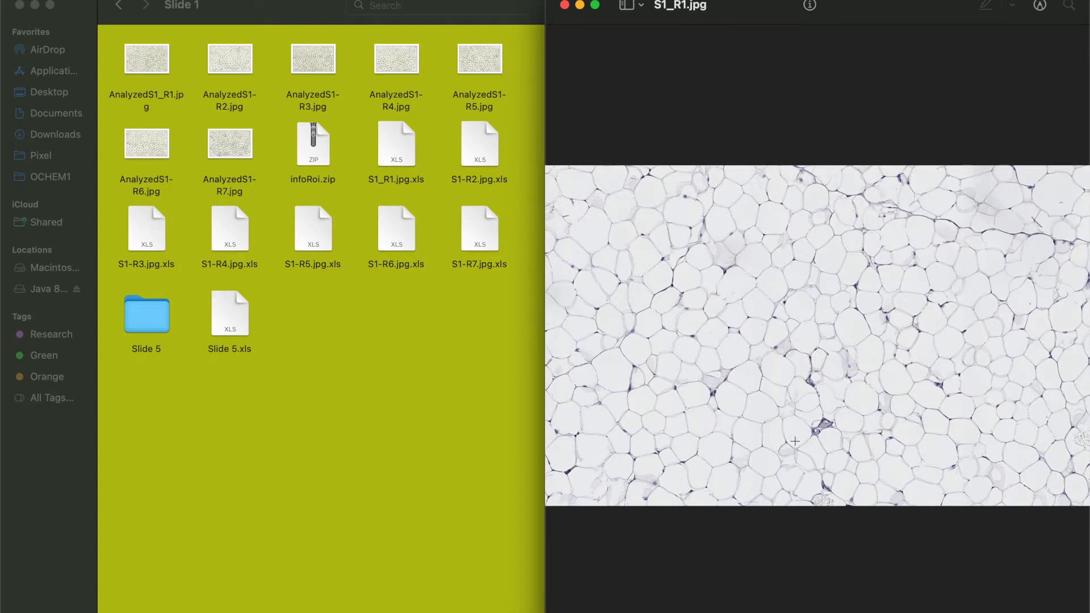
click(120, 65)
double_click(136, 63)
key(space)
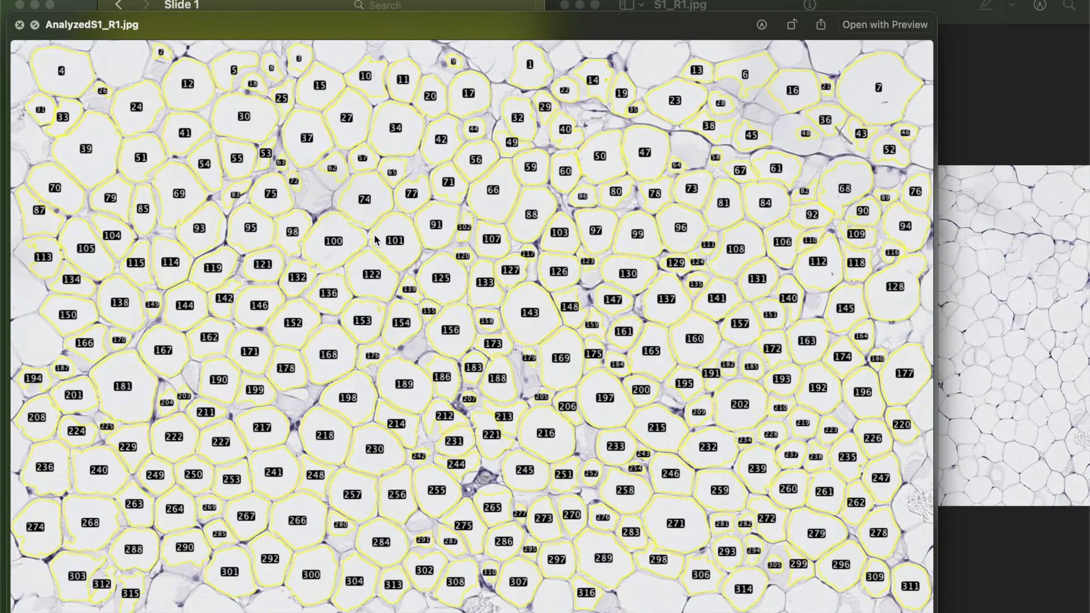
key(space)
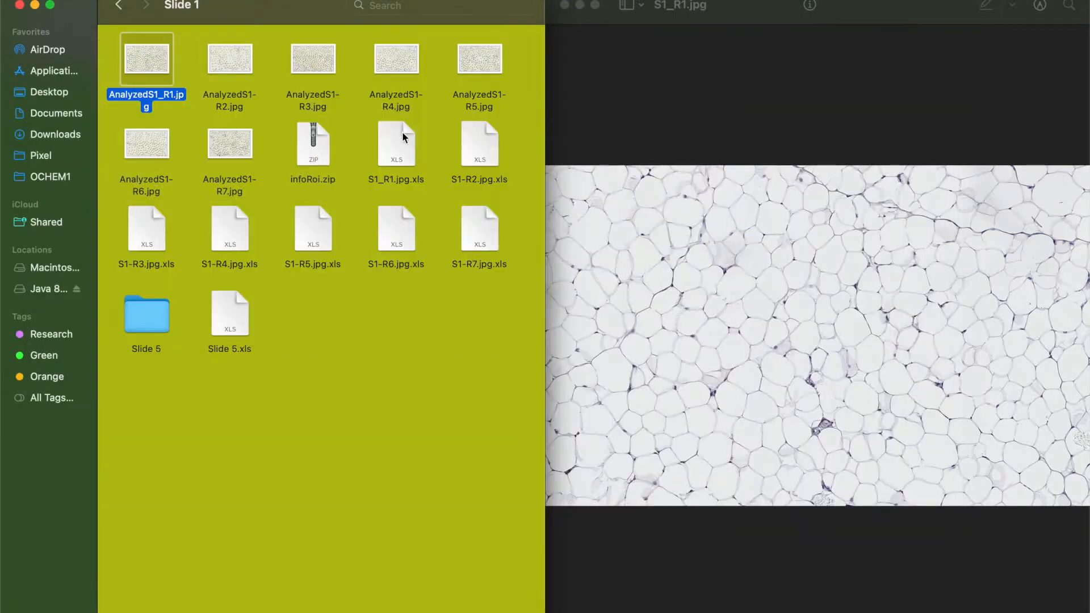
click(403, 141)
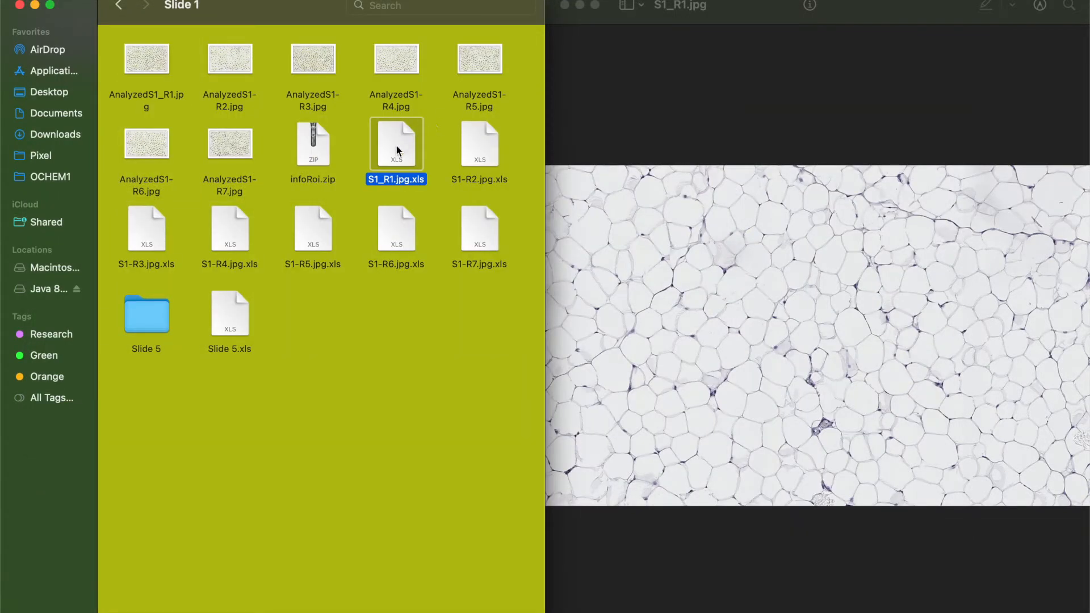
click(459, 220)
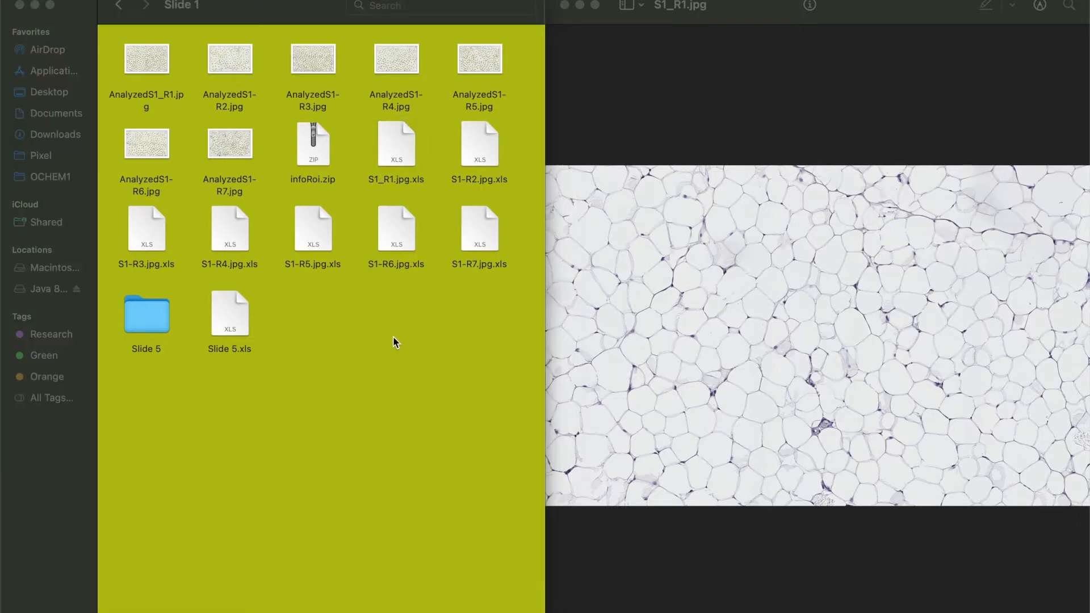
Start a Fiji download from the Fiji Downloads page in Safari and cancel it while it is in progress
key(ctrl+Left)
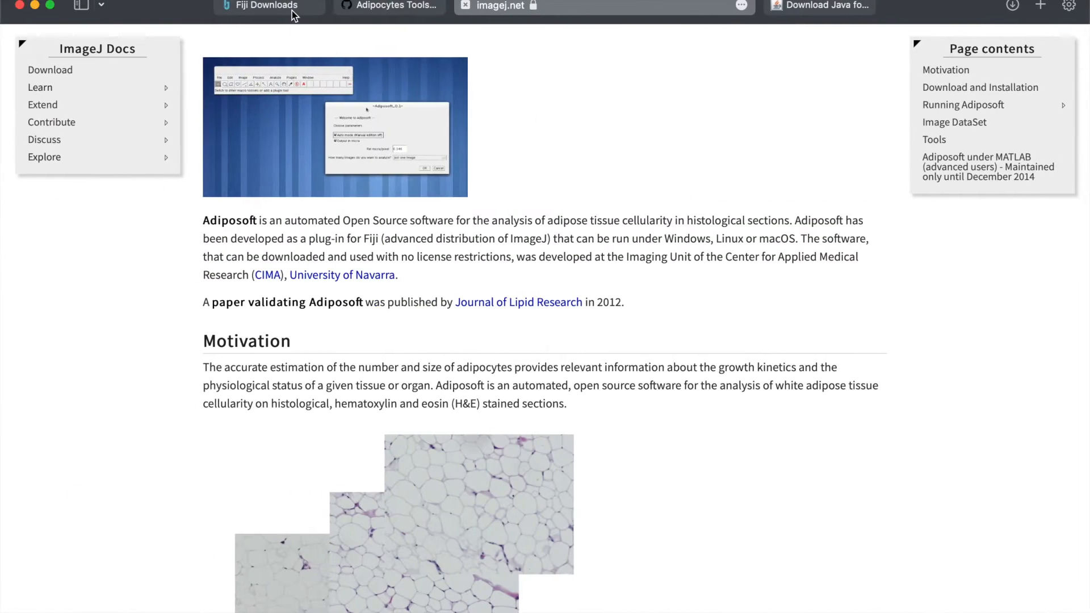
click(293, 12)
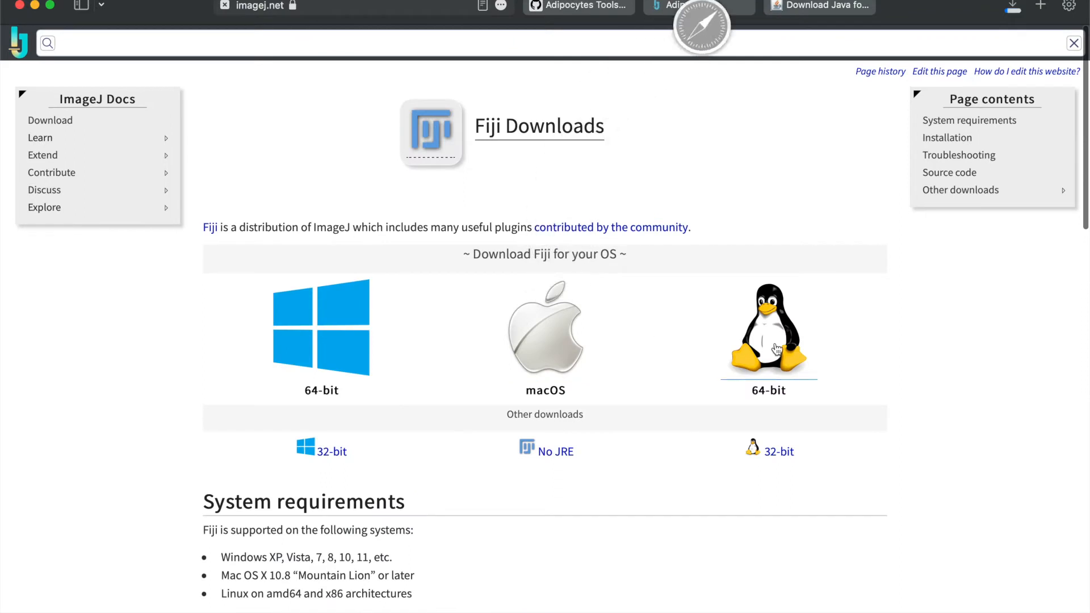
mouse_move(989, 602)
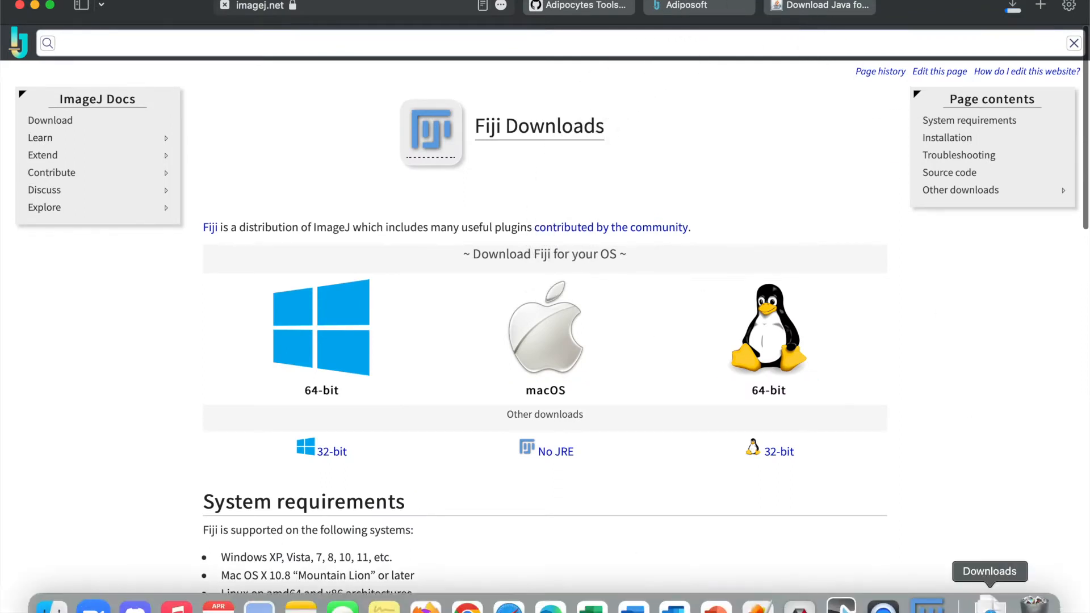
click(989, 604)
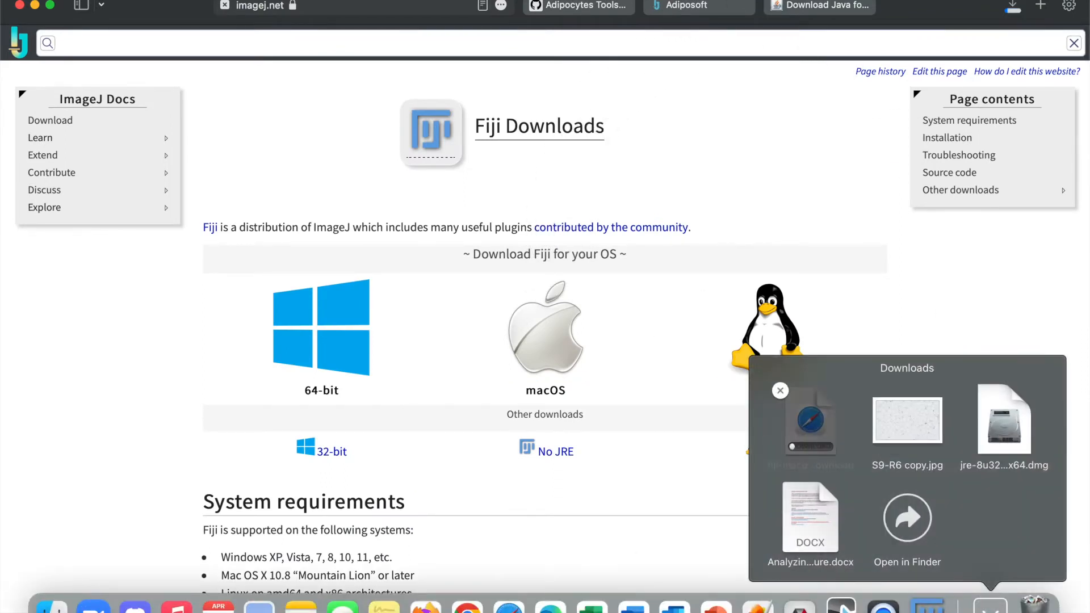
click(780, 391)
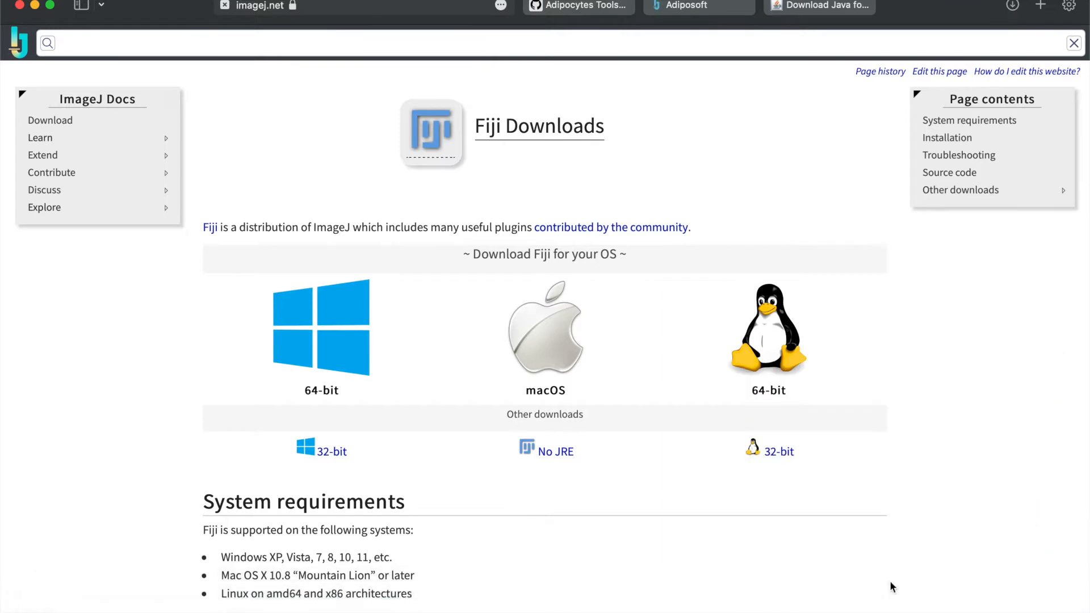
Check the Downloads folder in Finder, locate Fiji in the Applications folder and close the window
key(ctrl+Right)
mouse_move(928, 609)
click(989, 604)
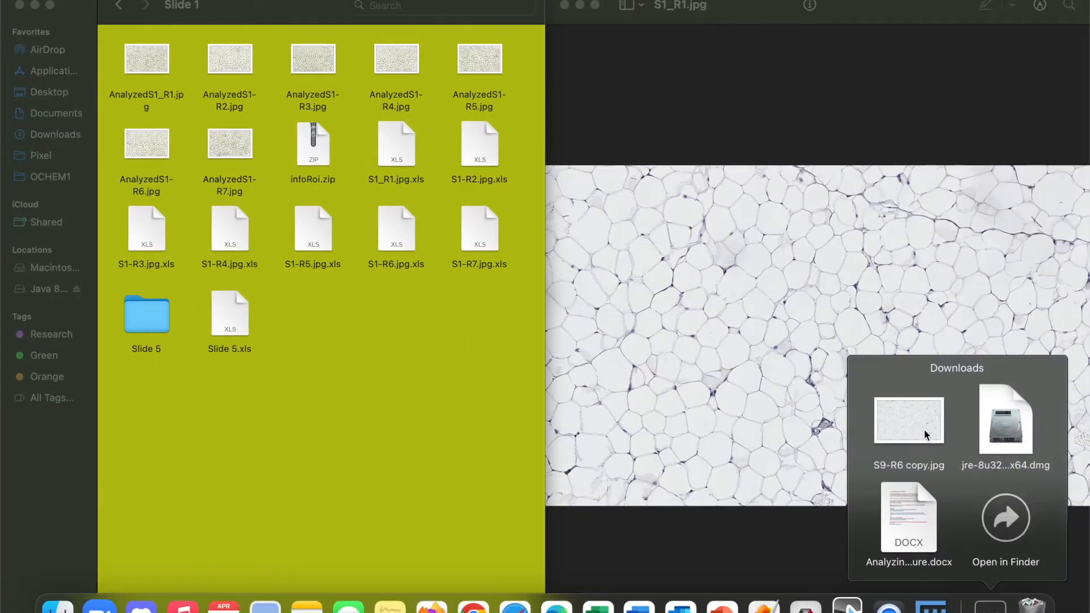
key(ctrl+Left)
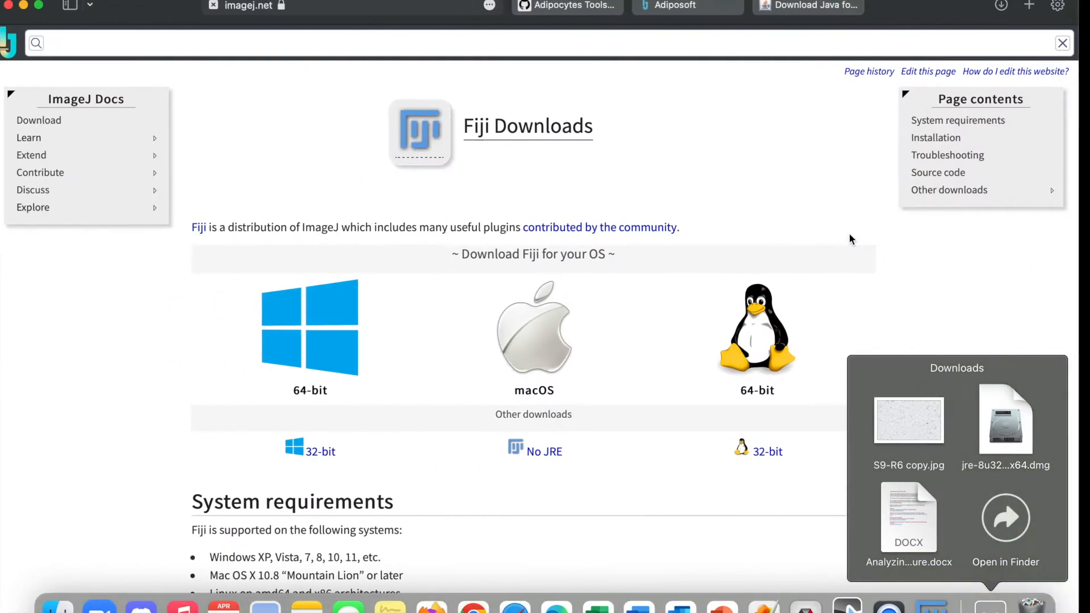
click(989, 605)
click(999, 584)
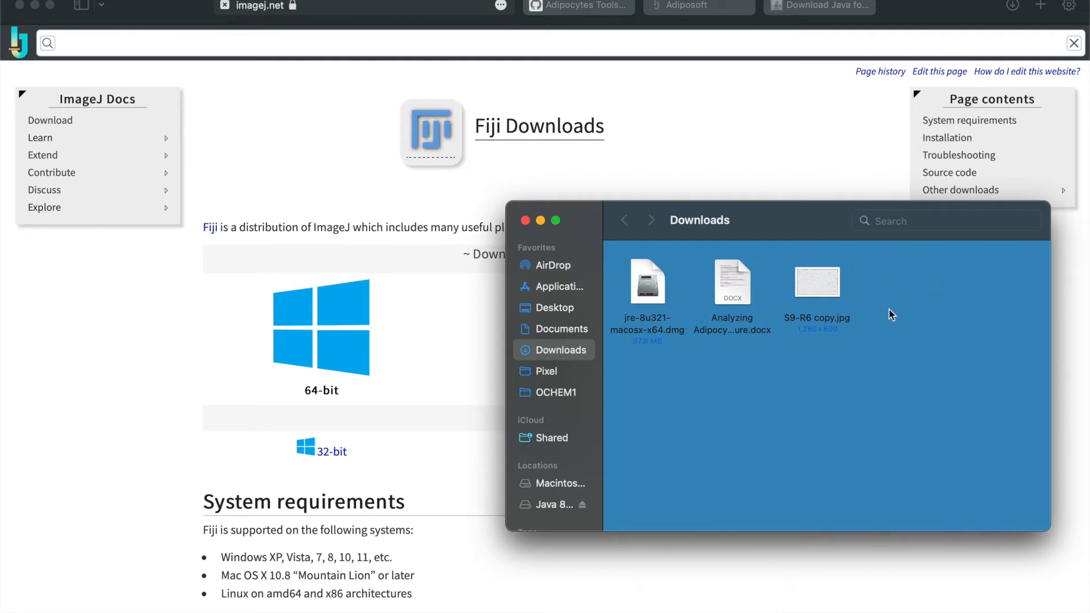
click(545, 286)
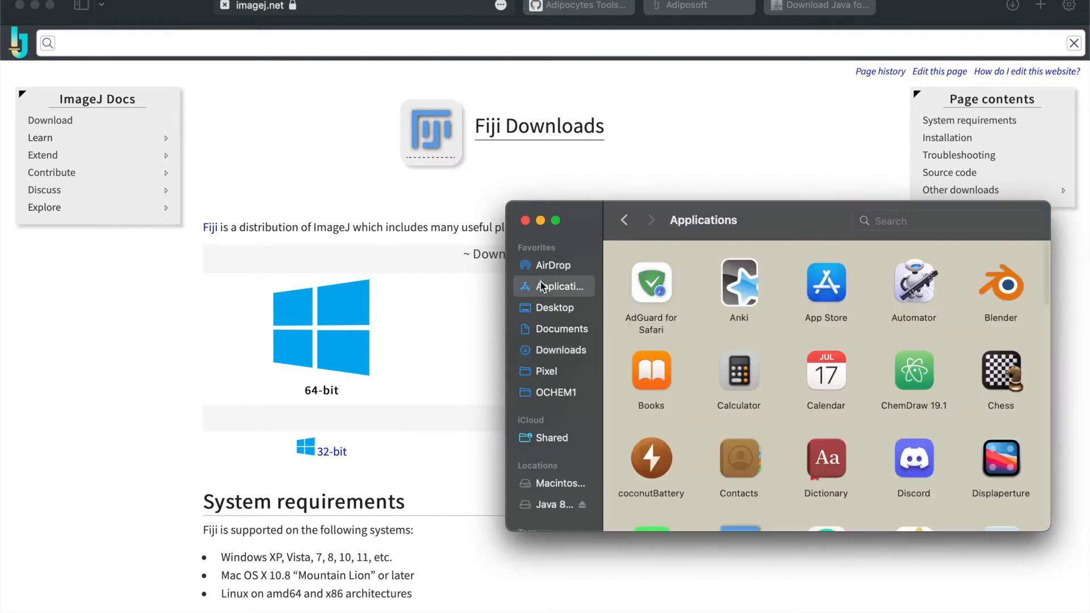
scroll(794, 370, down, 3)
scroll(793, 370, down, 1)
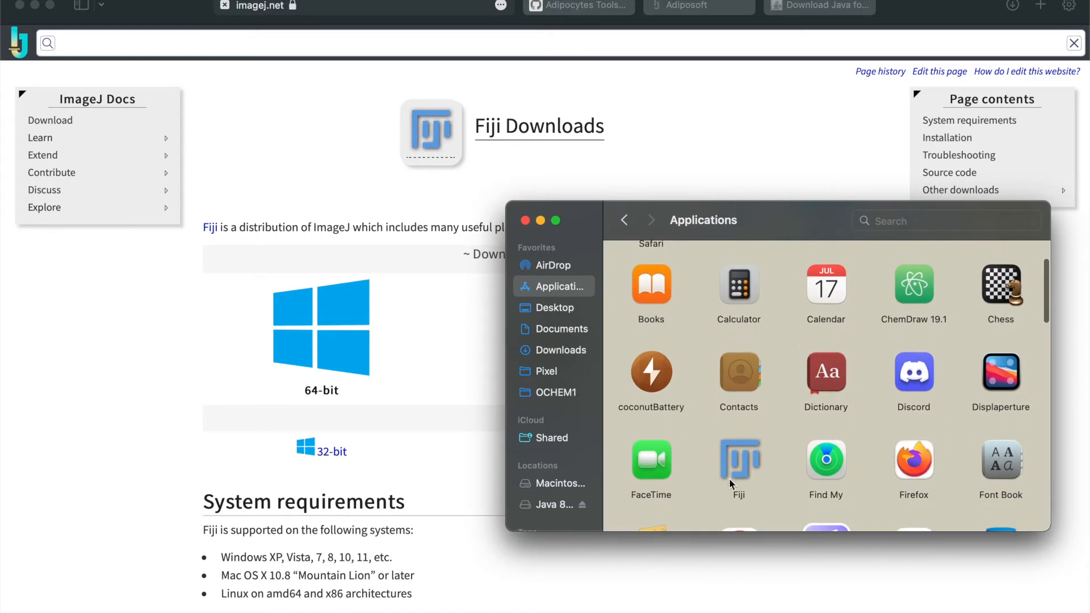
click(526, 221)
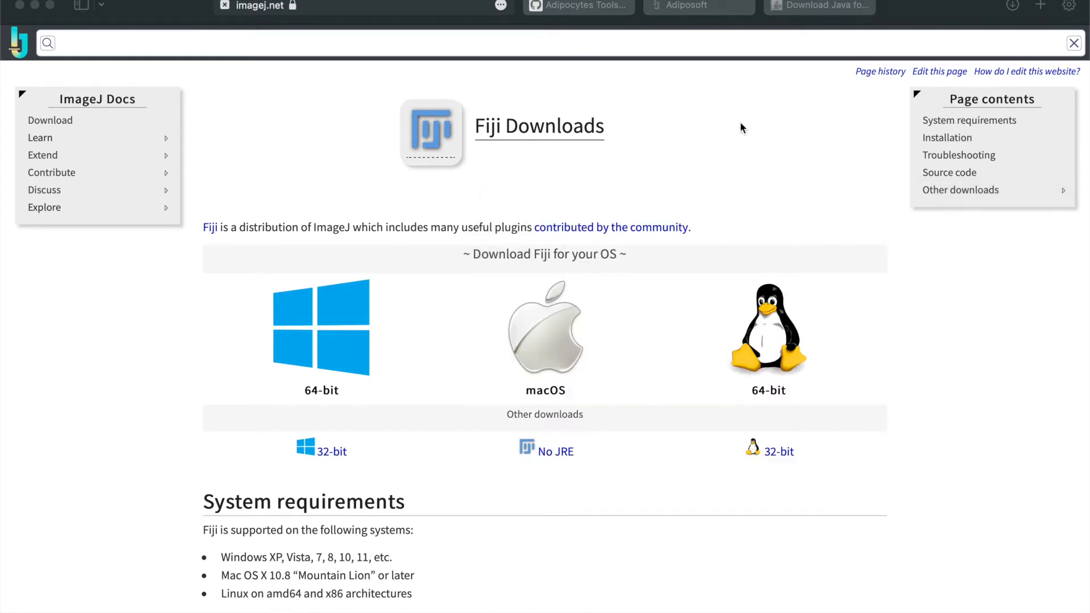
Read through the Adiposoft page down to its Download and Installation section
click(696, 8)
scroll(668, 164, up, 5)
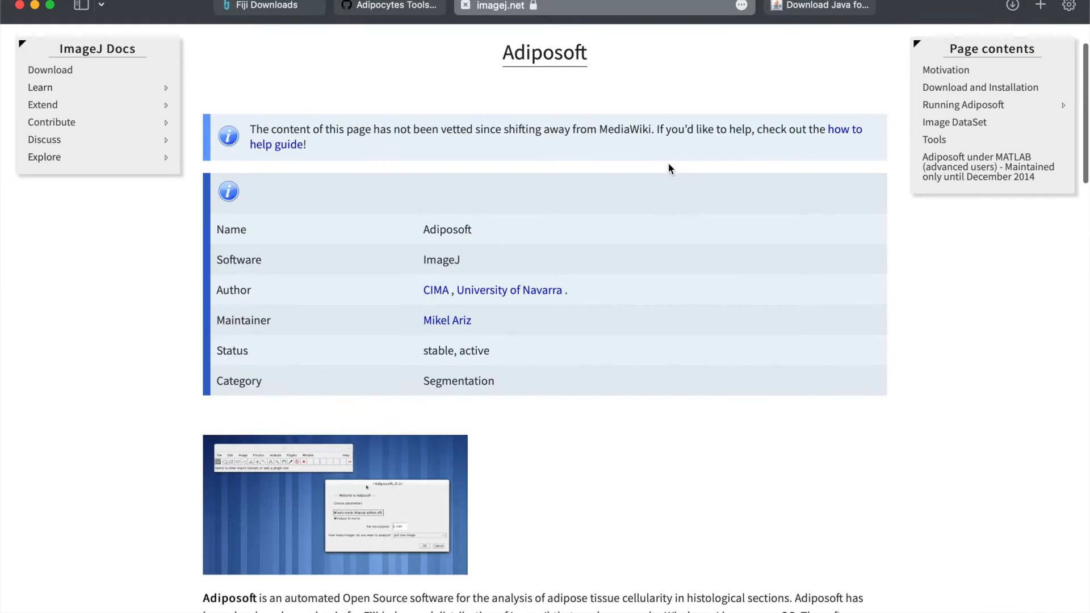
scroll(669, 162, down, 2)
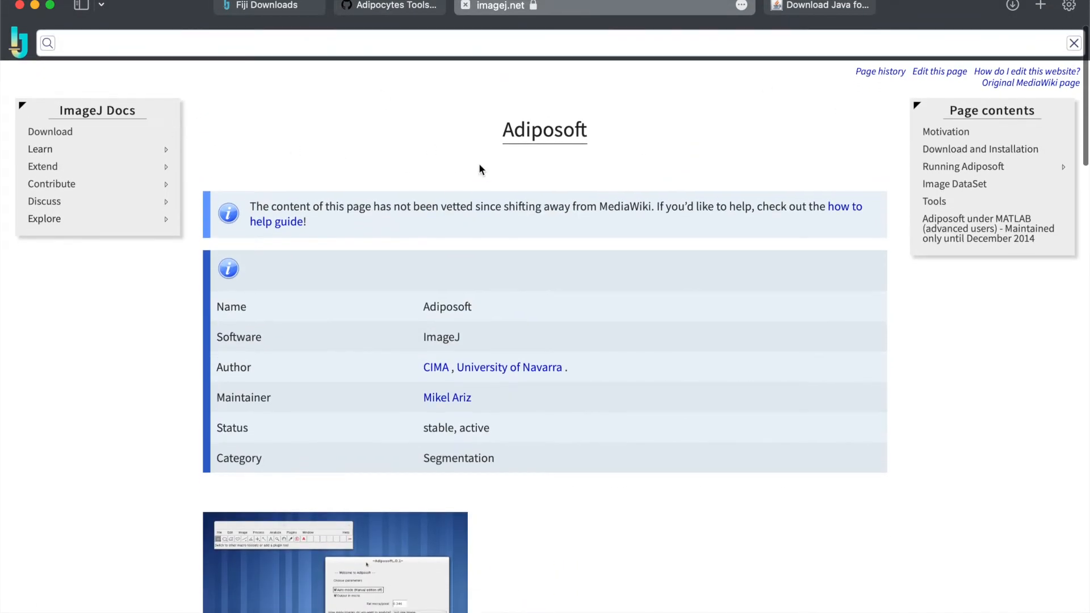
scroll(518, 248, down, 3)
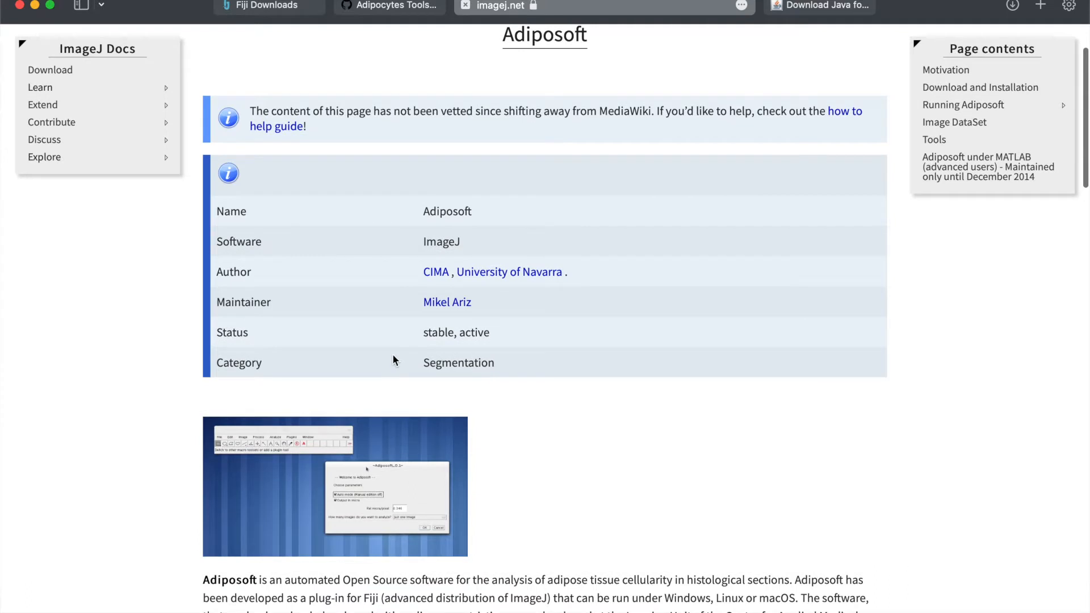
scroll(391, 360, down, 2)
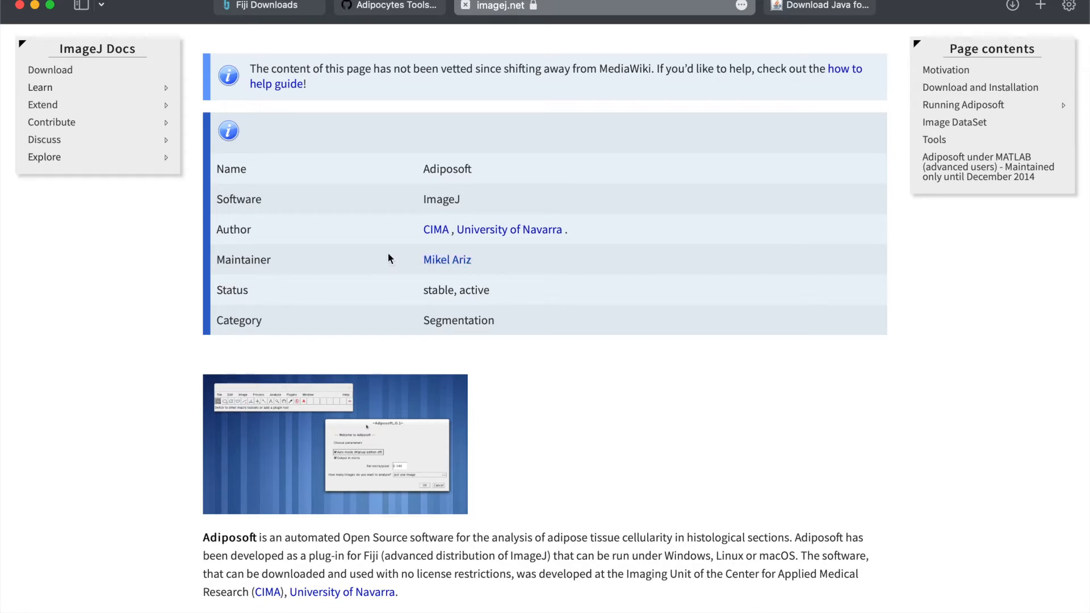
scroll(570, 266, down, 7)
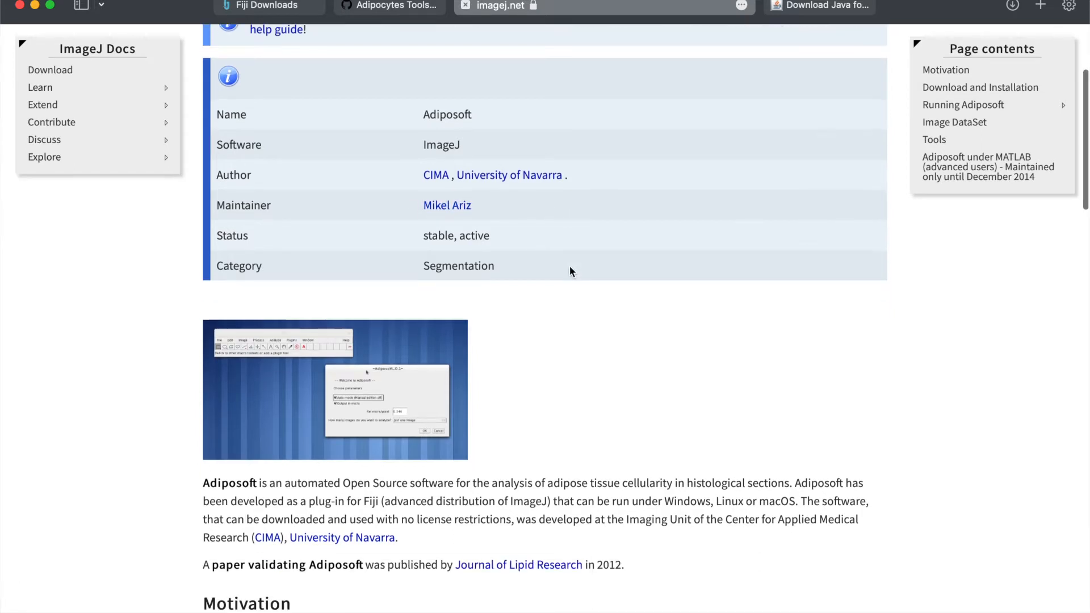
scroll(570, 272, down, 7)
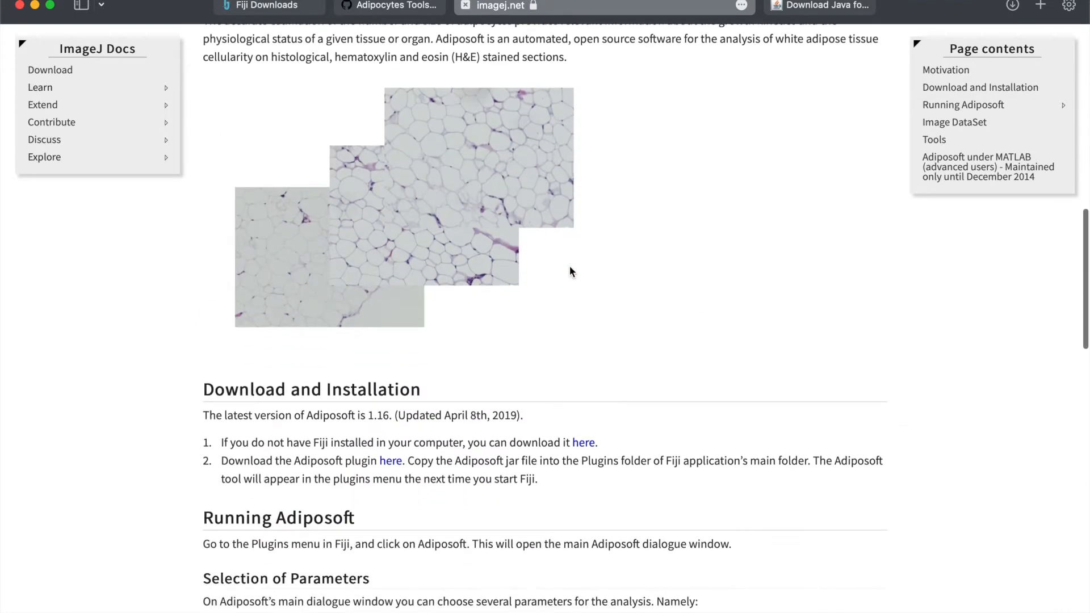
scroll(570, 272, up, 2)
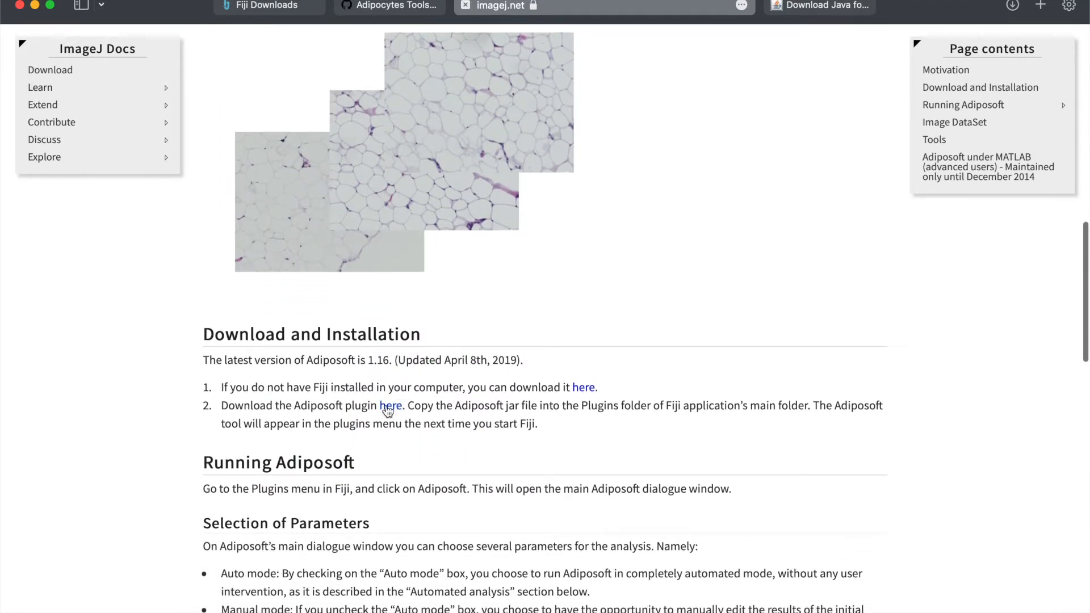
Download the plugin file Adiposoft_-1.16.jar from the page's plugin link, check it in Downloads and close the leftover blank tab
click(390, 408)
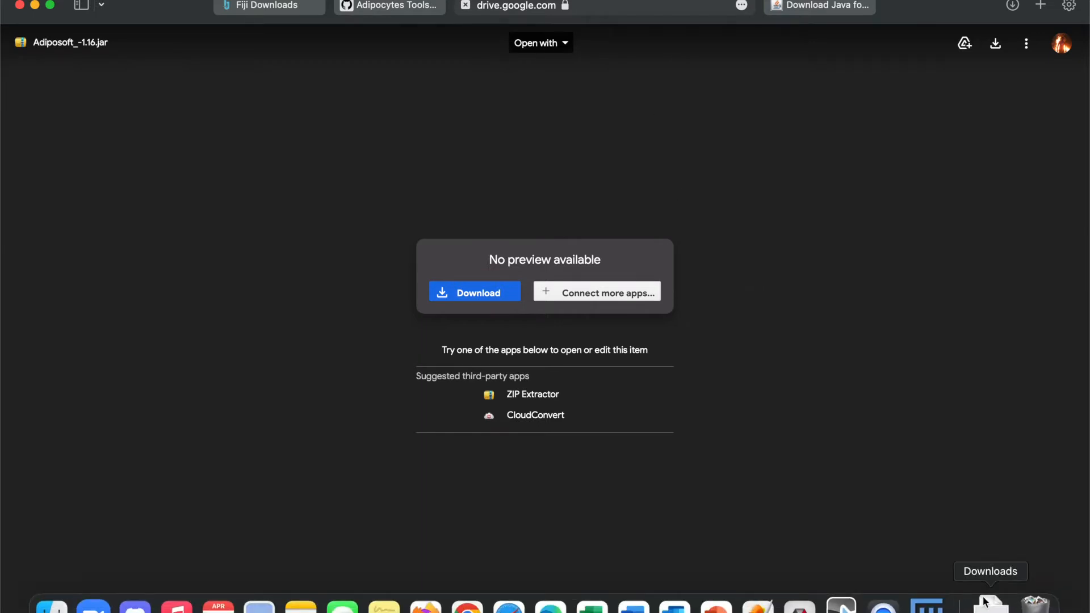
click(990, 607)
click(687, 408)
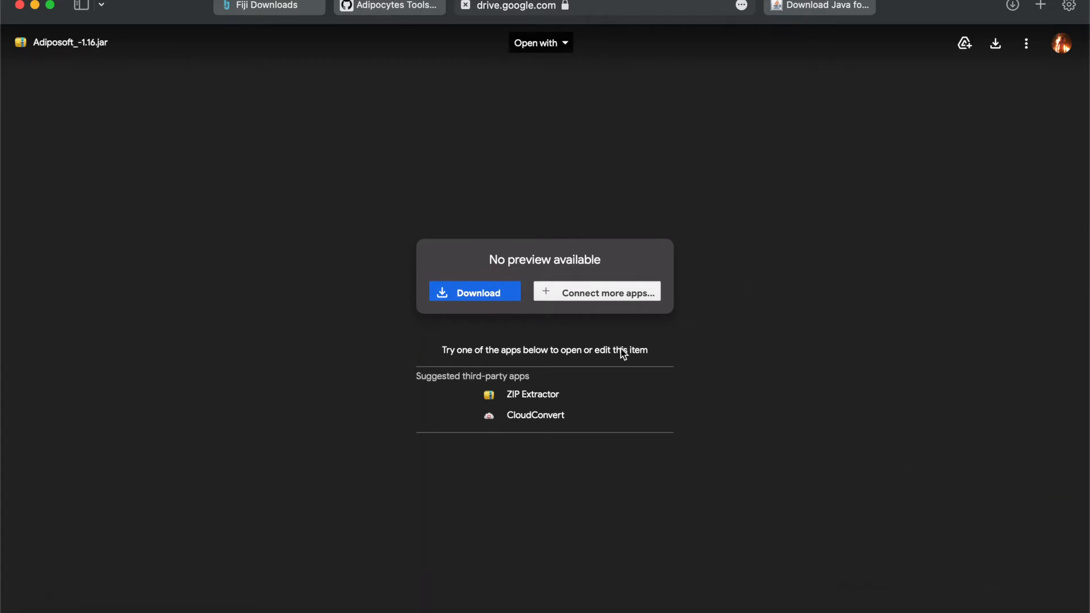
click(464, 299)
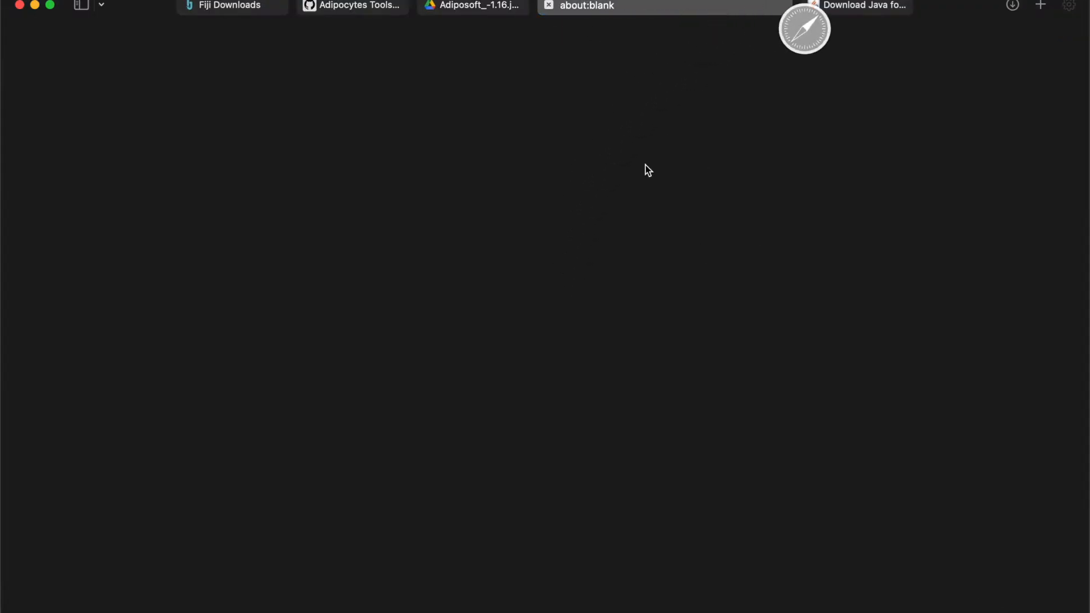
click(989, 606)
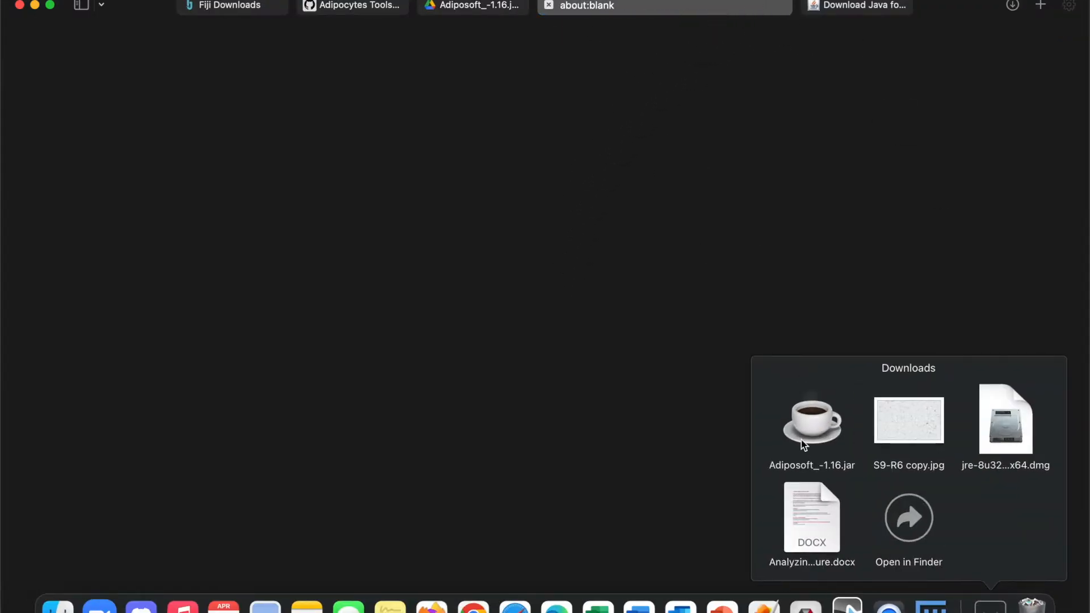
click(725, 310)
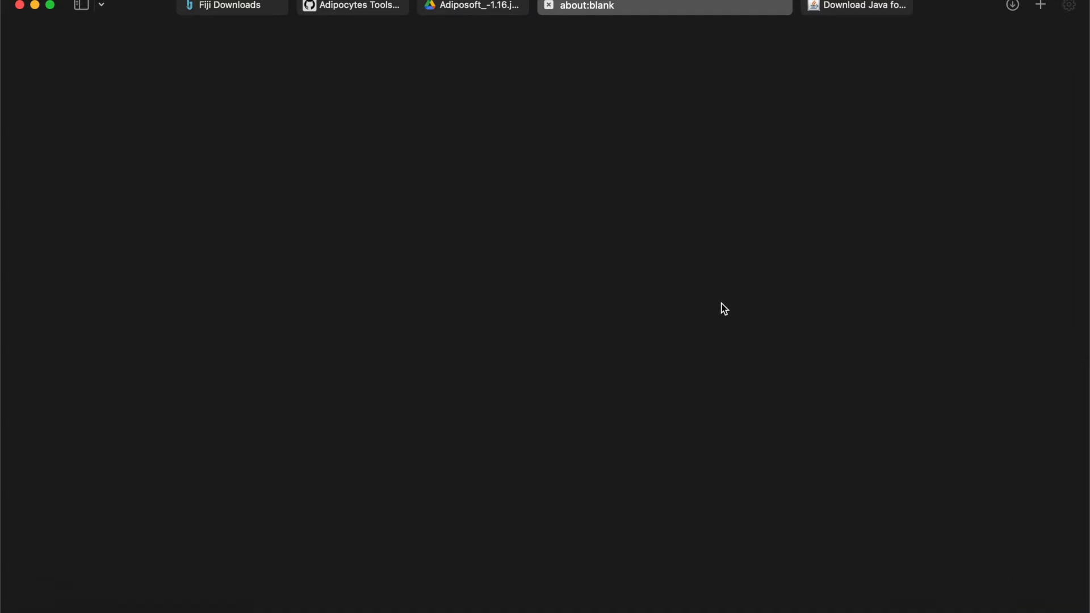
click(549, 5)
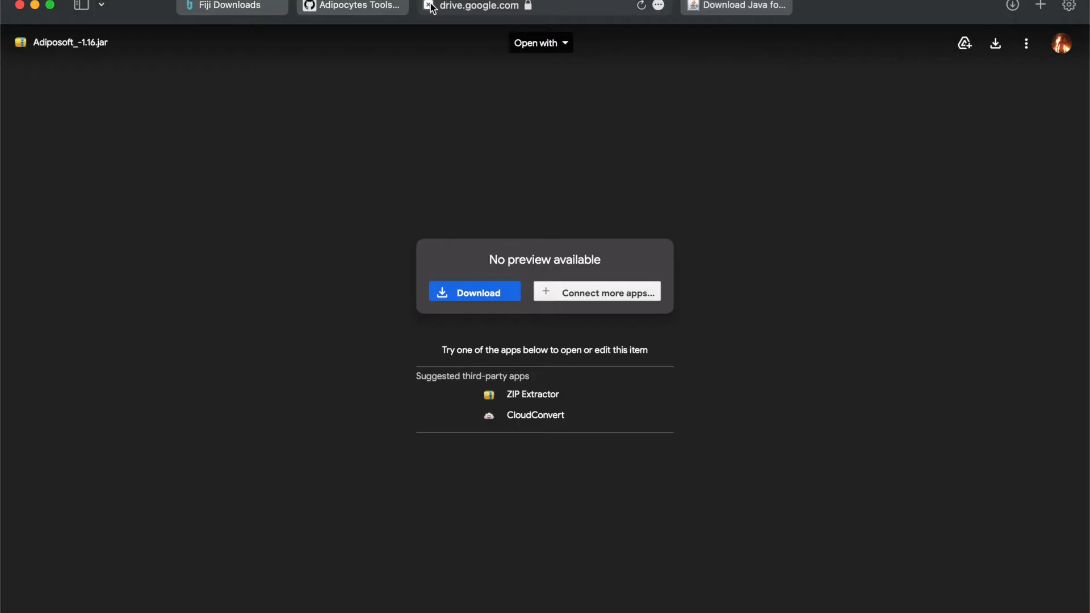
Switch to Finder and show the package contents of Fiji in the Applications folder
key(ctrl+Right)
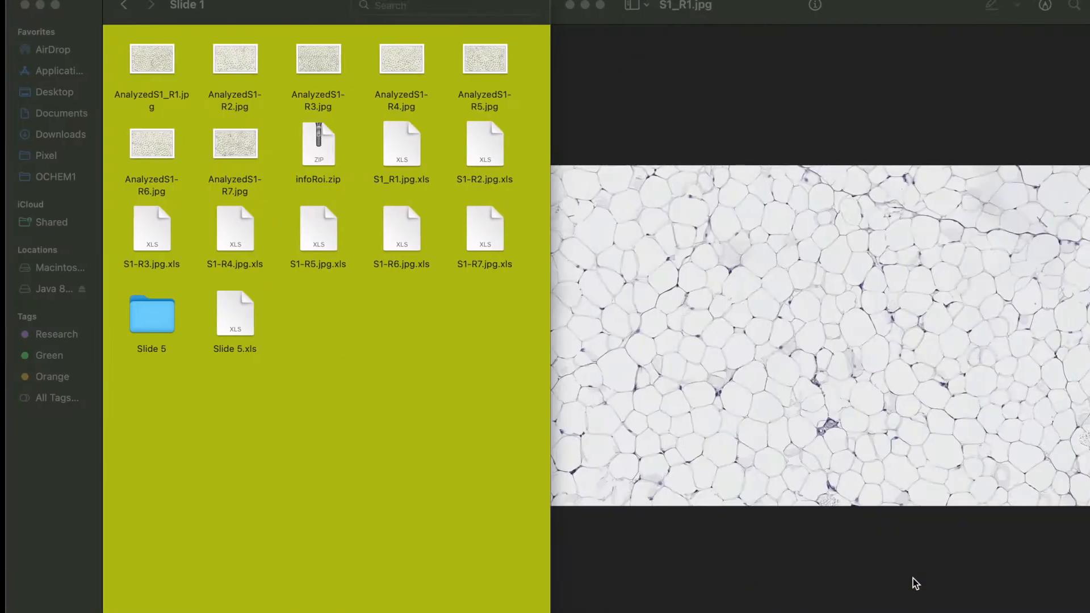
key(ctrl+super+f)
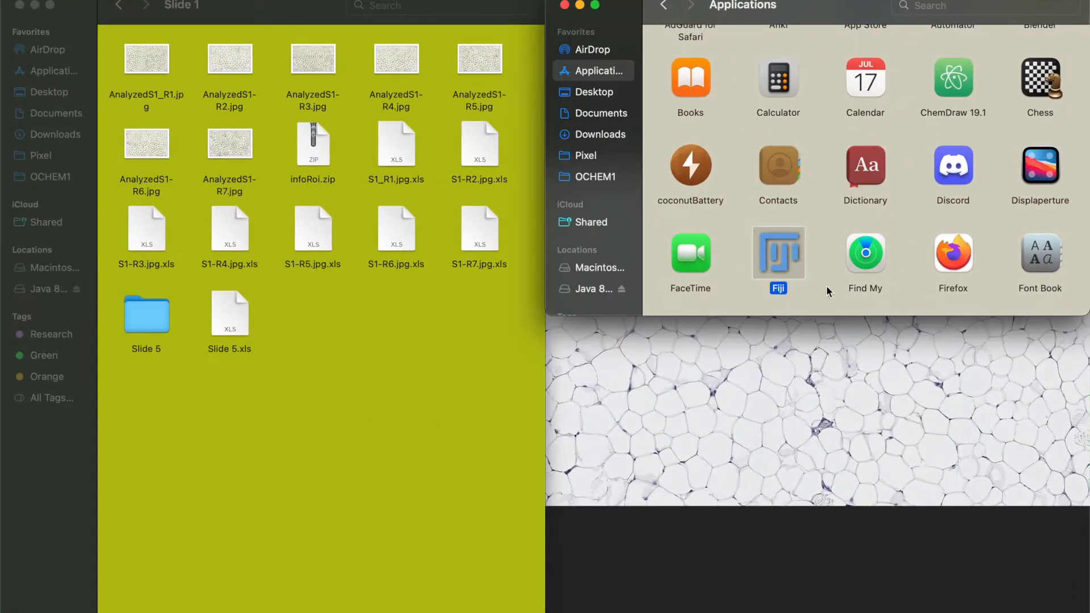
click(816, 270)
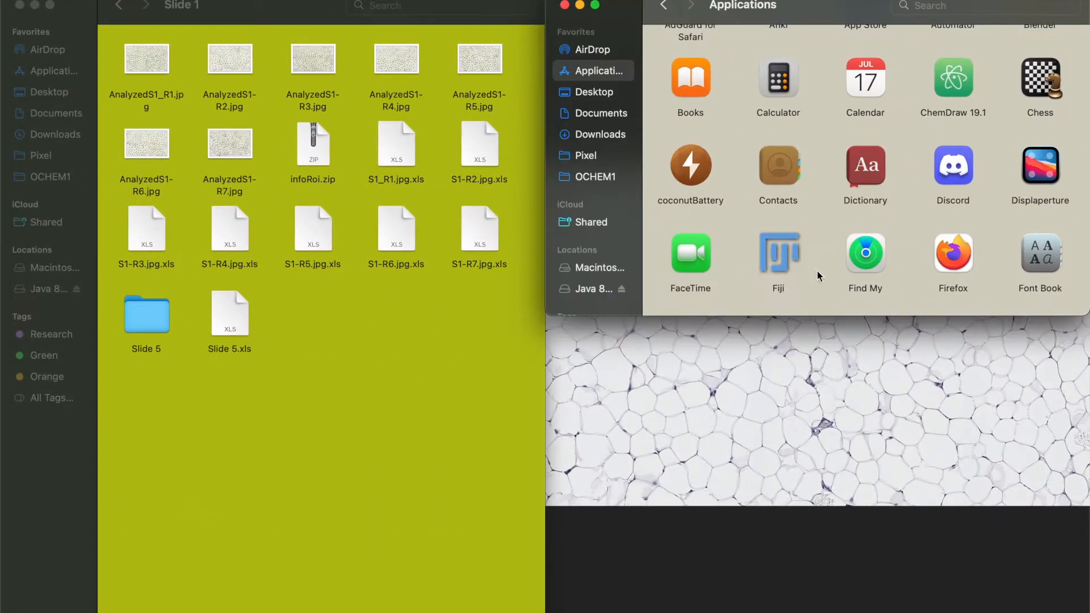
click(788, 252)
right_click(788, 252)
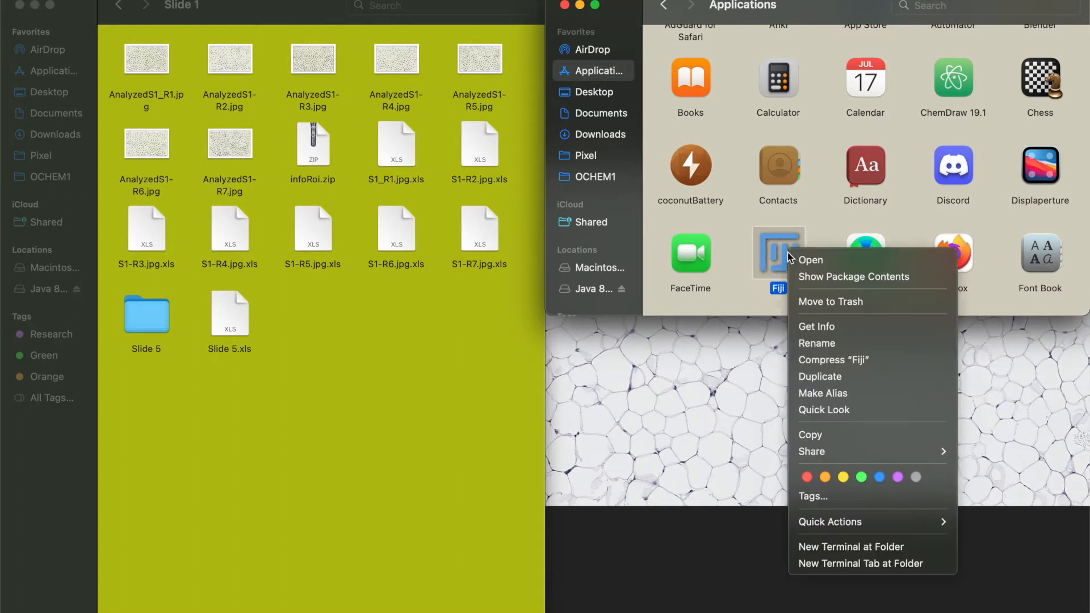
click(822, 278)
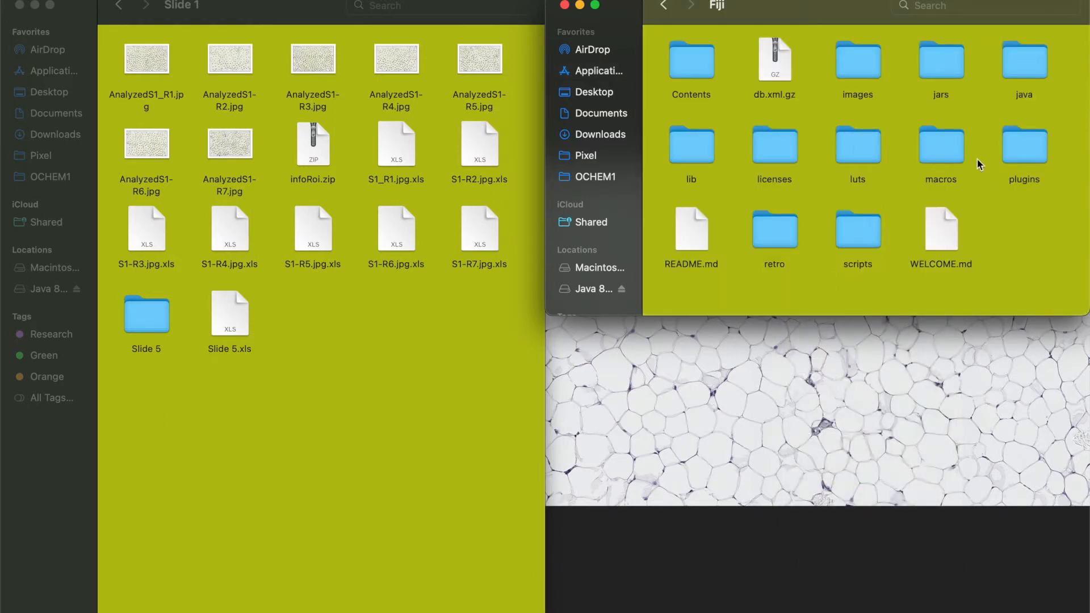
Try to move Adiposoft_-1.16.jar from Downloads into Fiji's plugins folder and decline replacing the existing copy
click(990, 606)
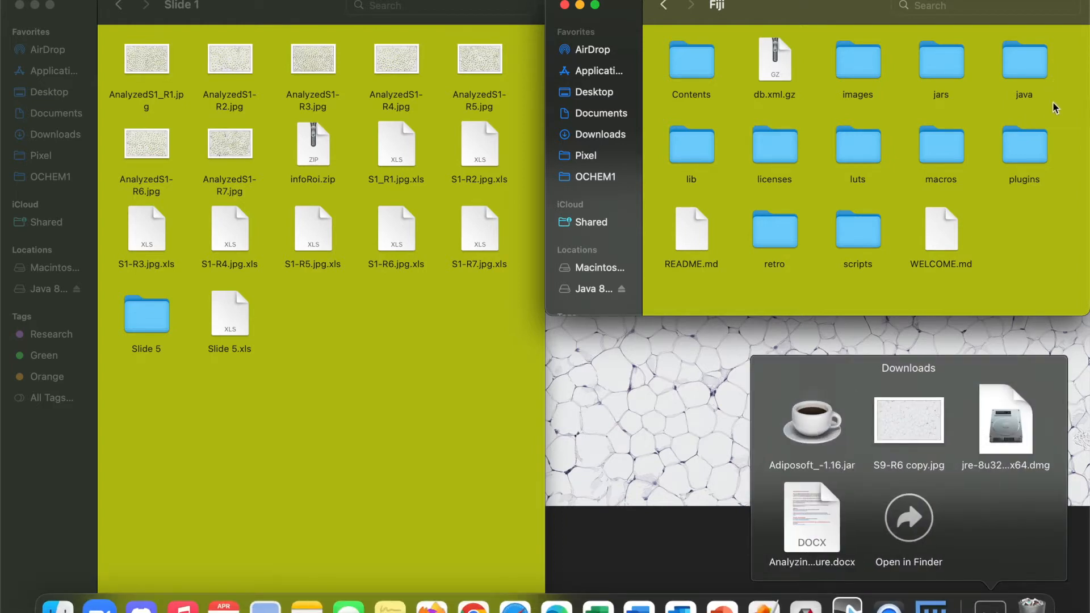
drag(812, 423, 1025, 152)
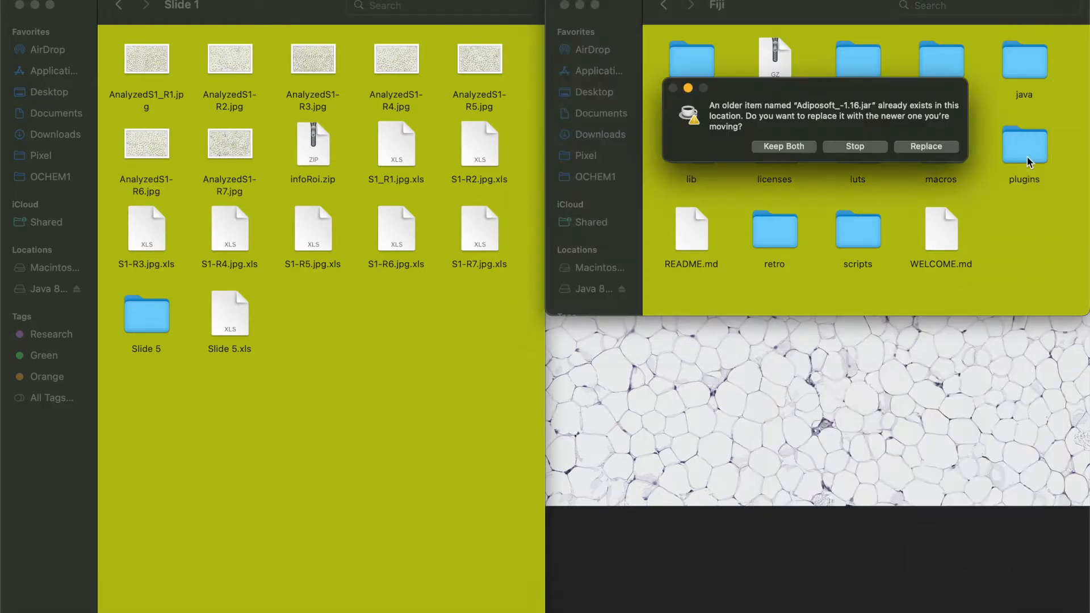
click(864, 147)
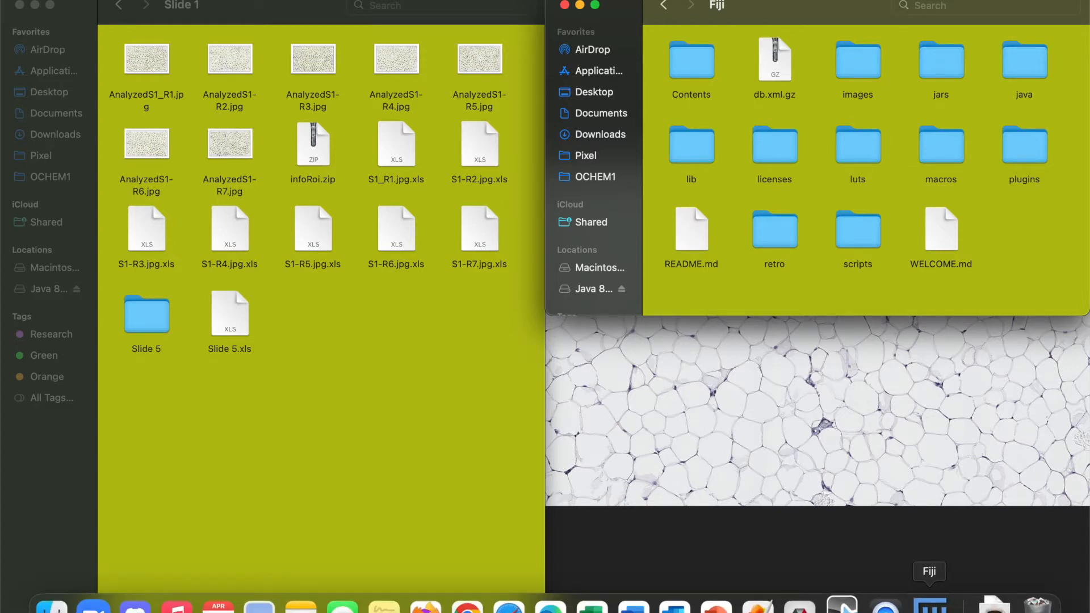
Close and relaunch Fiji, and check its plugin list for Adiposoft
click(929, 603)
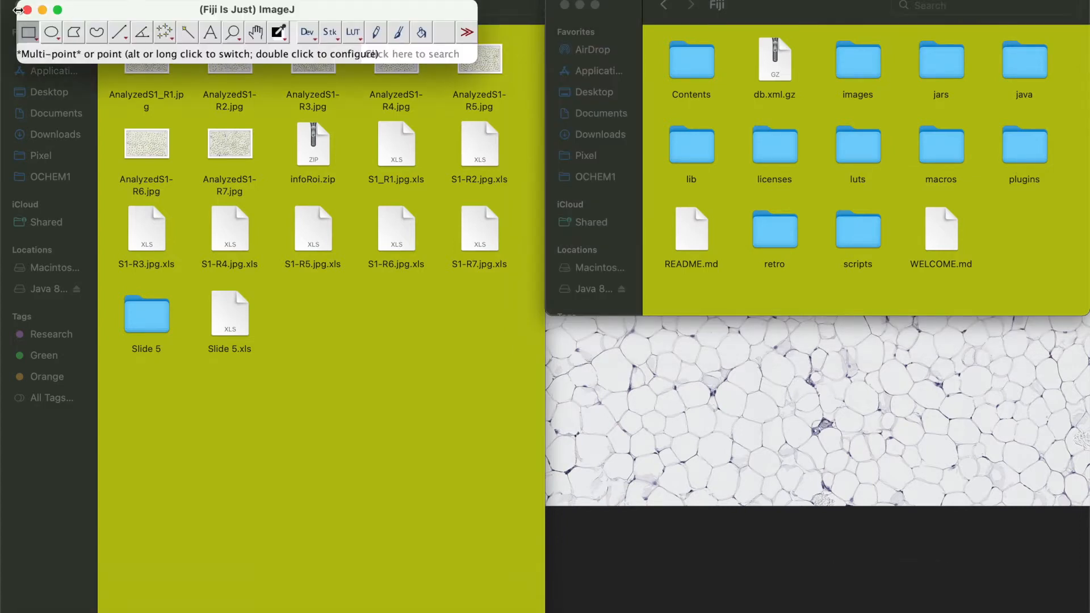
click(28, 9)
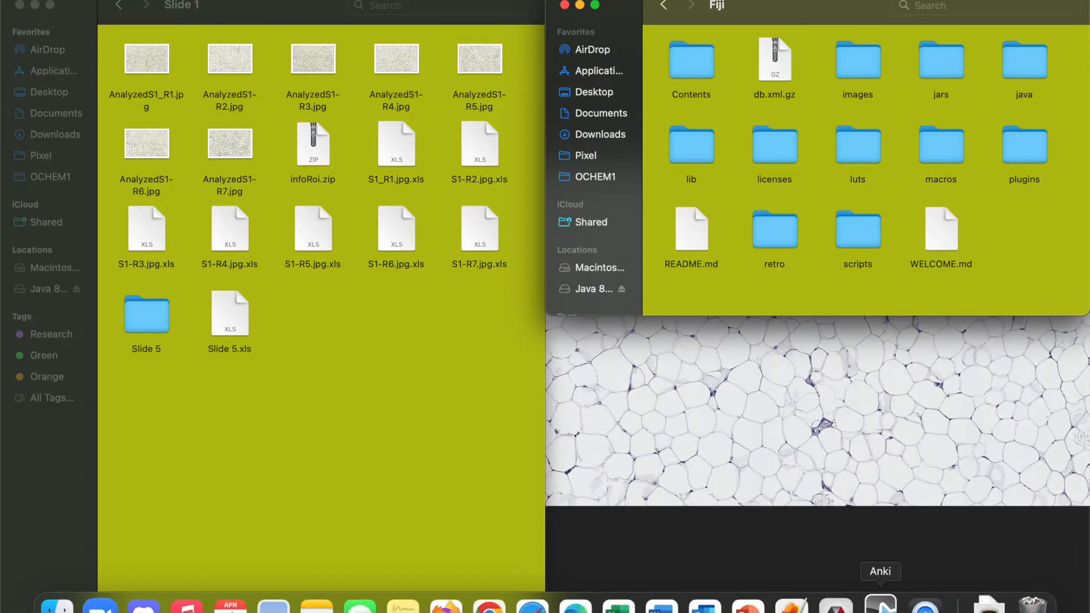
mouse_move(1089, 612)
click(825, 372)
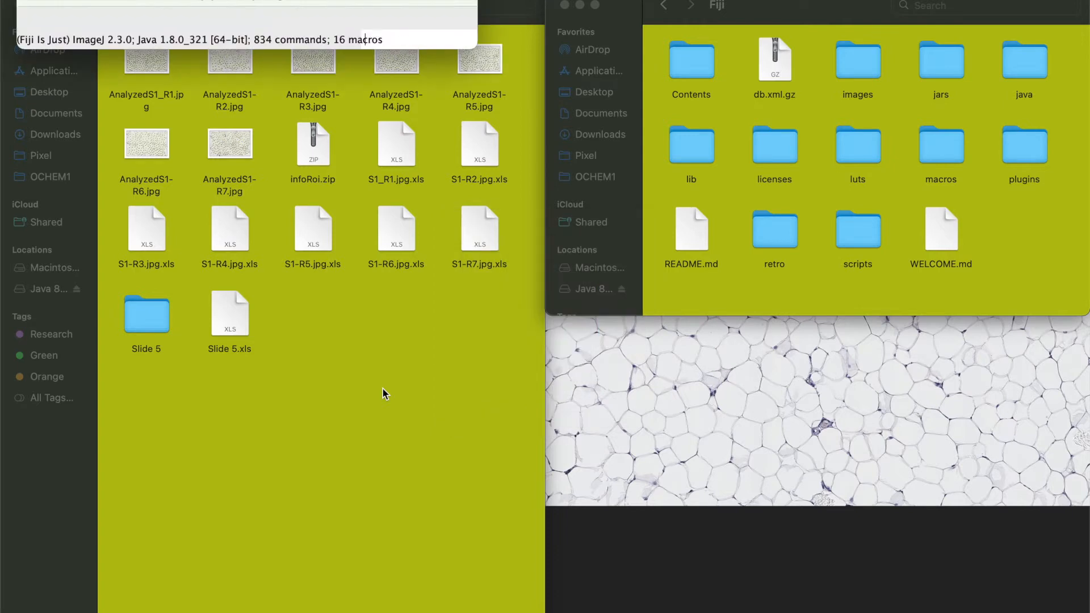
click(297, 0)
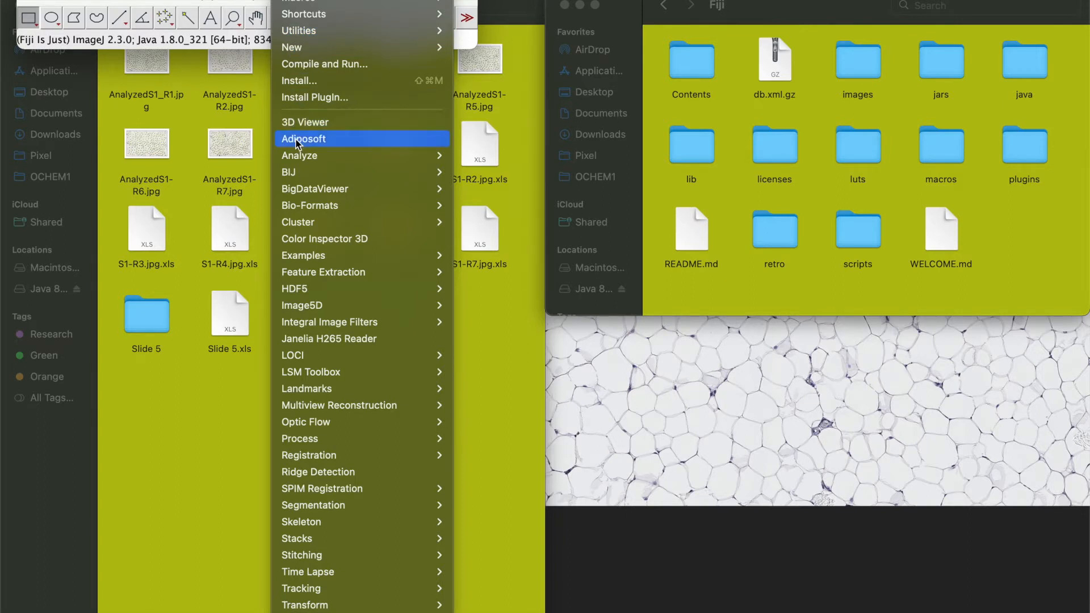
mouse_move(241, 0)
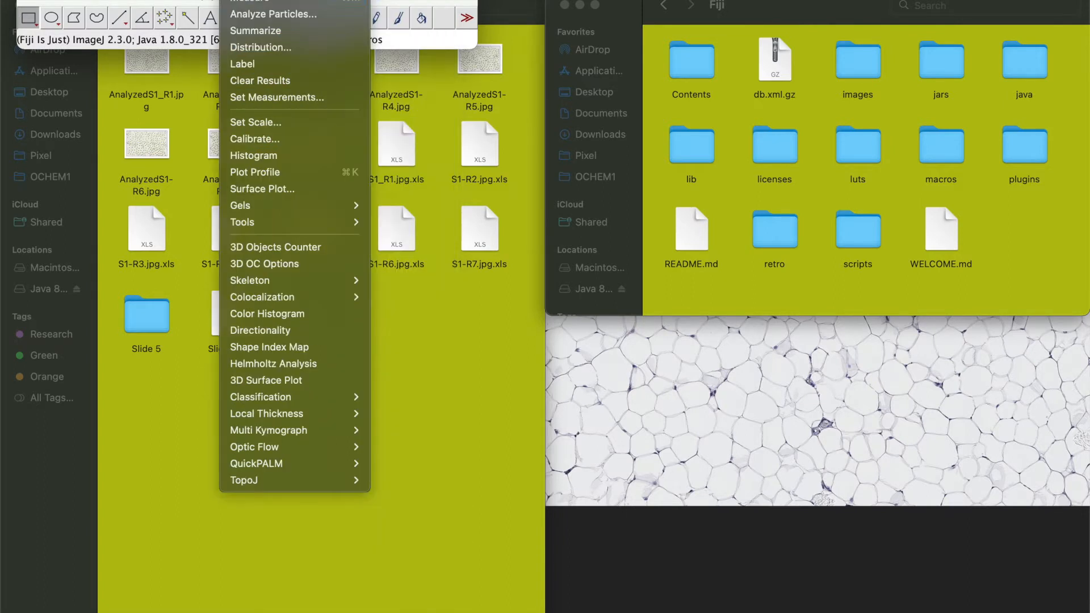
key(Escape)
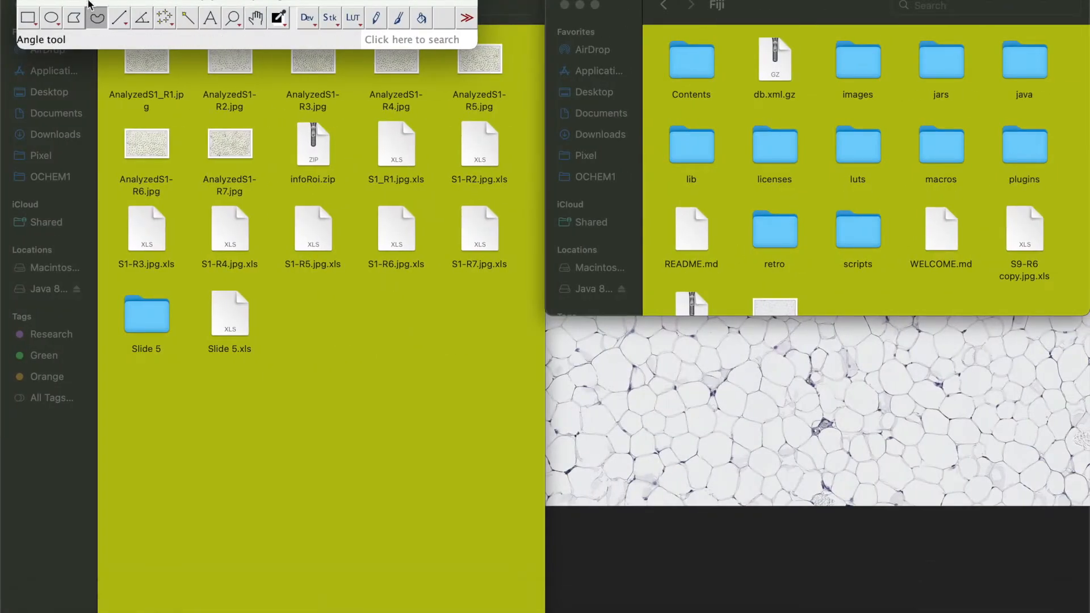
Open the image S9-R6 copy.jpg from the Downloads folder in Fiji
drag(151, 0, 169, 50)
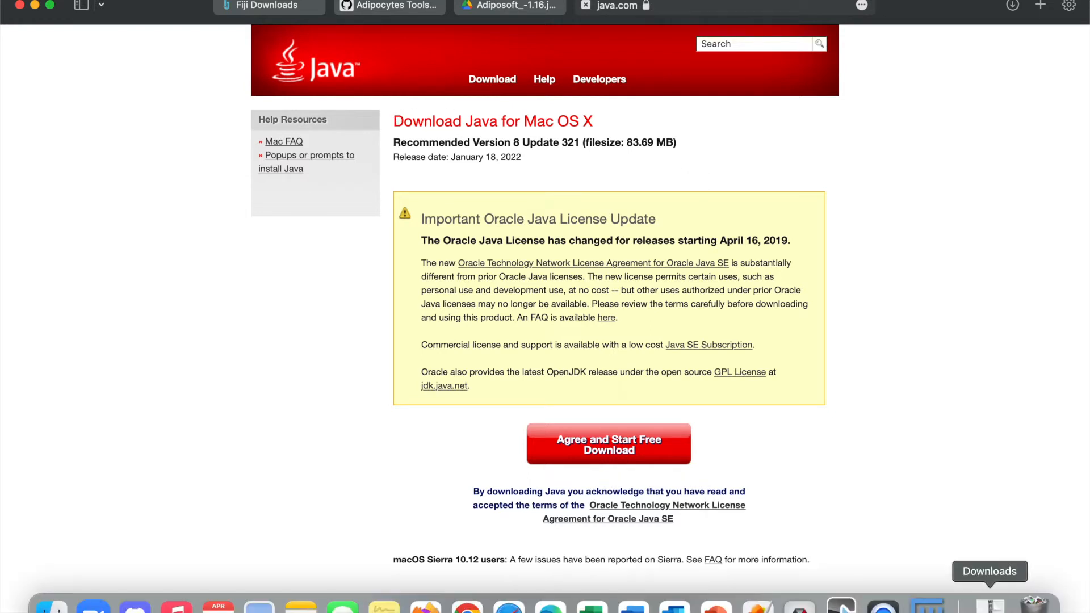
click(990, 606)
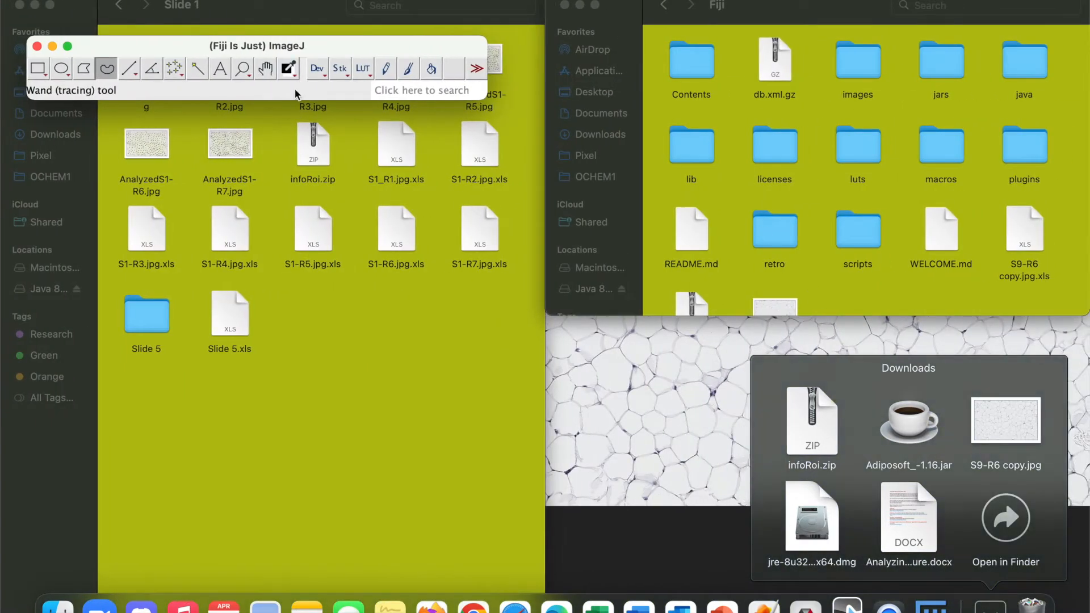
click(641, 217)
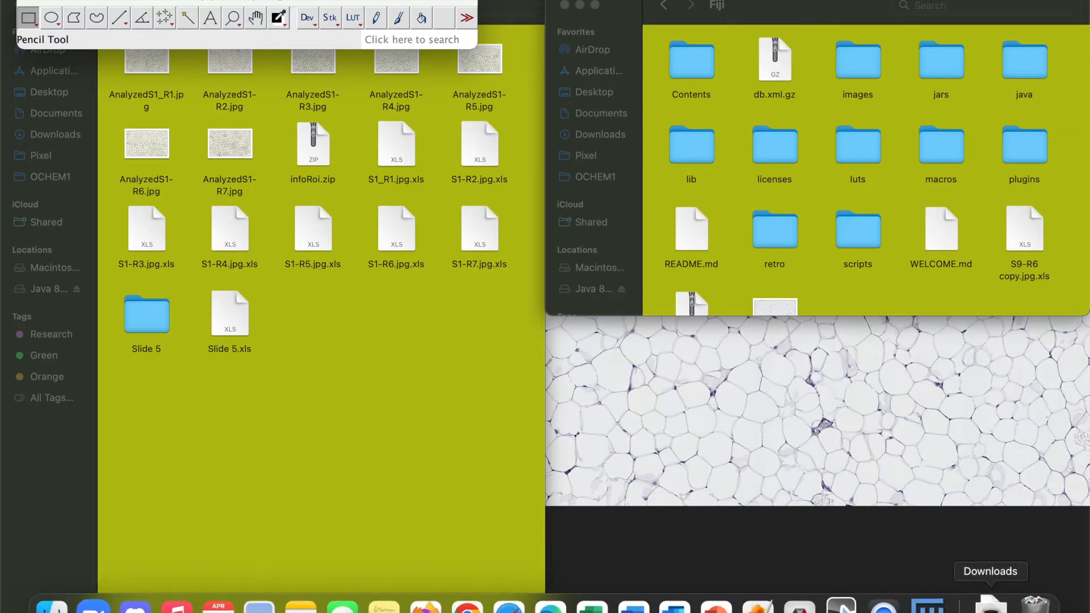
click(990, 606)
drag(905, 430, 261, 36)
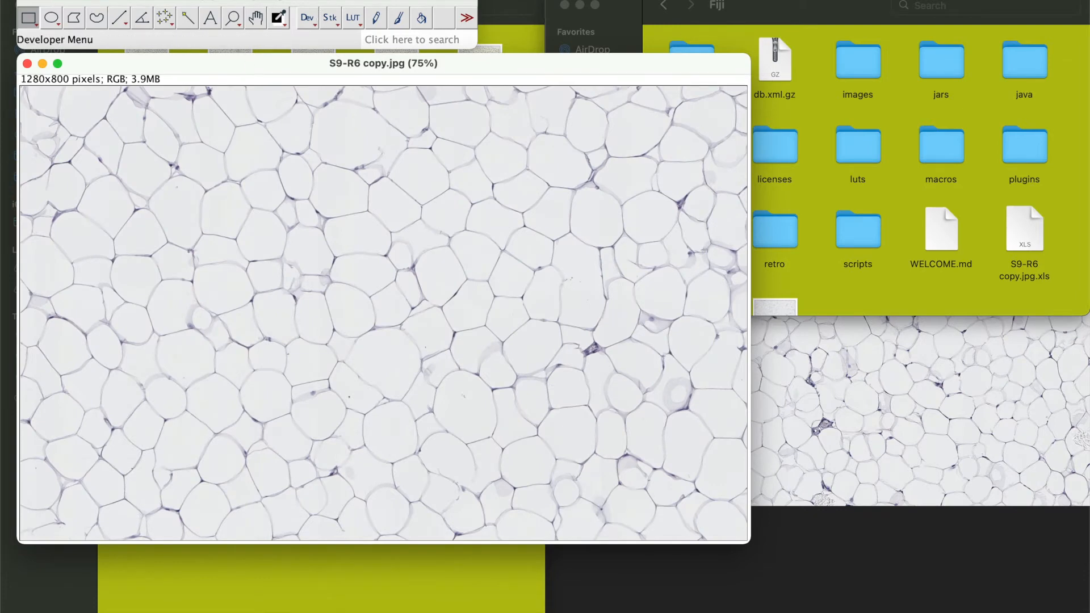
Run the Adiposoft plugin on the open image, choosing One Image to analyze, and accept the parameters
click(307, 17)
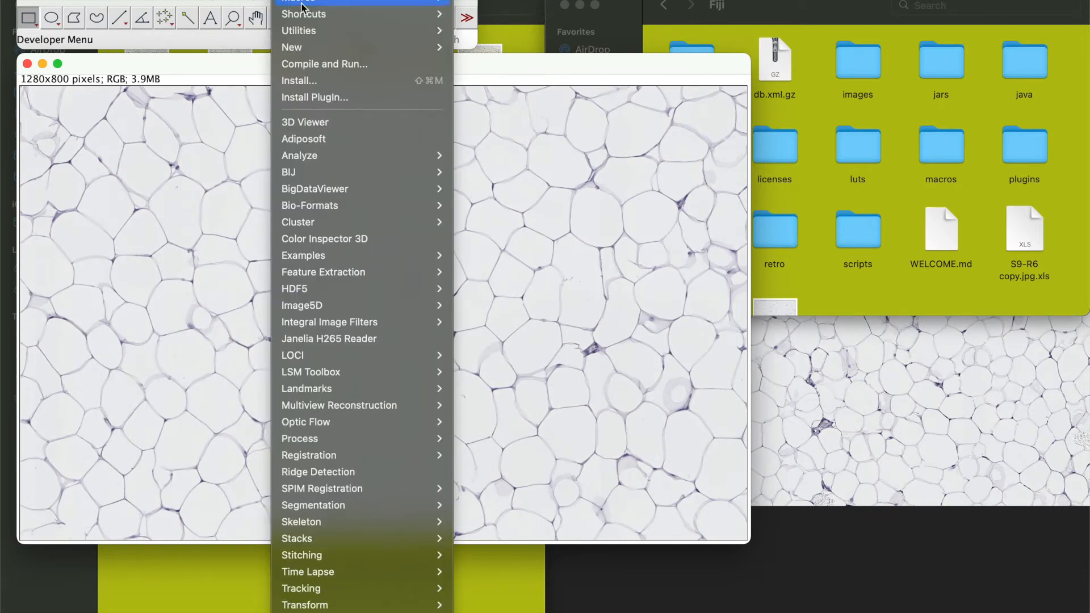
click(313, 144)
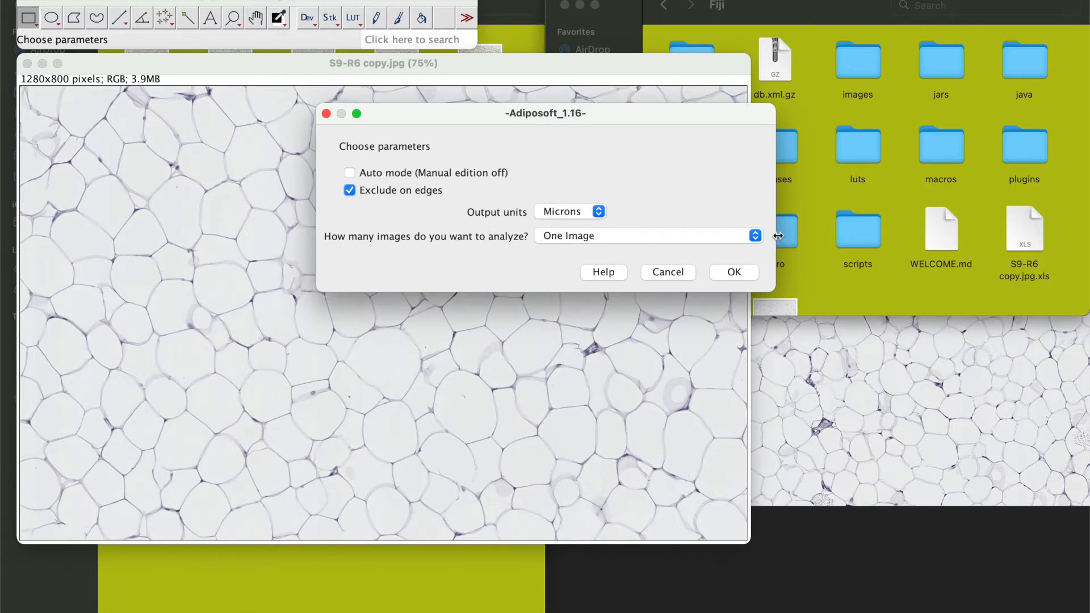
click(588, 240)
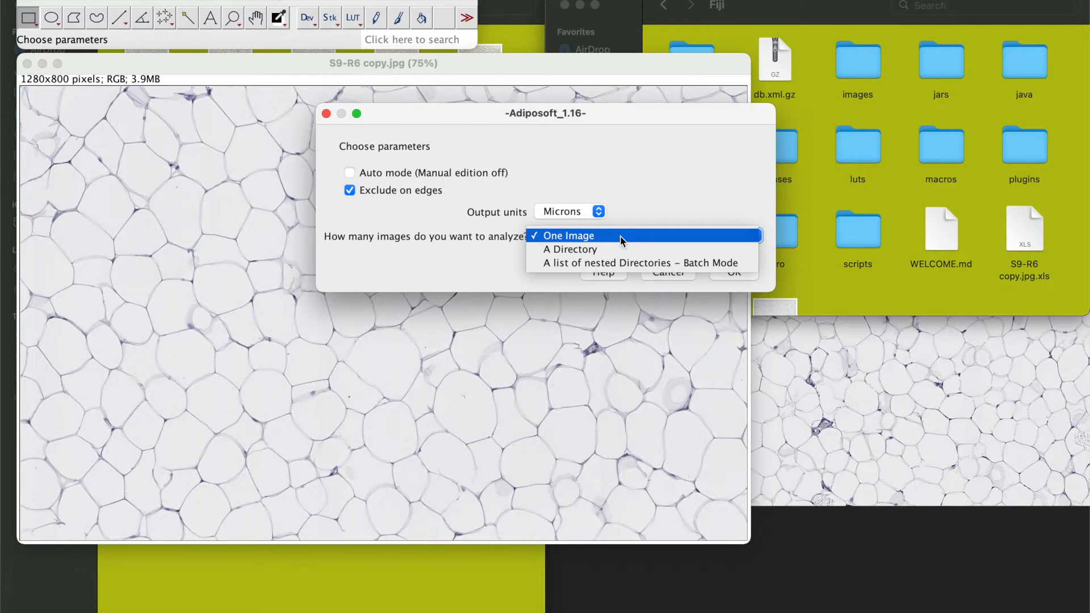
click(666, 228)
click(732, 272)
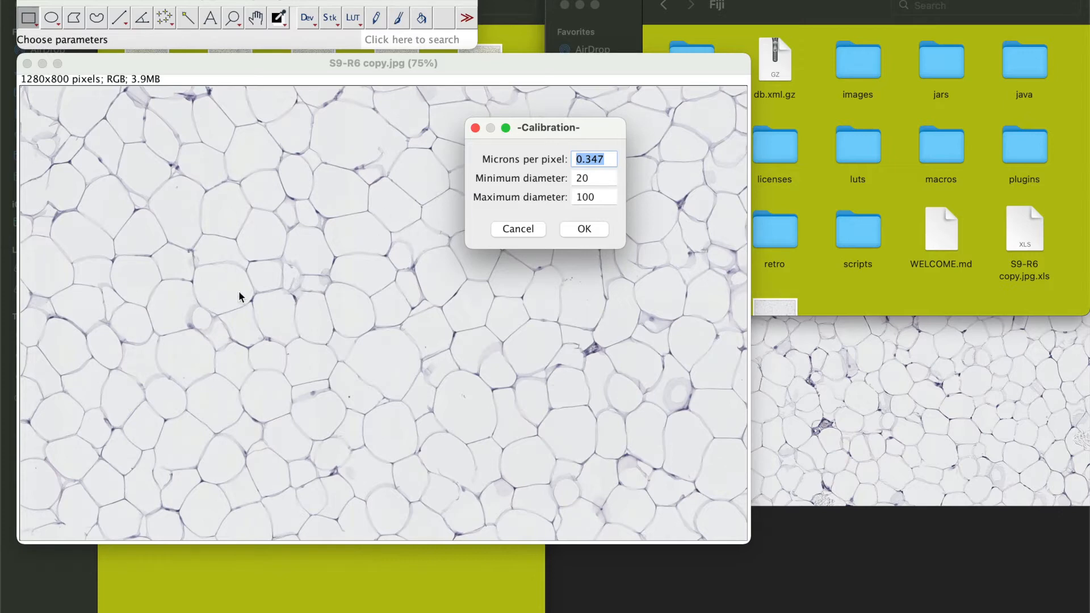
Set the calibration to 1 micron per pixel, minimum diameter 15 and maximum diameter 300, and move the dialog off the image
text(1)
click(602, 175)
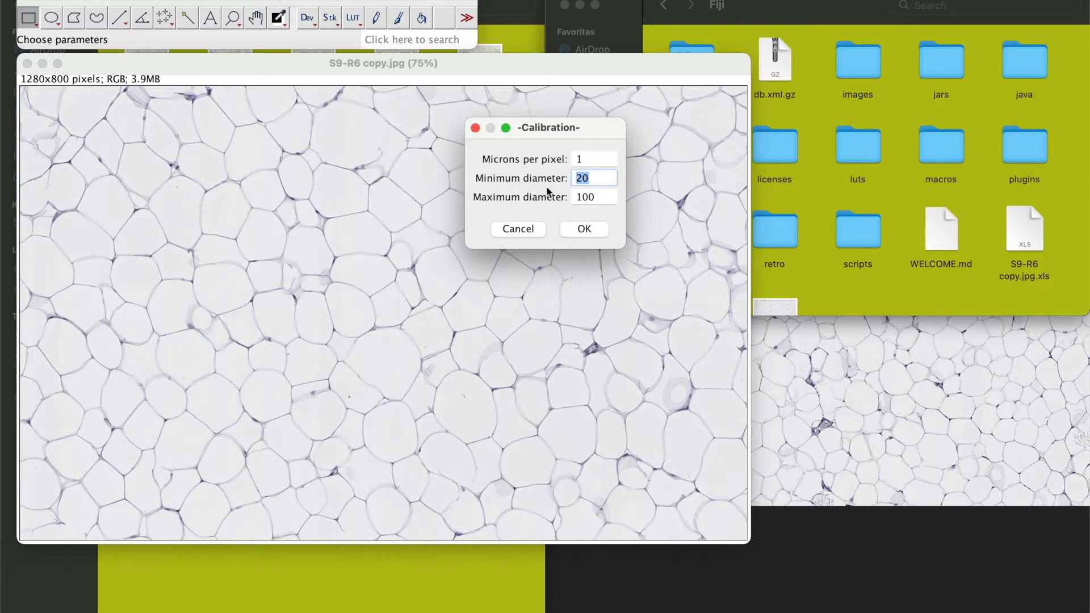
text(15)
click(594, 198)
text(300)
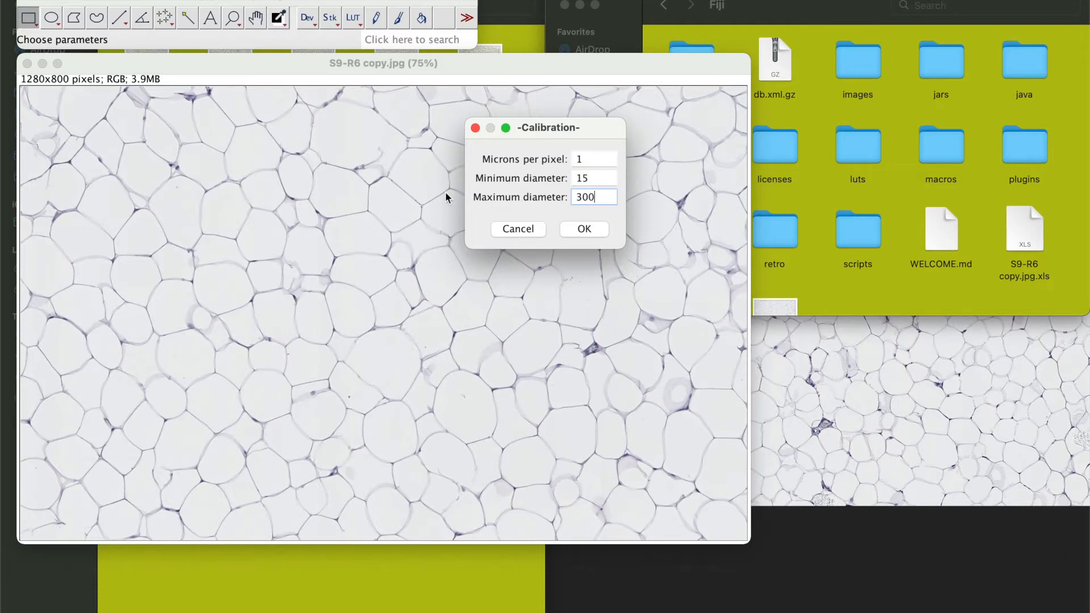
drag(564, 129, 900, 70)
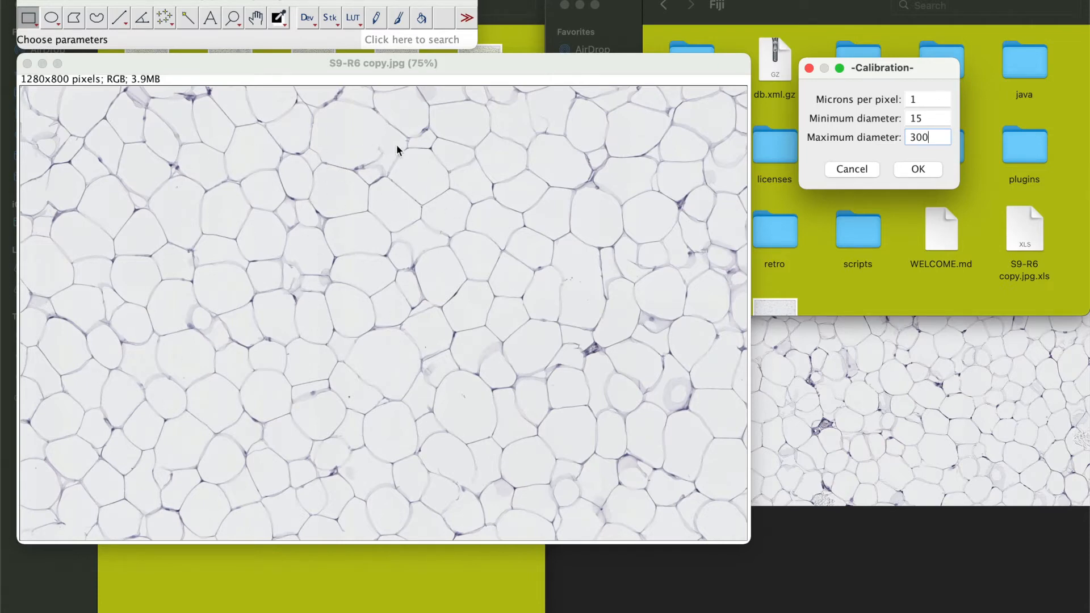
click(938, 115)
key(Tab)
double_click(922, 119)
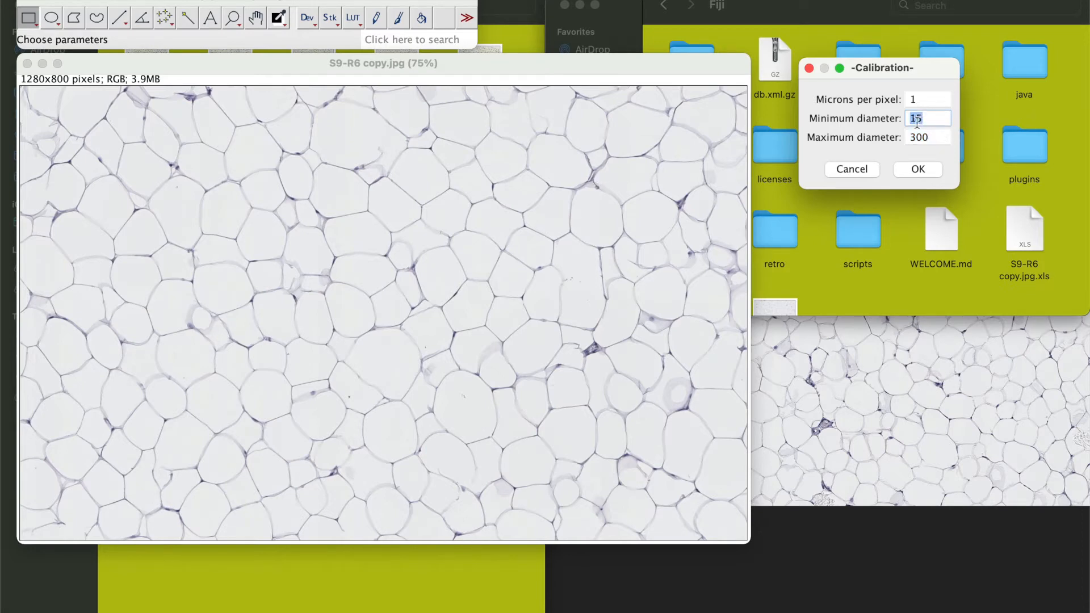
double_click(928, 139)
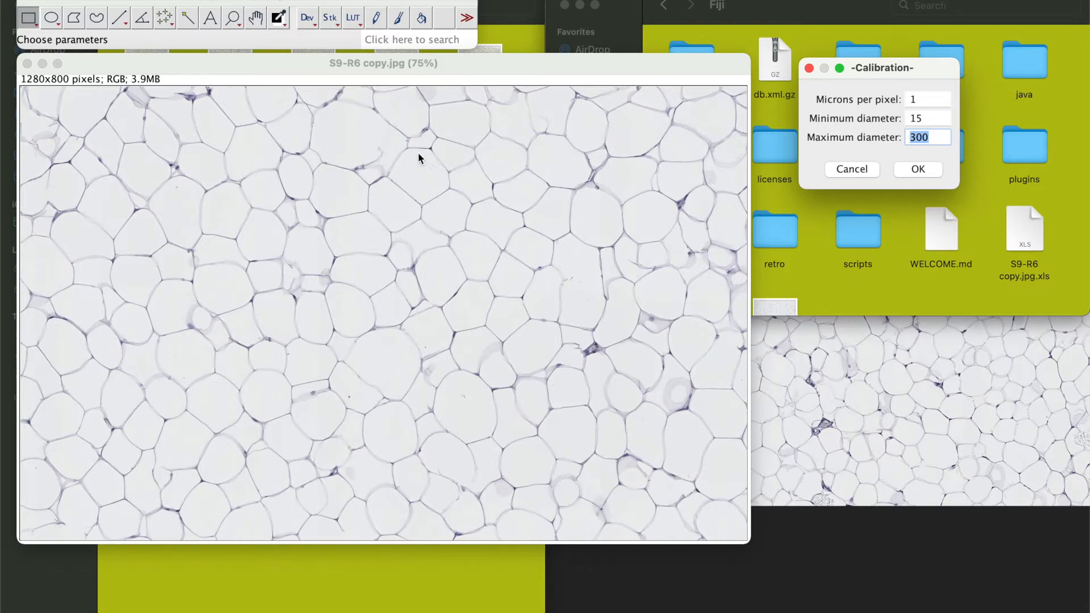
click(920, 137)
double_click(919, 137)
drag(915, 66, 587, 134)
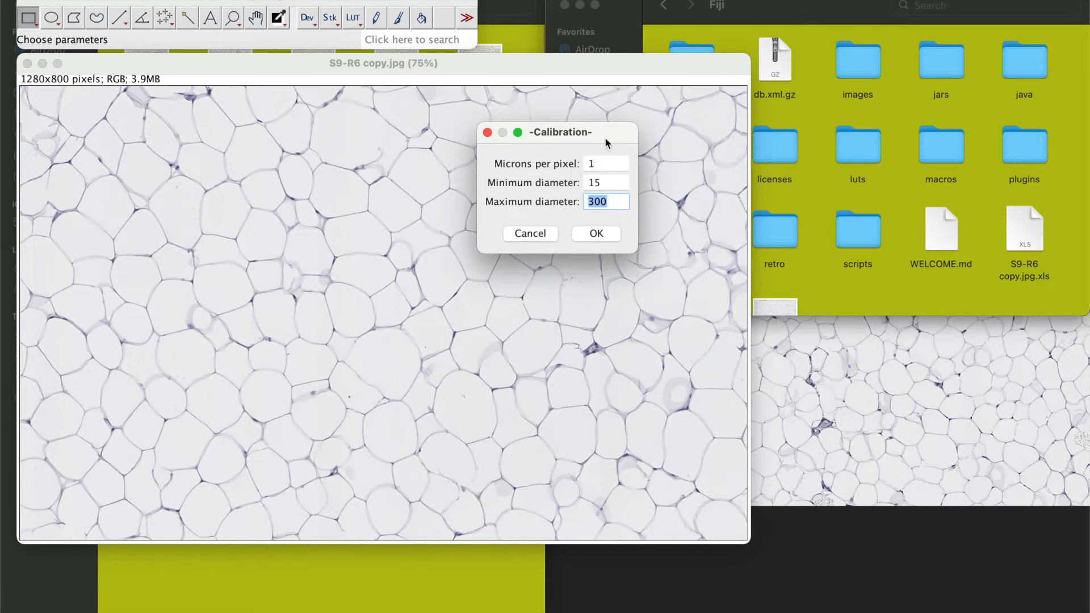
click(607, 185)
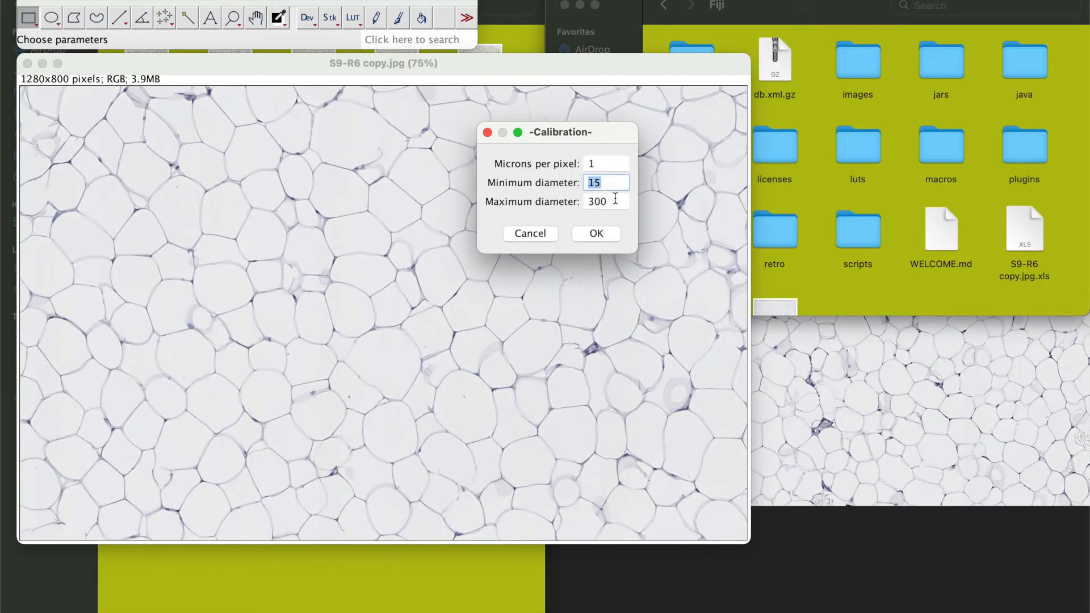
click(615, 200)
click(615, 183)
click(615, 165)
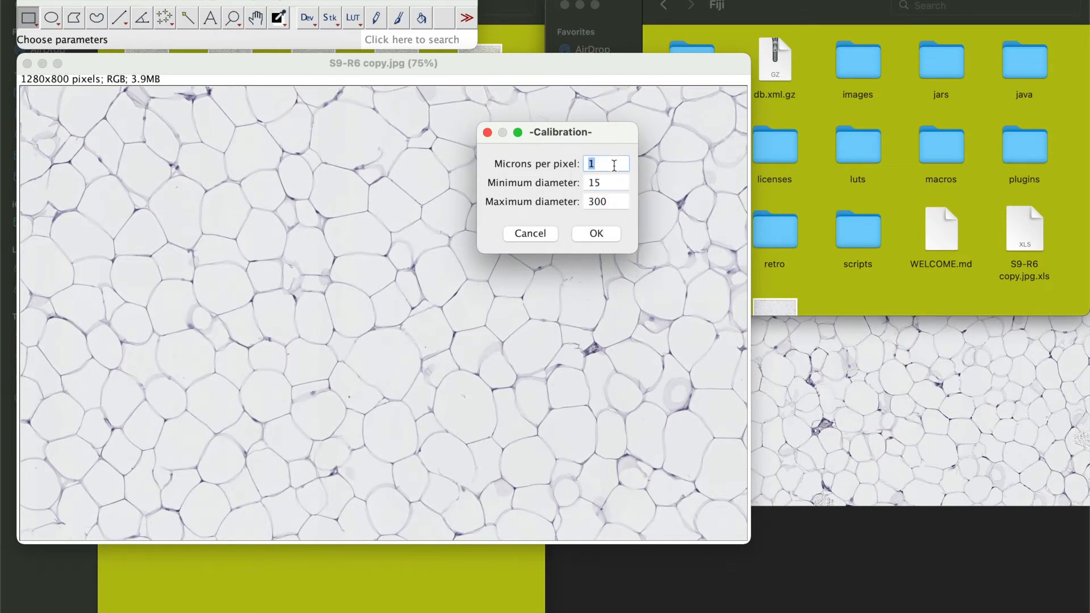
Confirm the calibration and choose the Desktop as the folder for Adiposoft to use
click(590, 230)
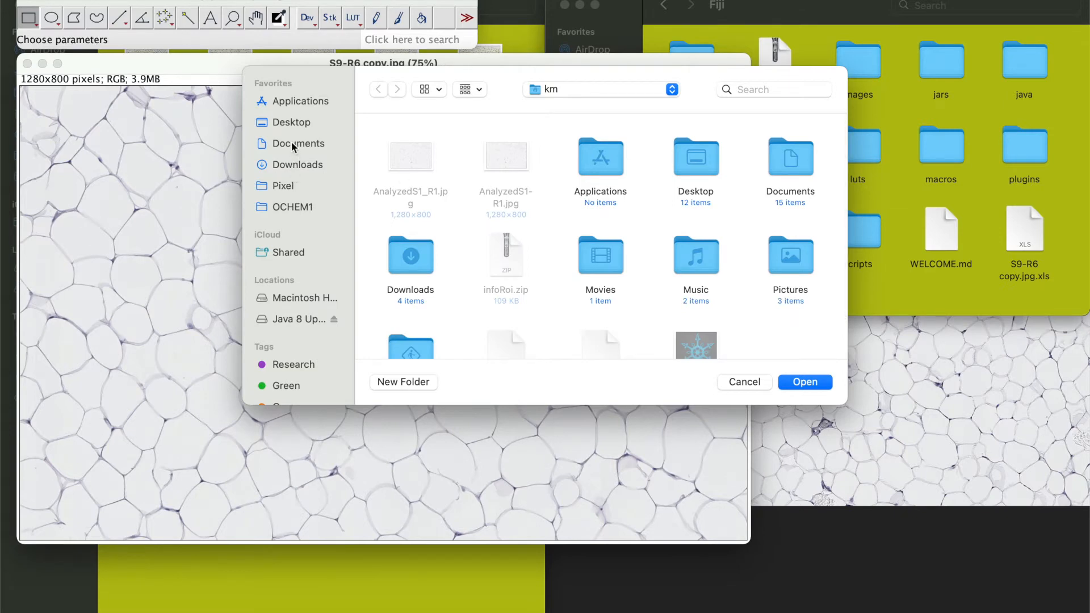
click(295, 123)
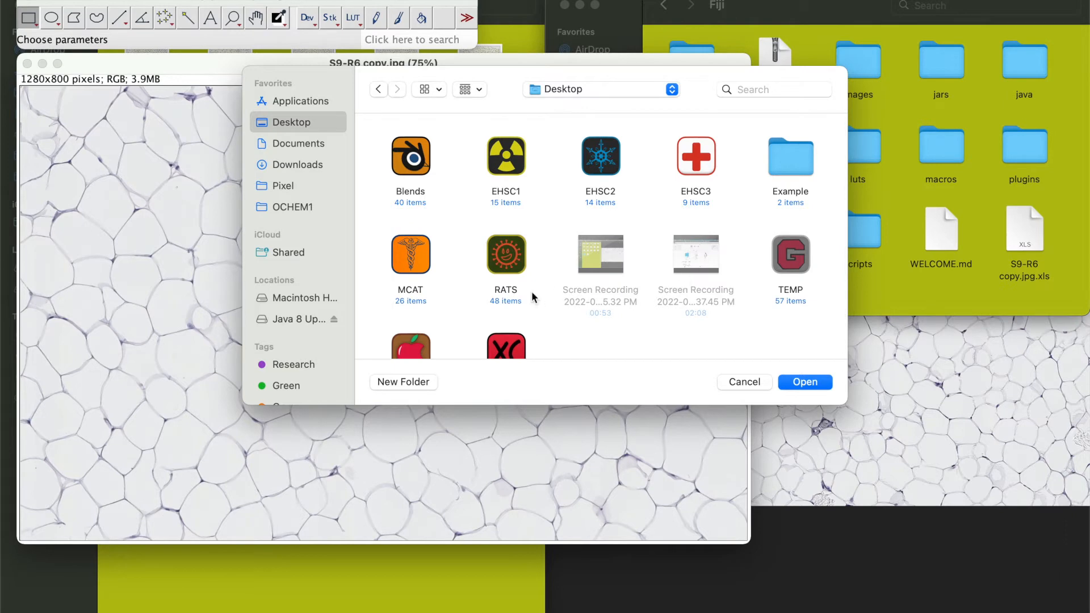
click(805, 381)
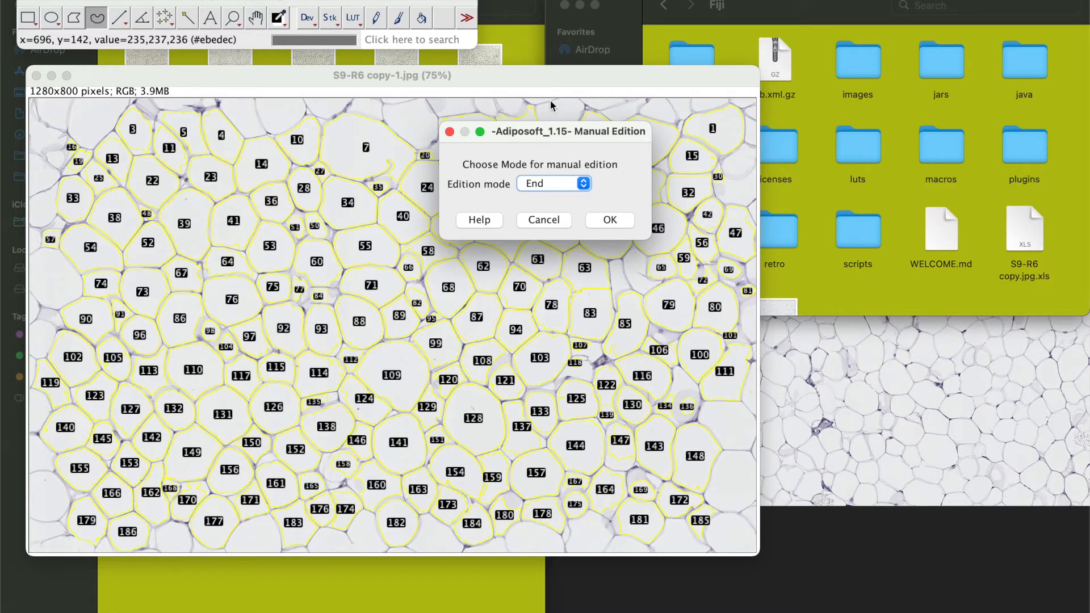
Choose adding a cell as the manual edition mode and move the Adiposoft dialogs off the image
drag(507, 132, 874, 108)
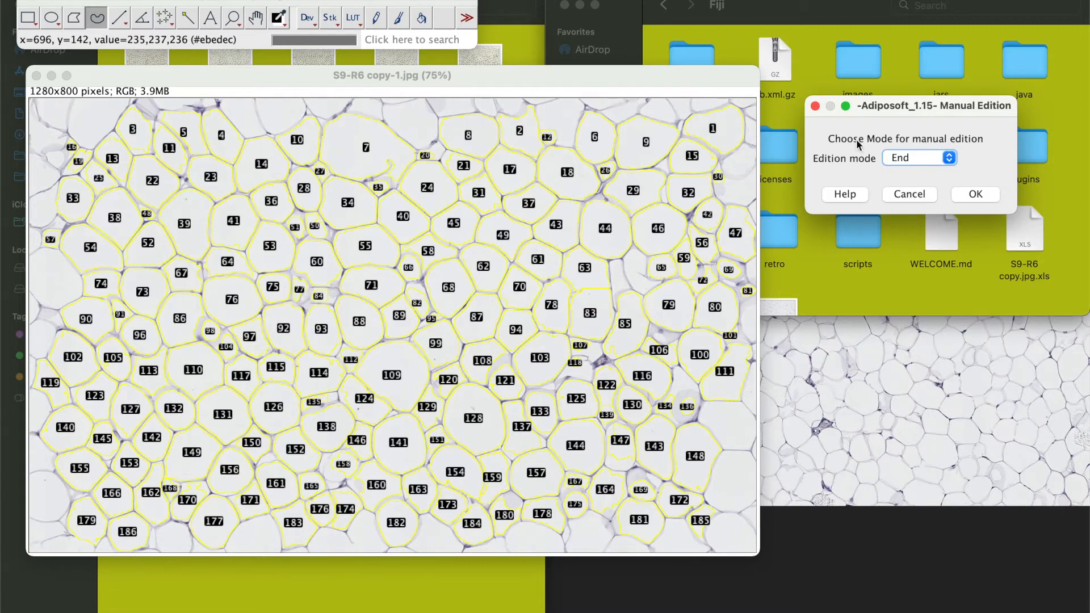
click(916, 159)
click(902, 184)
click(972, 196)
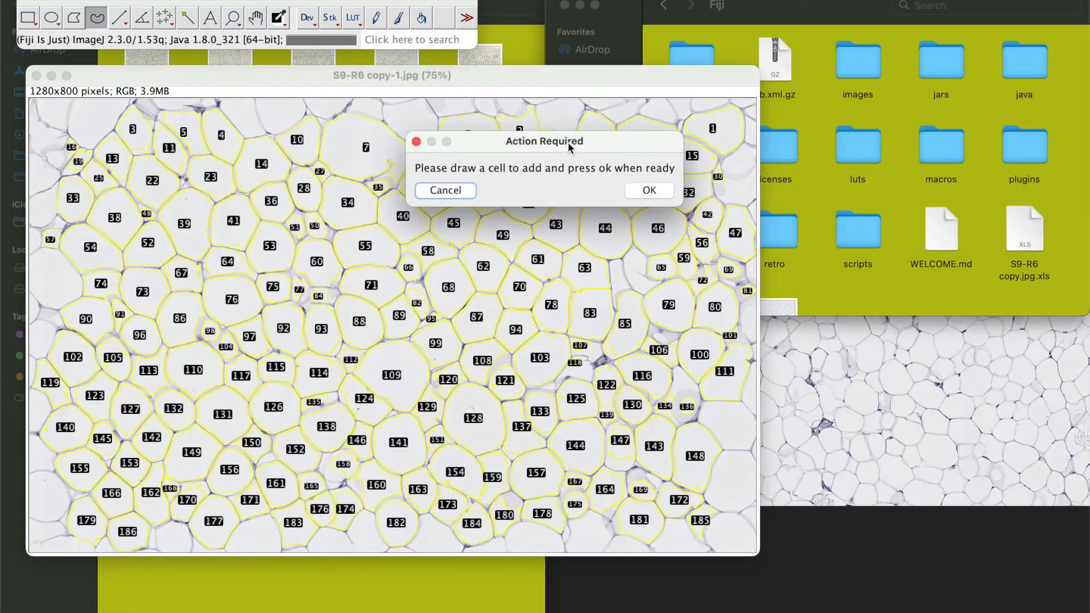
drag(569, 145, 870, 101)
drag(975, 43, 959, 36)
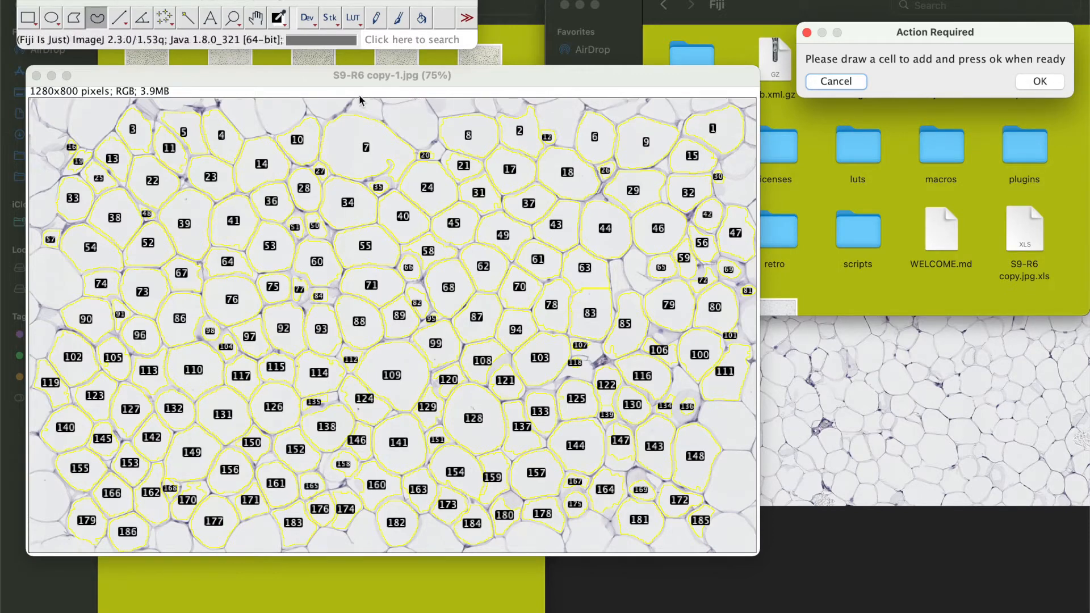
Outline and add the missed cell between cells 7 and 8, and replace the outline of cell 180 with a redrawn one
click(397, 105)
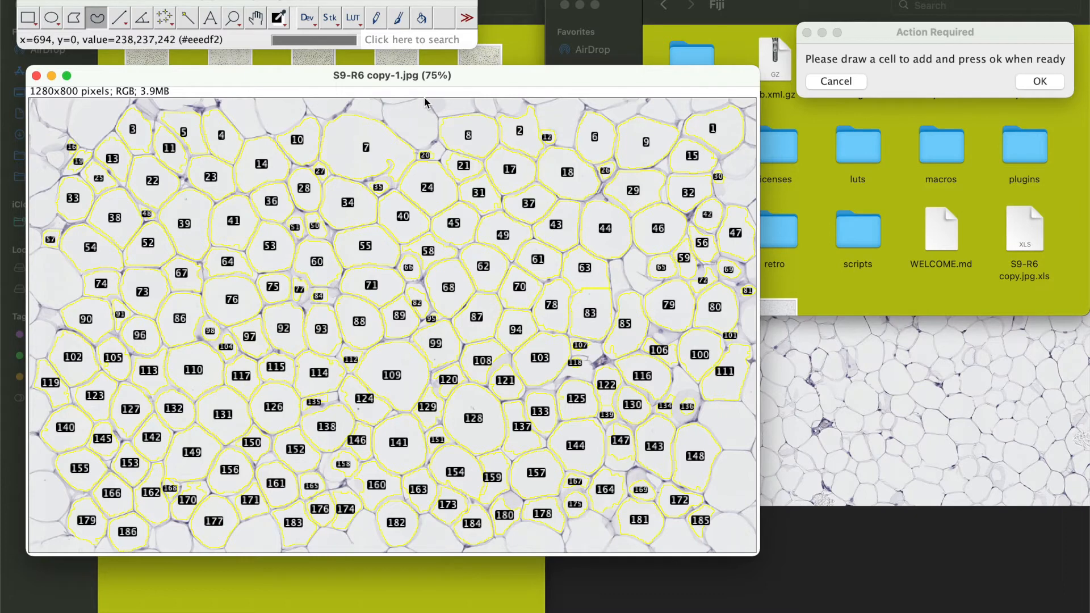
key(t)
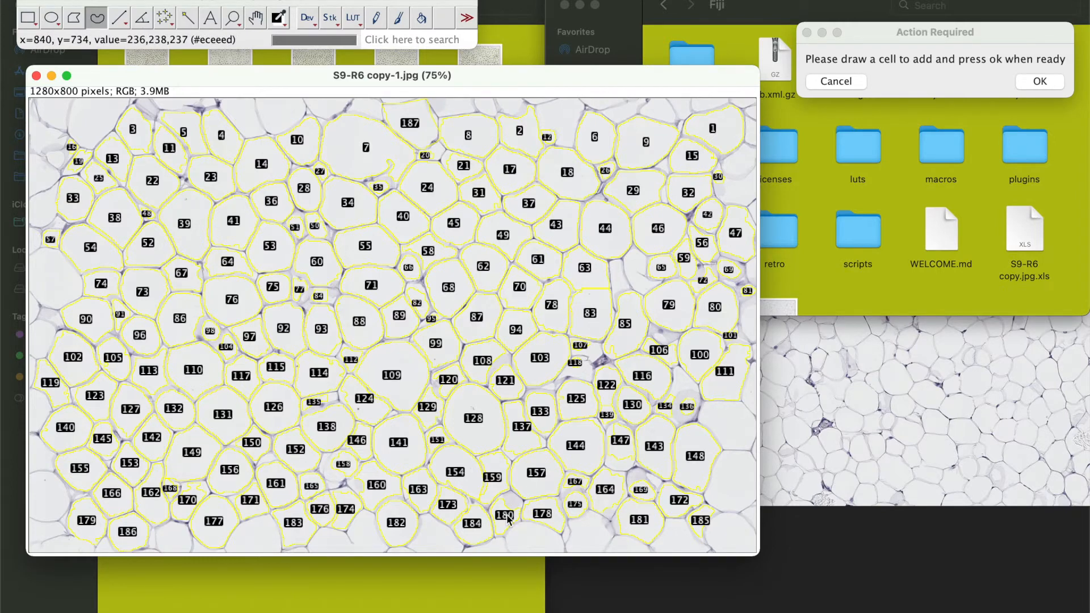
key(Delete)
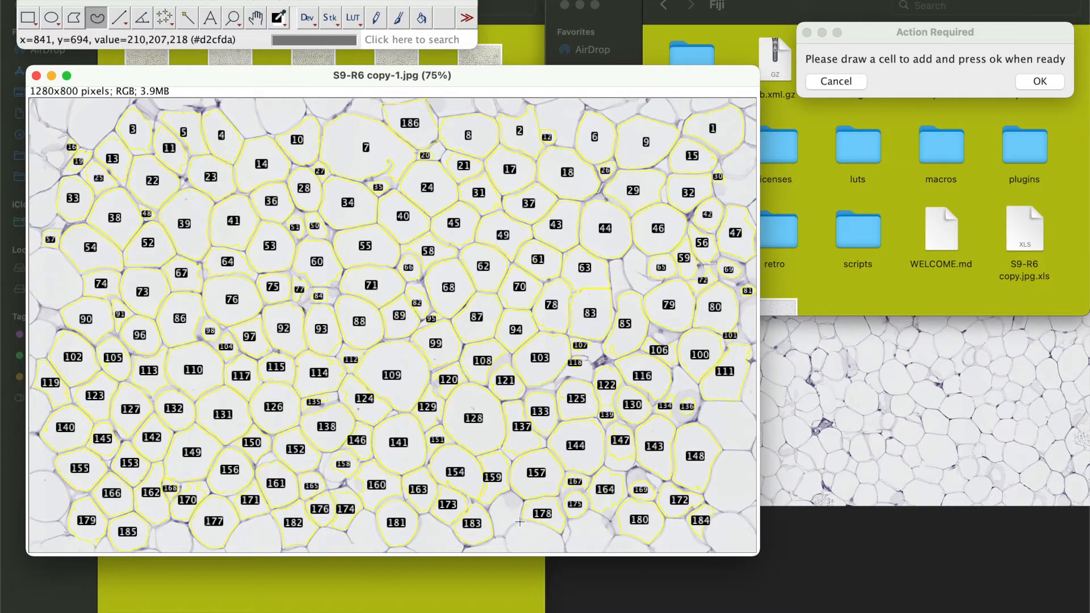
key(t)
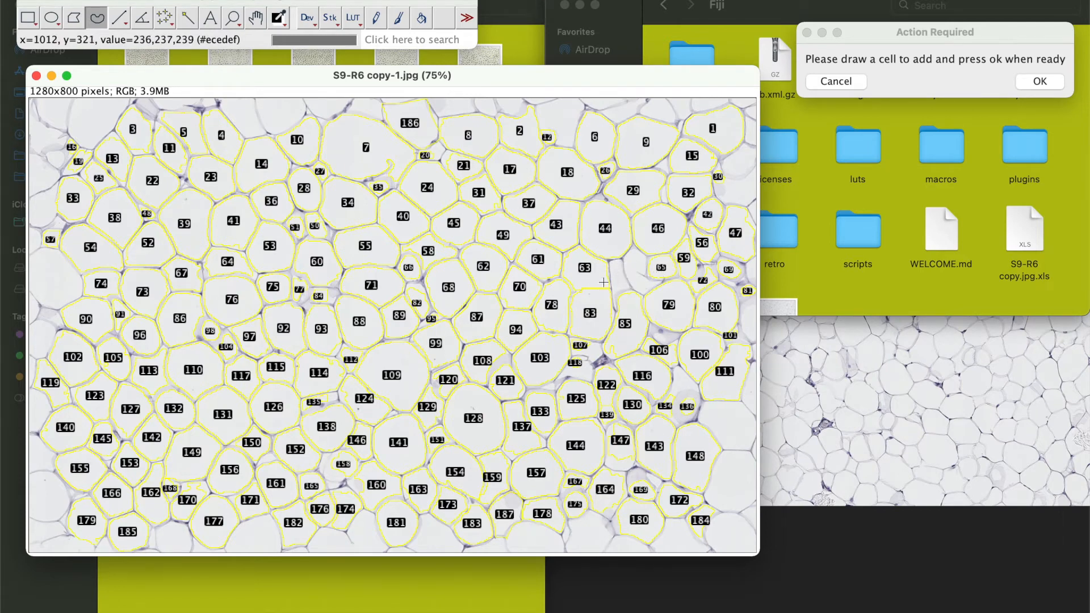
Add the missed cell area between cells 63 and 85, and replace cell 12 with a new outline between cells 2 and 6
key(t)
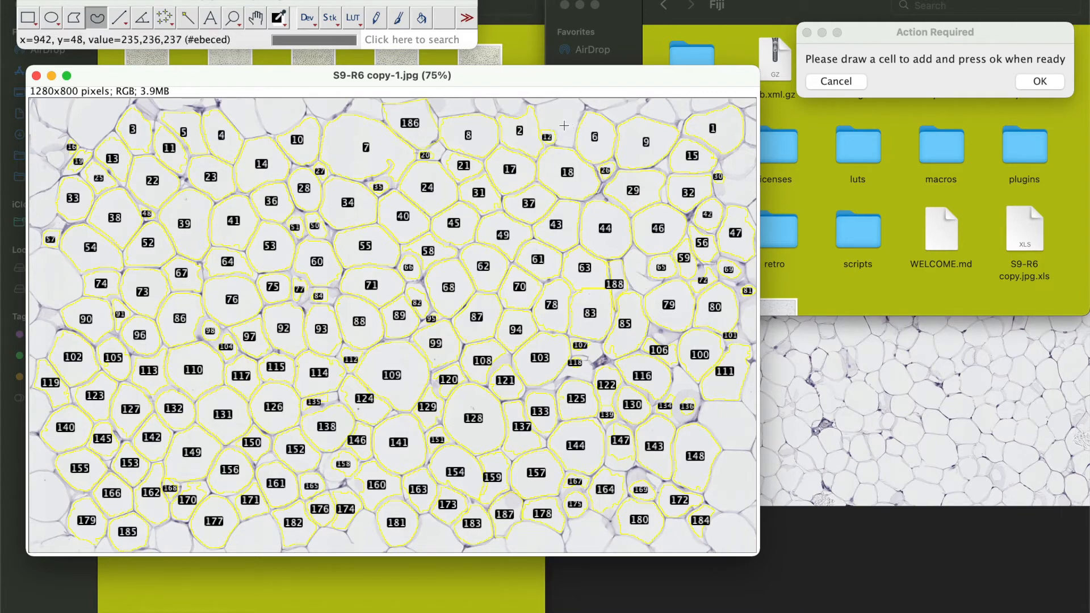
key(Delete)
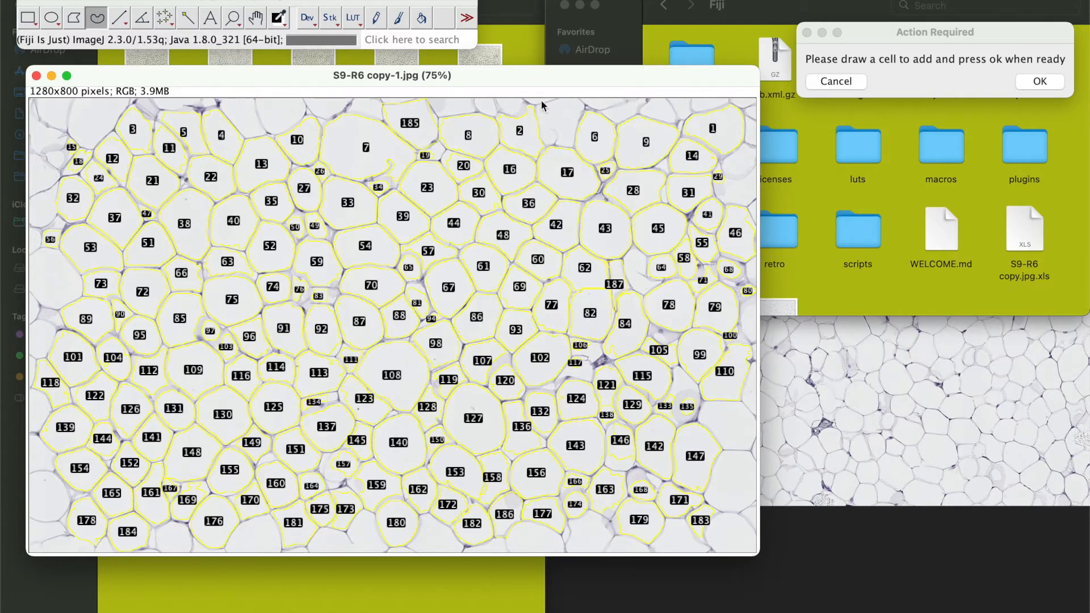
key(t)
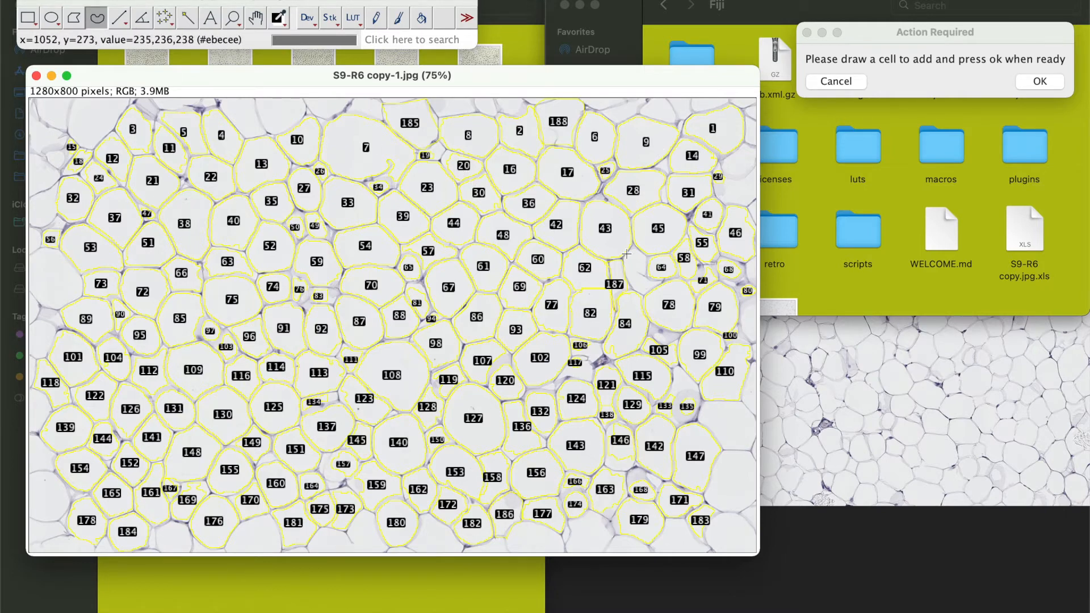
Accept the drawn cells, end the manual edition, and check the output files on the Desktop
click(1040, 81)
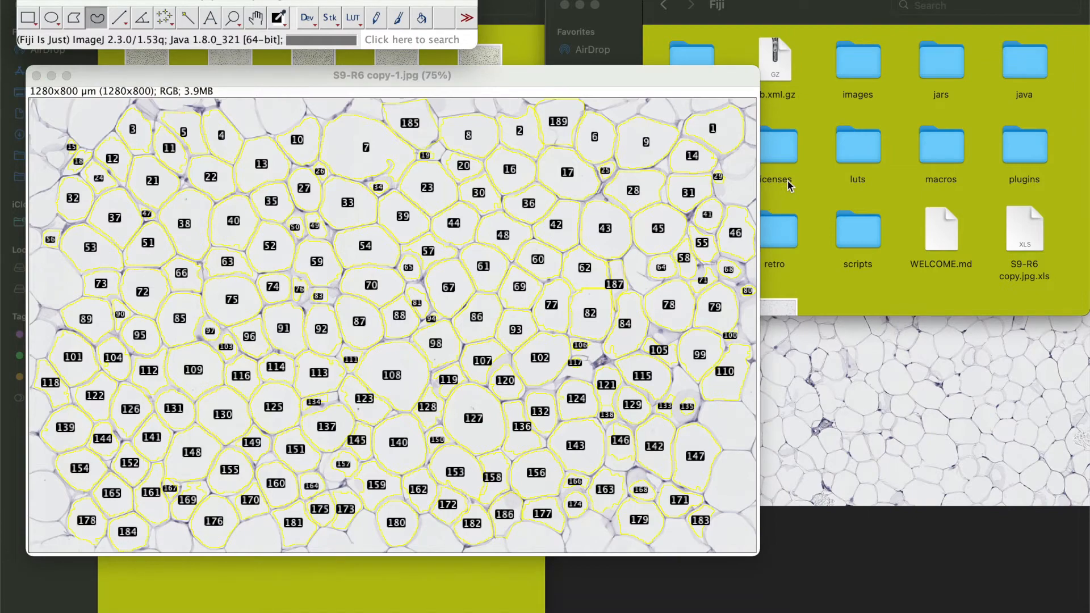
click(618, 222)
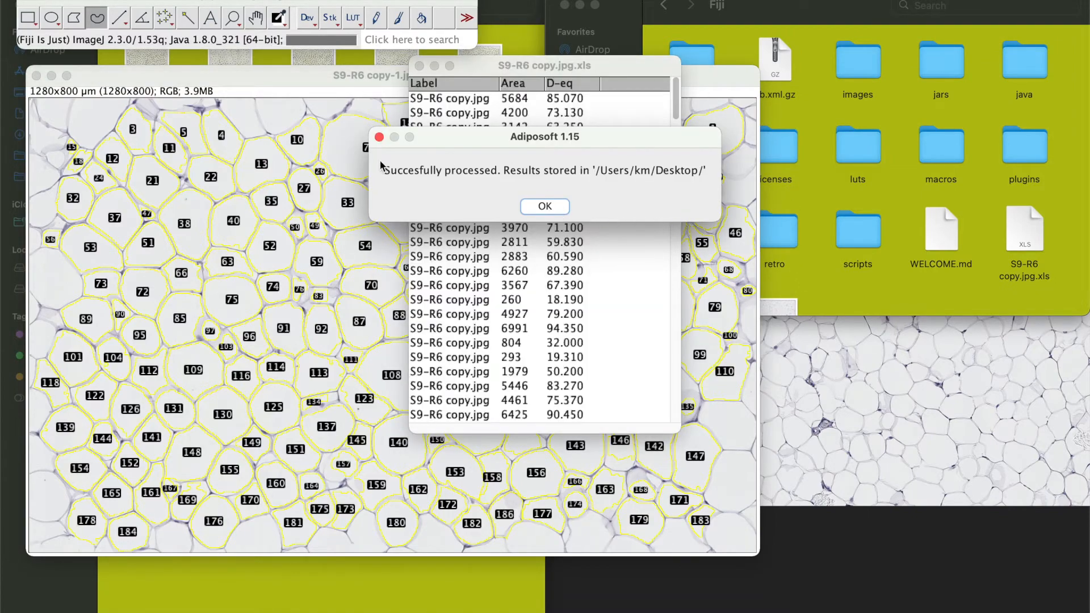
key(F11)
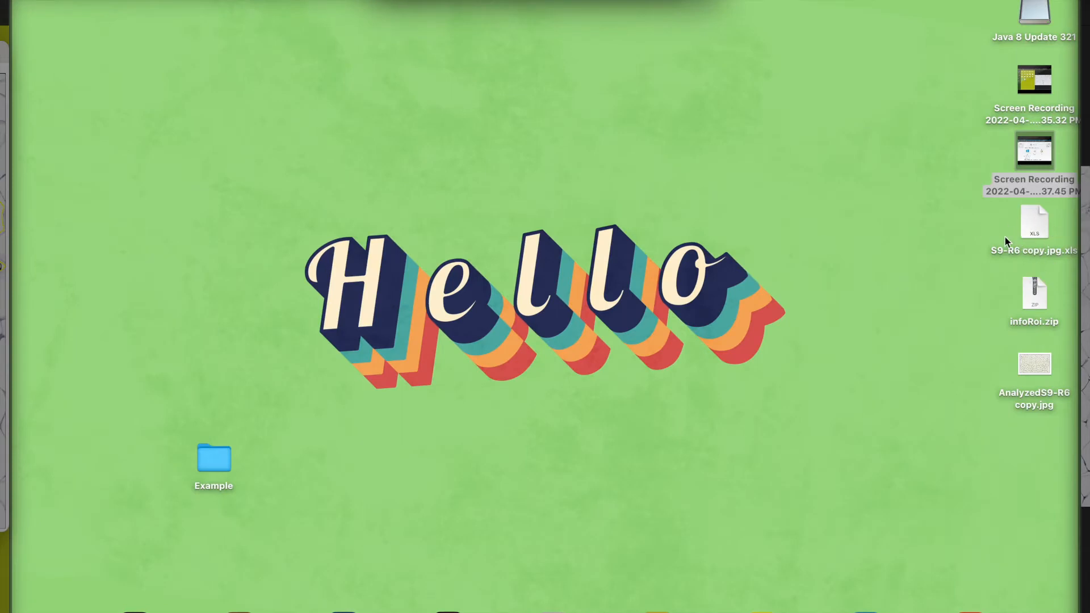
key(F11)
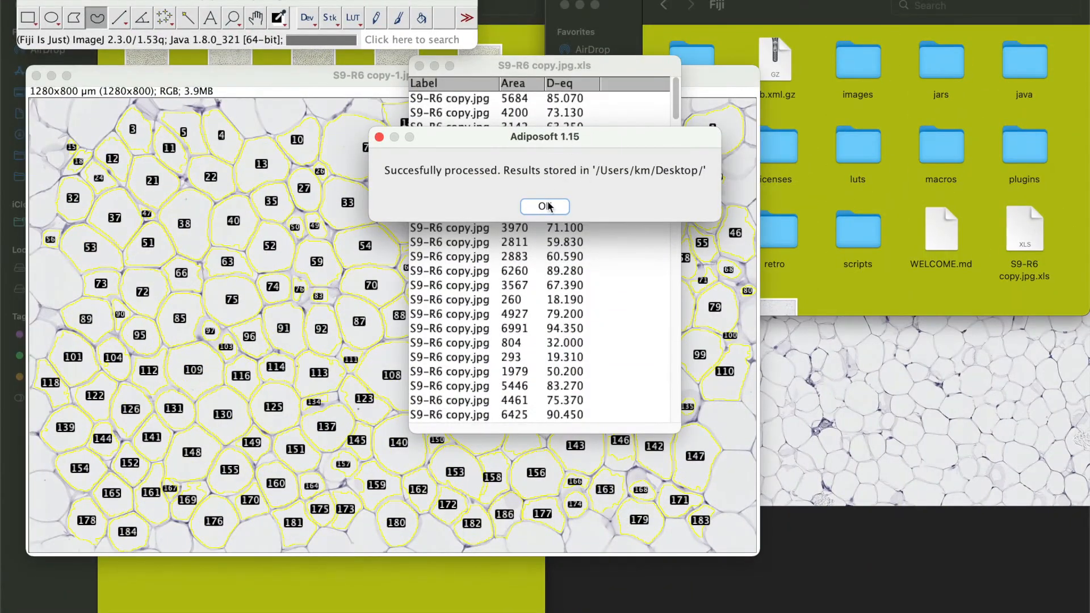
Dismiss Adiposoft's completion and error messages and close the S9-R6 copy.jpg.xls results table
click(547, 207)
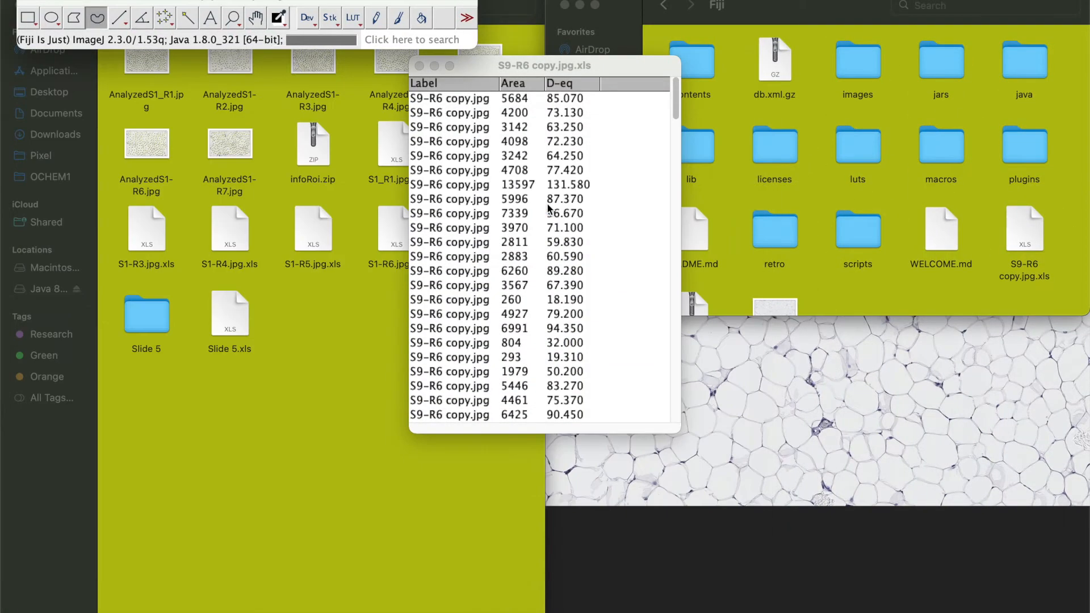
click(419, 66)
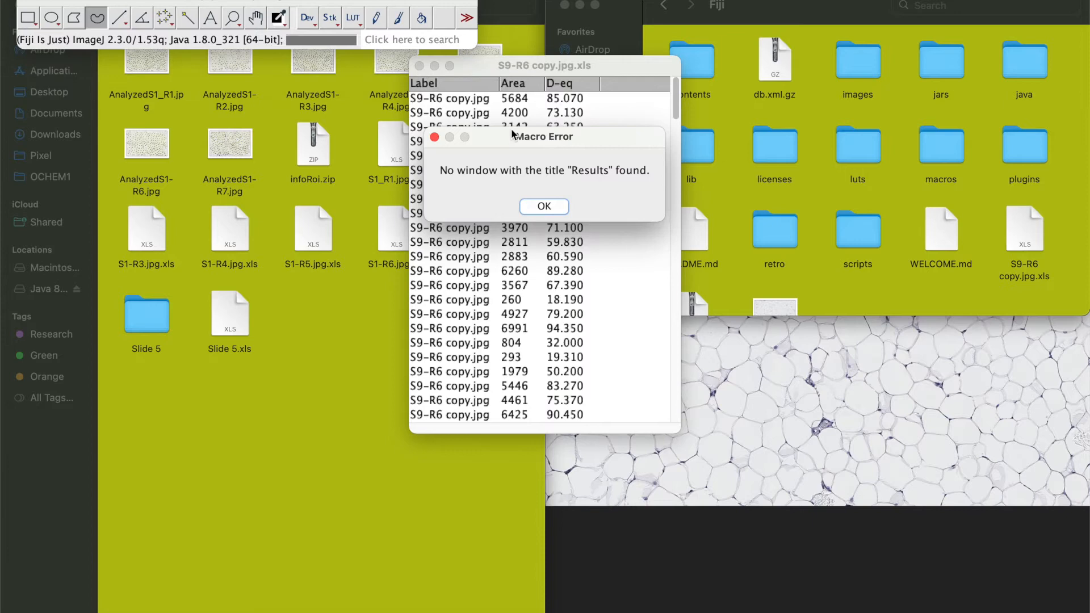
click(544, 207)
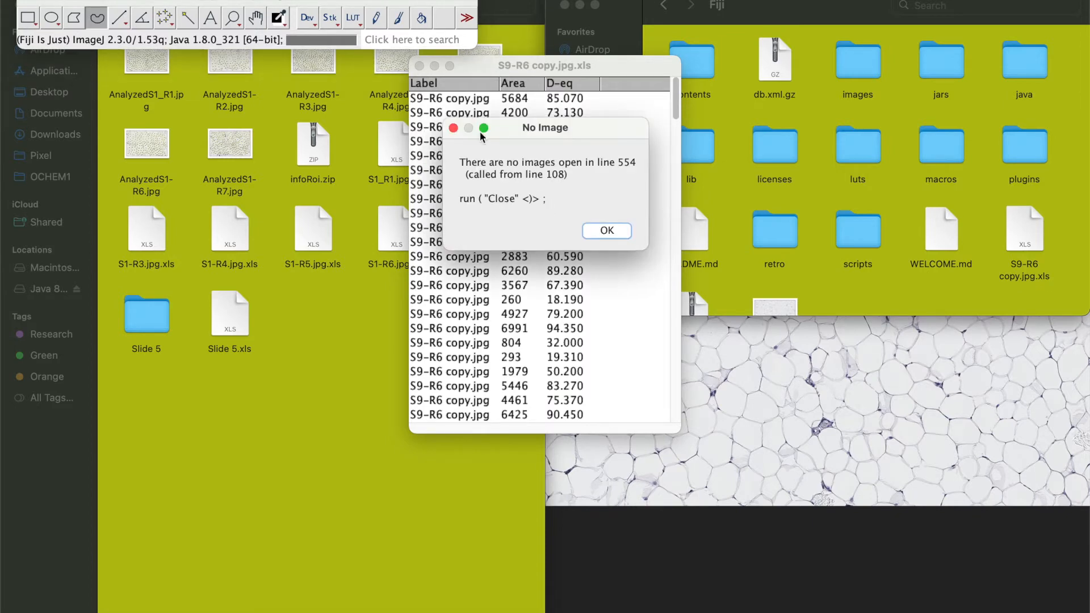
click(617, 229)
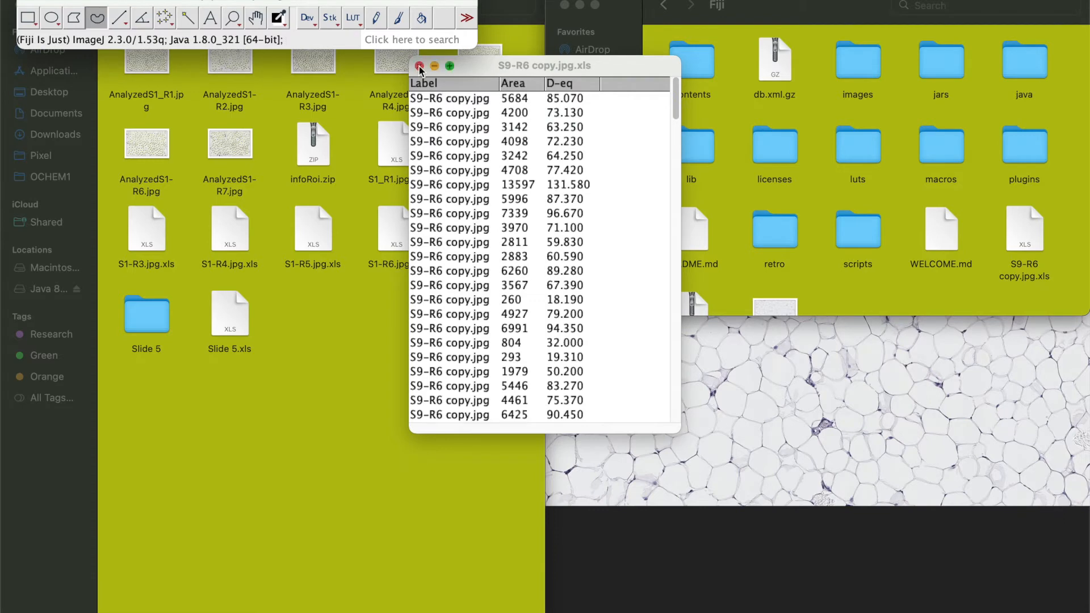
click(419, 66)
Open S9-R6 copy.jpg.xls from the Desktop in Excel, accepting the file format mismatch
key(F11)
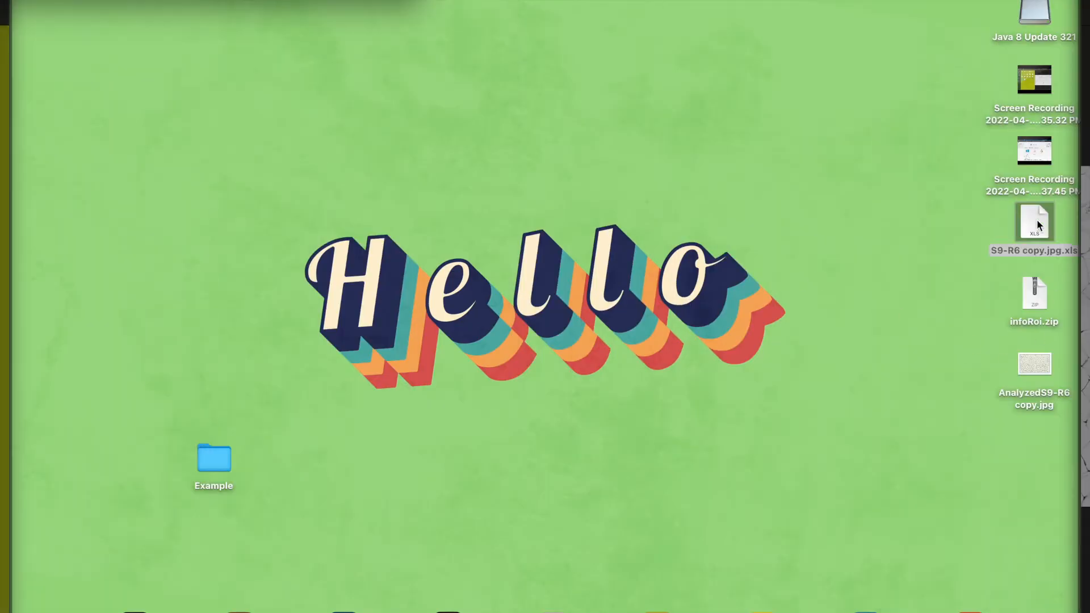
double_click(1034, 223)
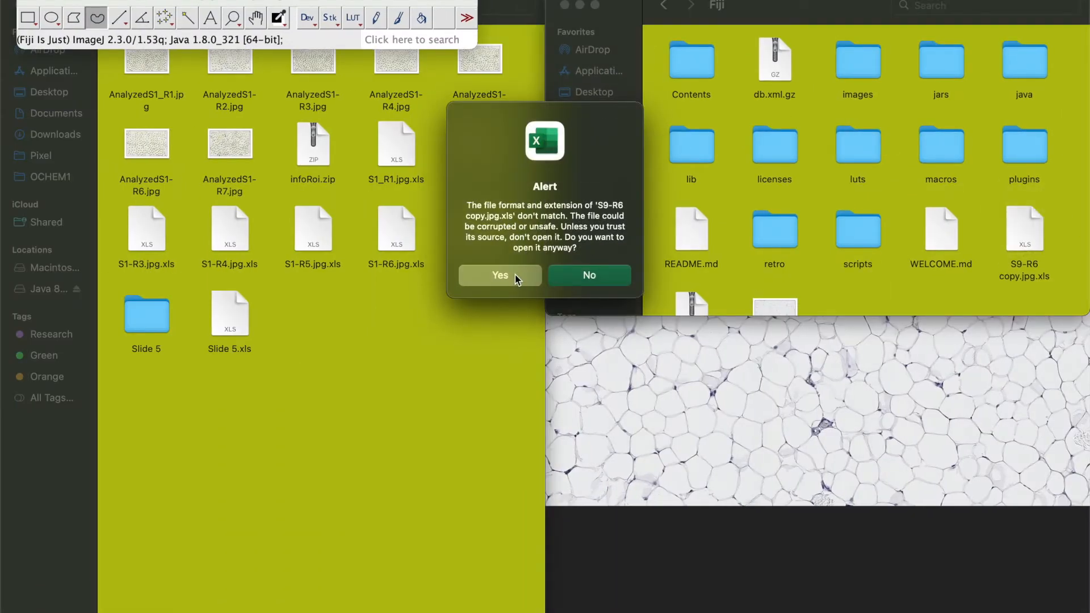
click(516, 275)
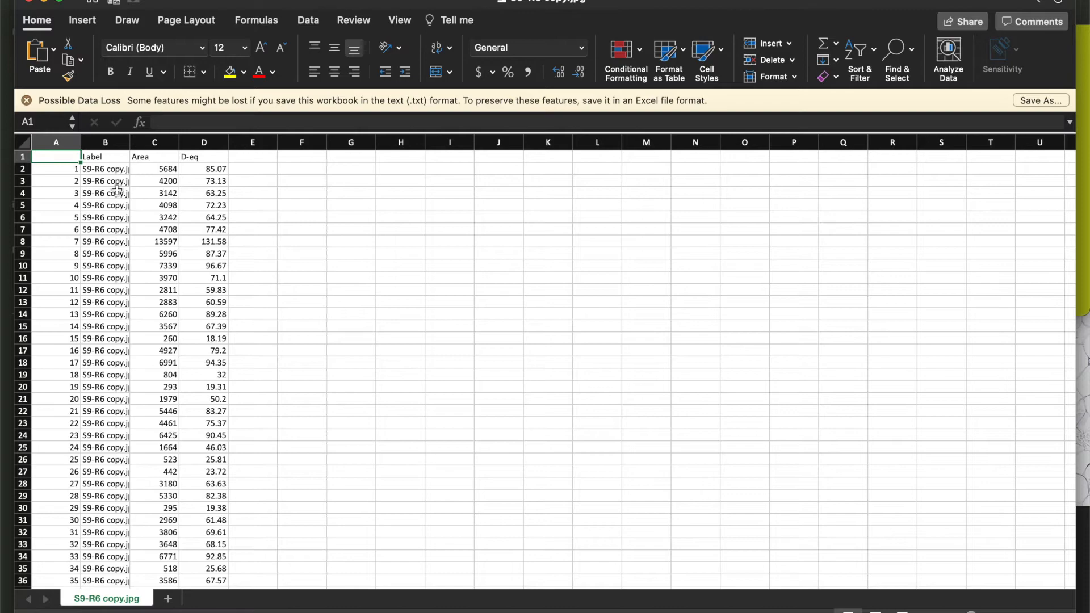
Examine the cell numbers, Area and D-eq values down to the last row of the results sheet
scroll(71, 176, down, 20)
scroll(78, 184, down, 4)
scroll(80, 182, up, 2)
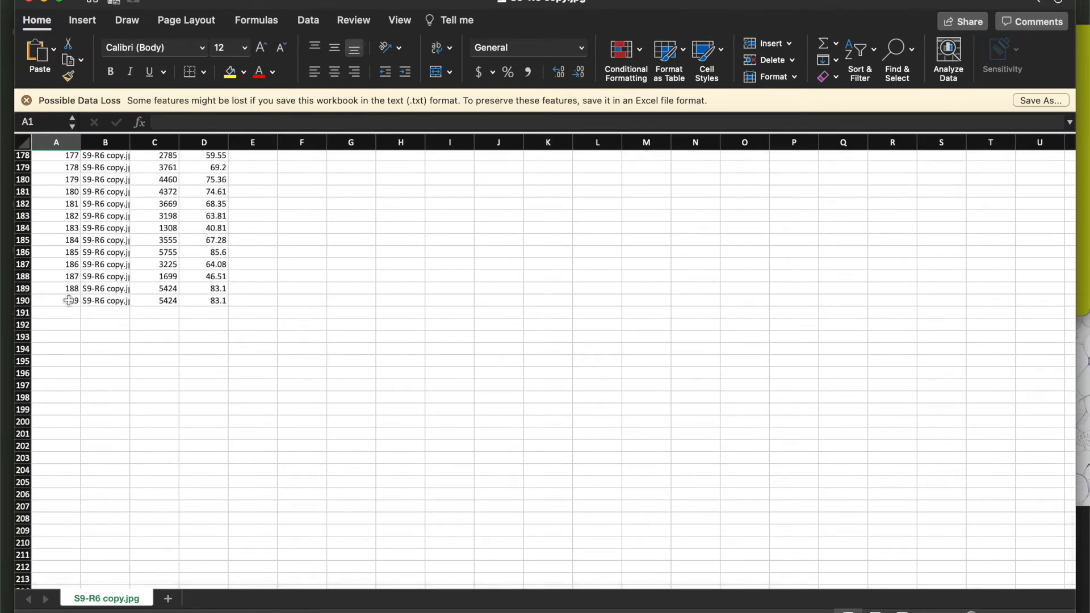
scroll(172, 279, up, 20)
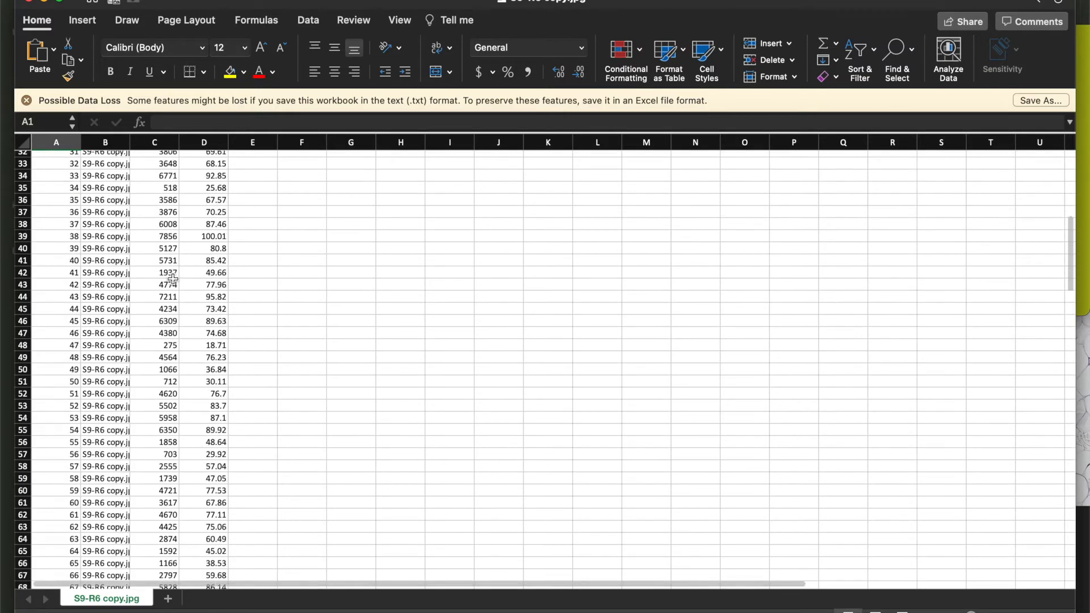
scroll(197, 403, down, 15)
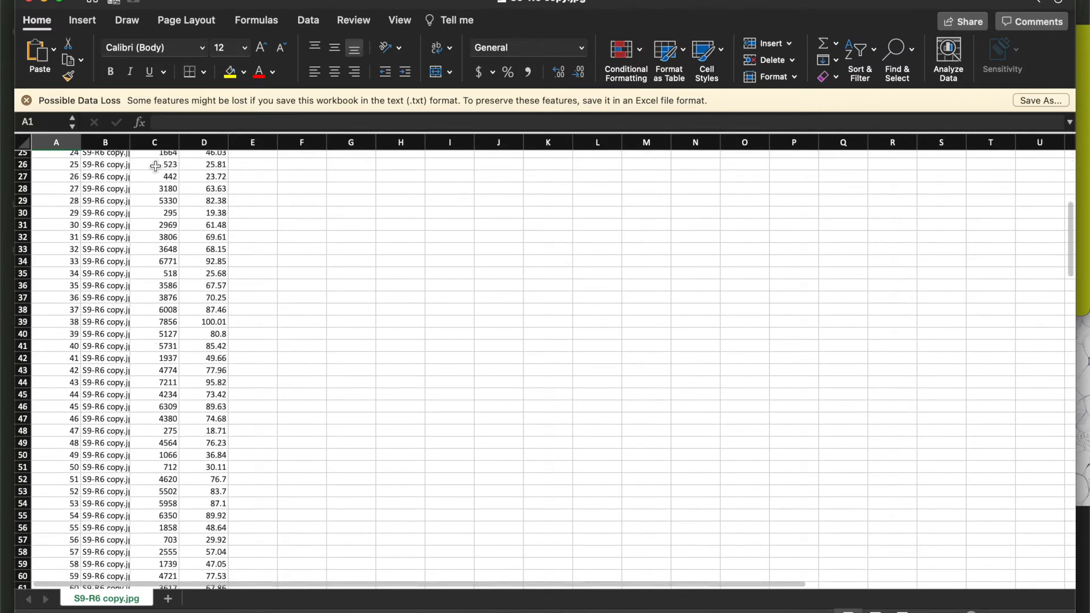
scroll(197, 404, down, 20)
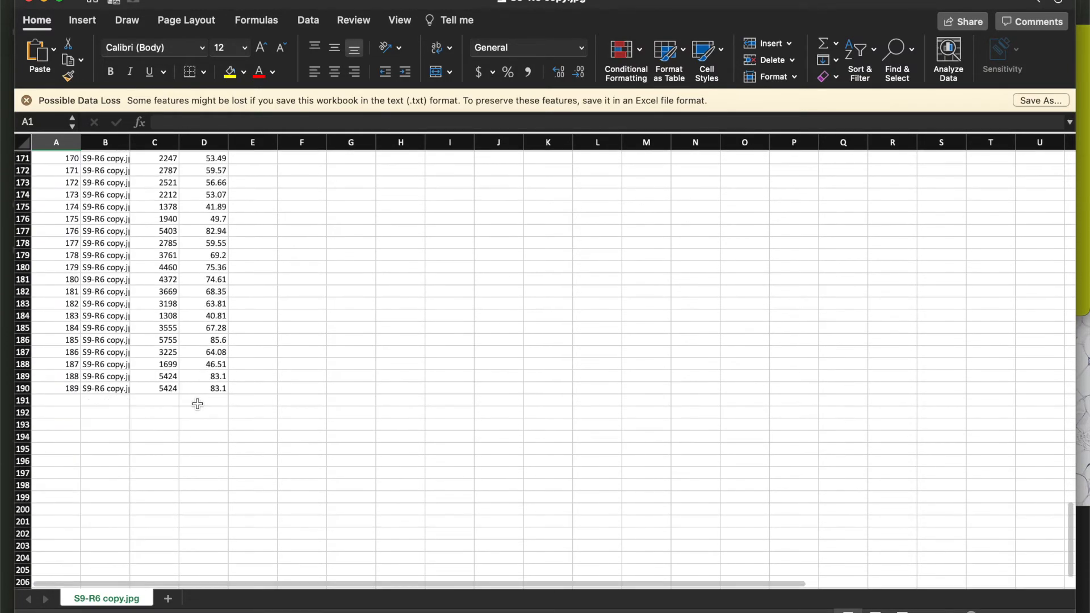
scroll(197, 404, up, 2)
Calculate the average cell area in C191 with the formula =AVERAGE(C2:C190)
click(154, 299)
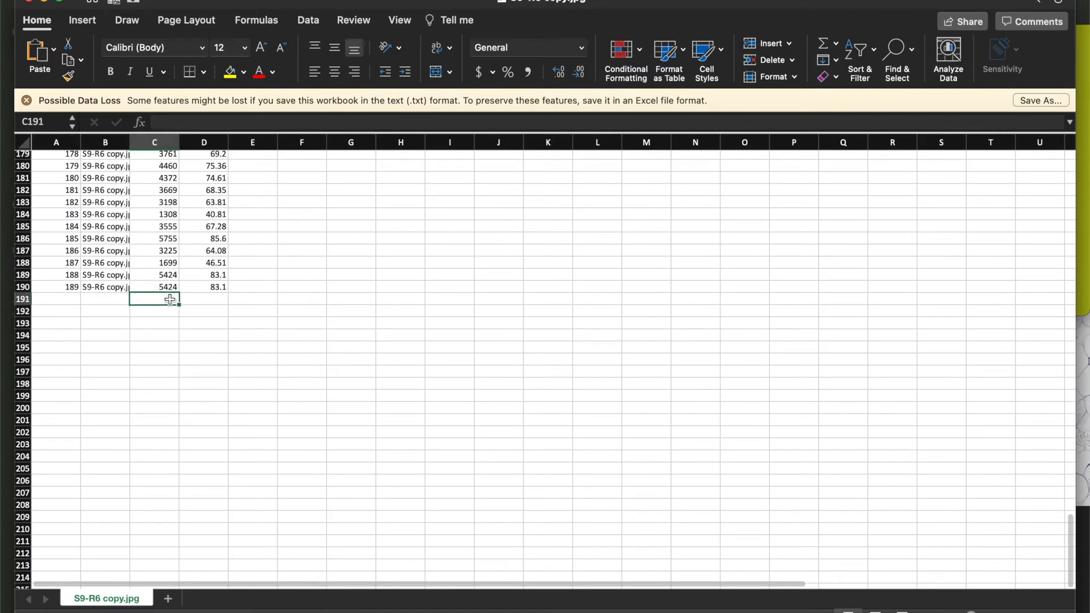
text(=avera)
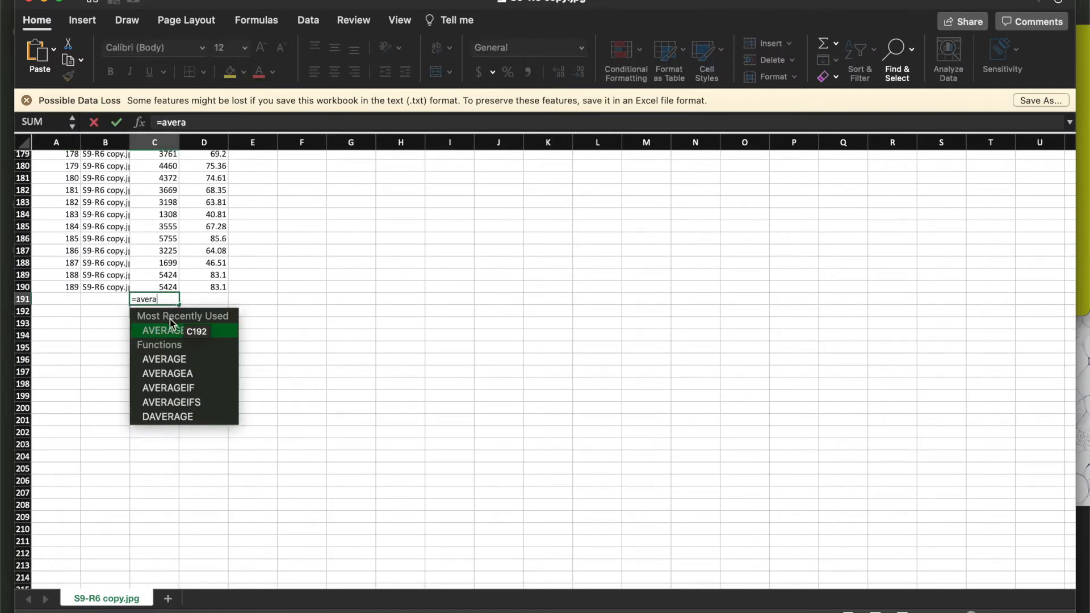
double_click(168, 330)
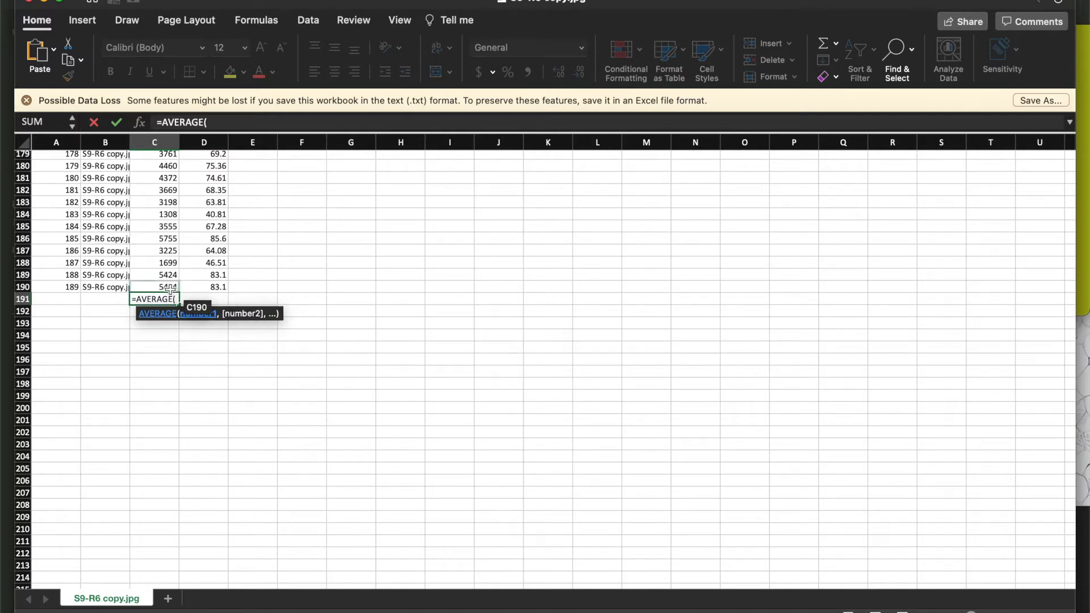
drag(170, 289, 152, 171)
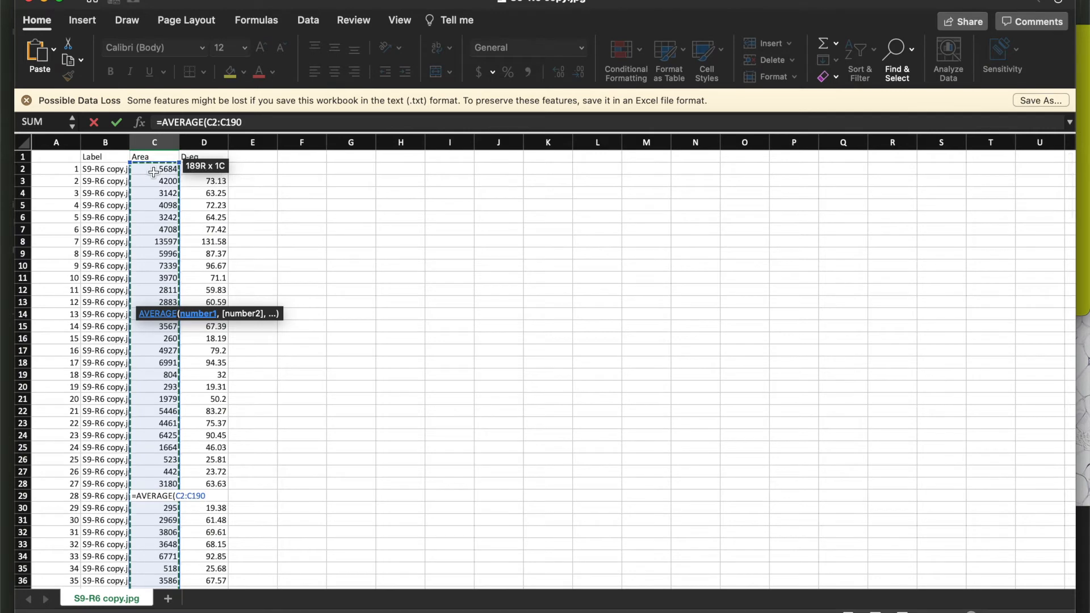
text())
key(Escape)
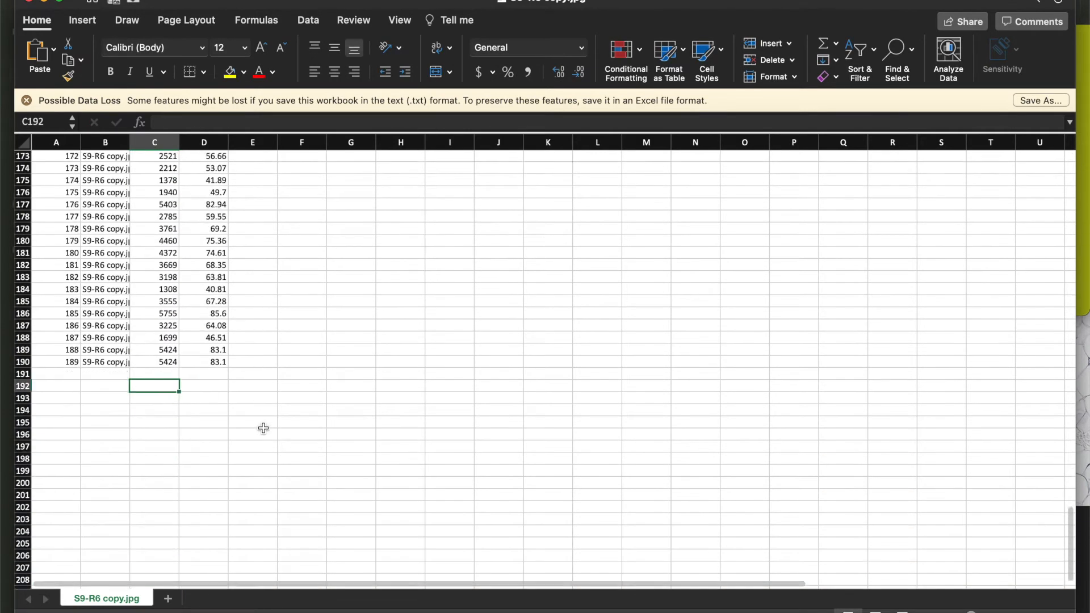
Change the font colour of the average area in cell C191
click(154, 286)
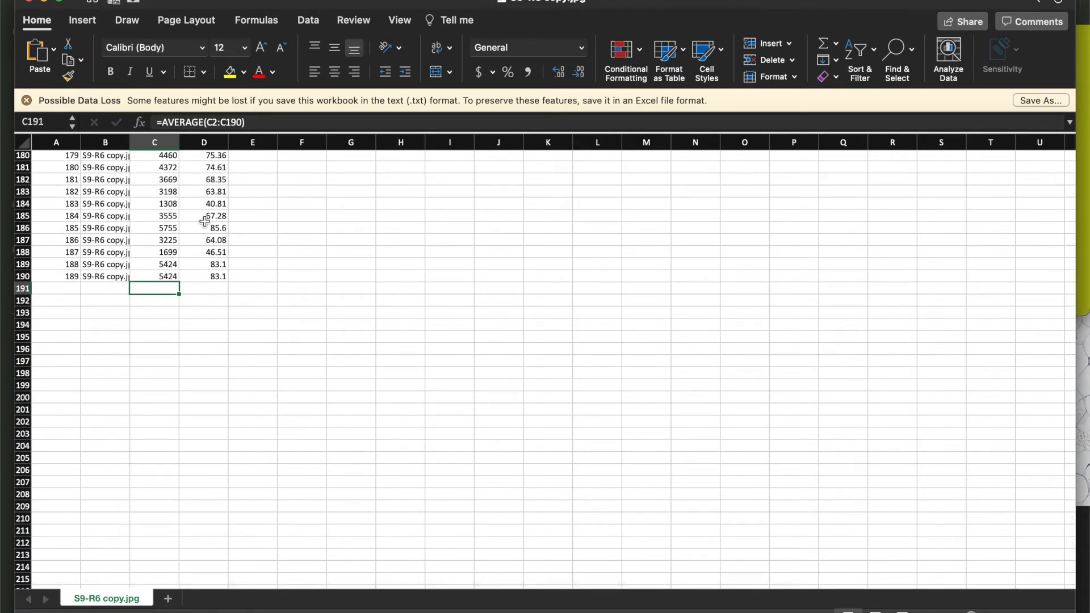
click(273, 71)
click(279, 159)
Enter the heading #cells in cell A1 and close the workbook
scroll(188, 291, up, 20)
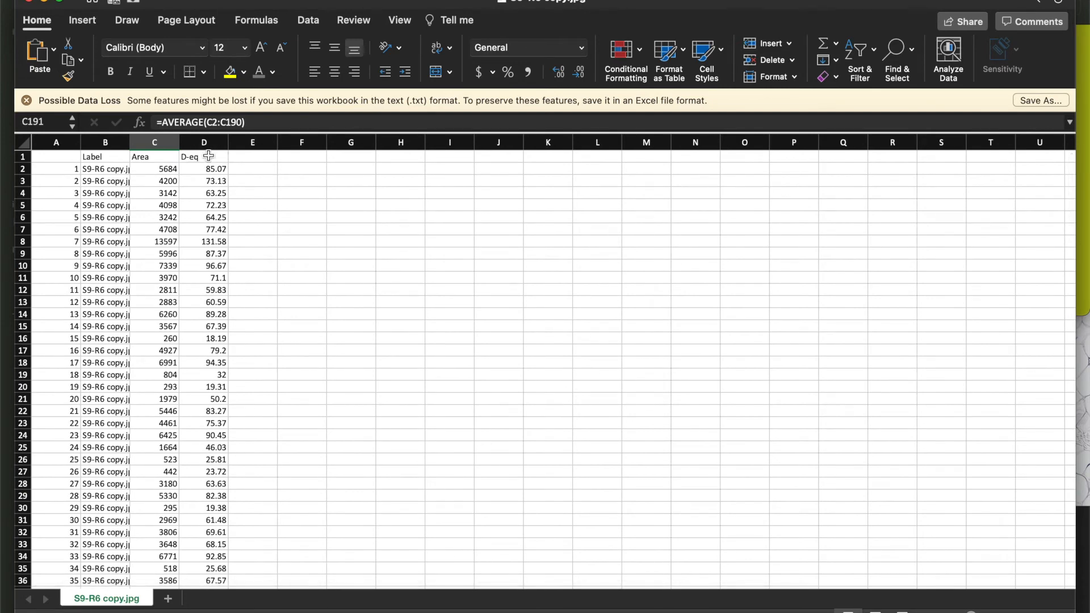
scroll(197, 344, down, 3)
scroll(197, 343, up, 5)
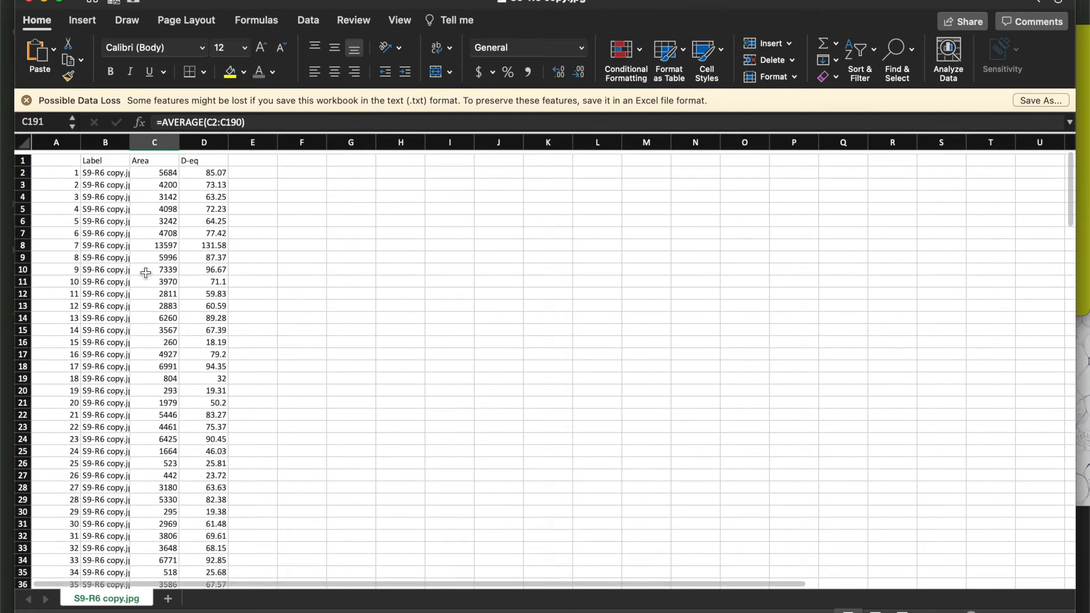
click(56, 158)
text(#cells)
key(Return)
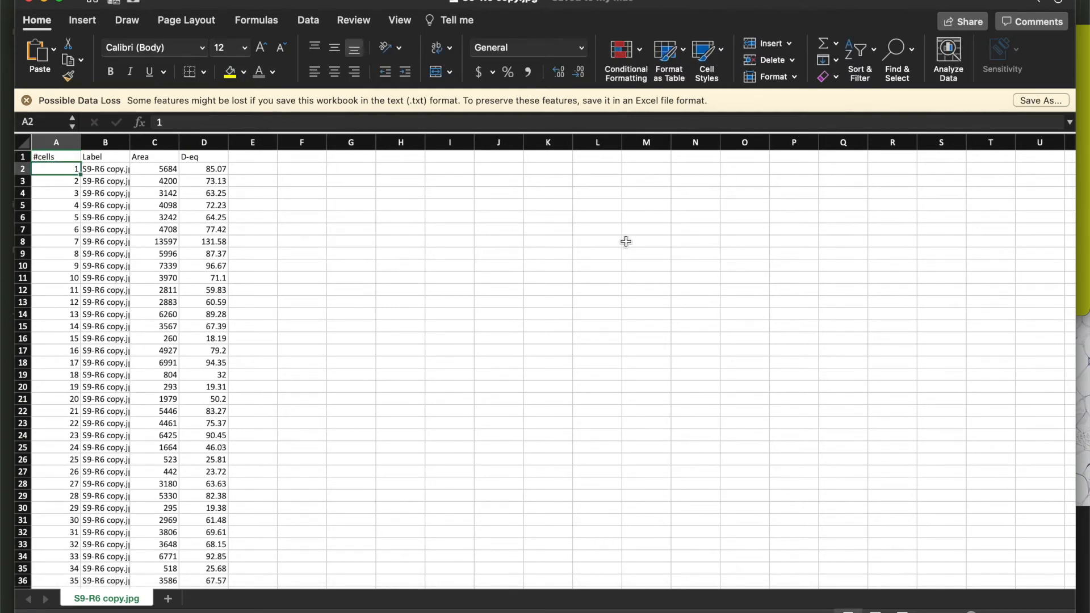
key(super+w)
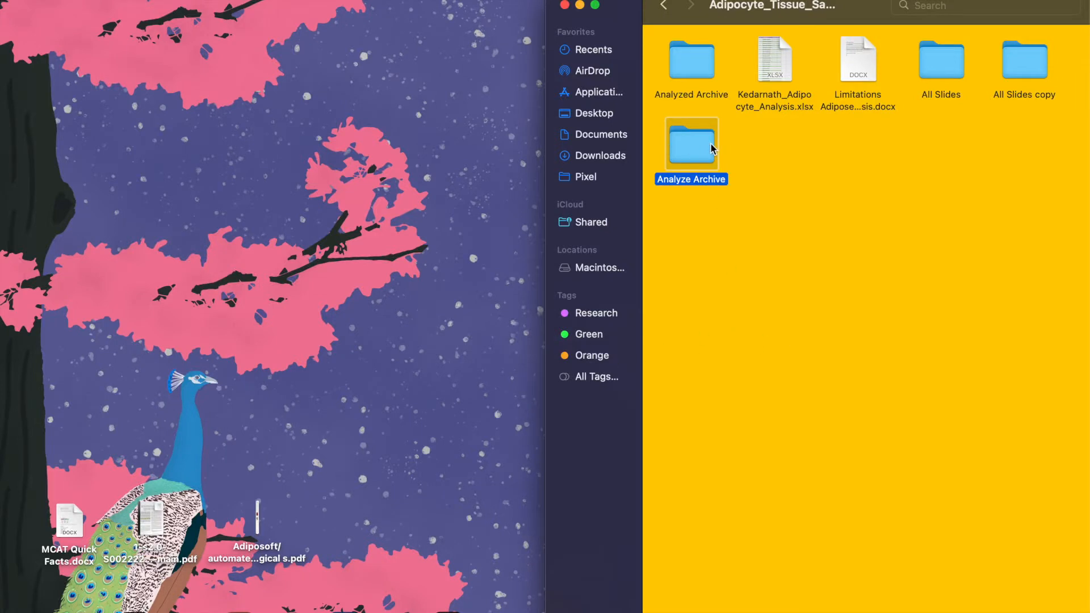
Find and launch Fiji
mouse_move(576, 608)
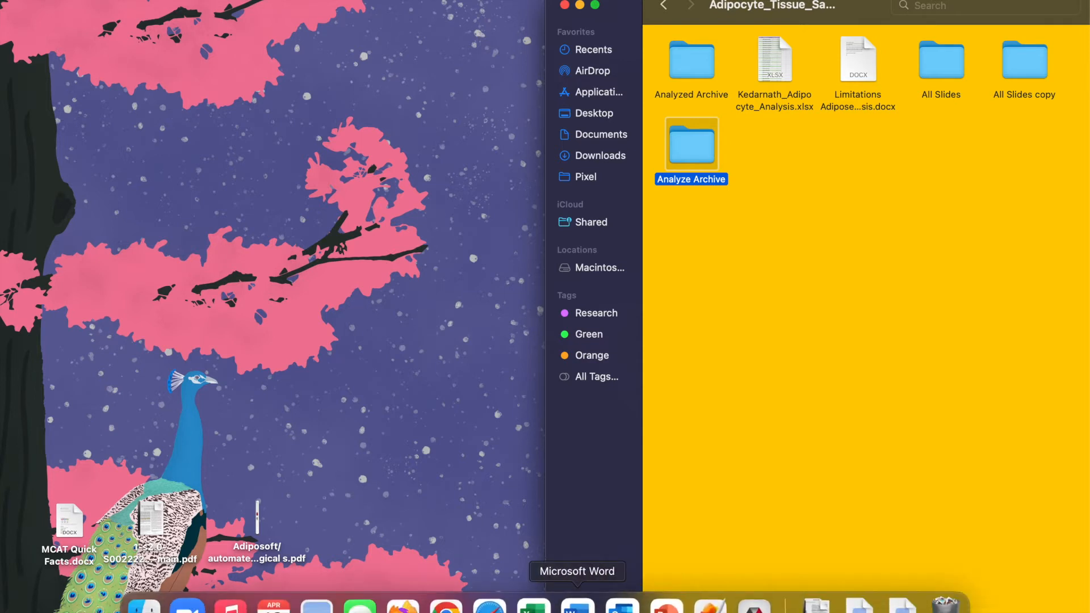
key(super+space)
text(fi)
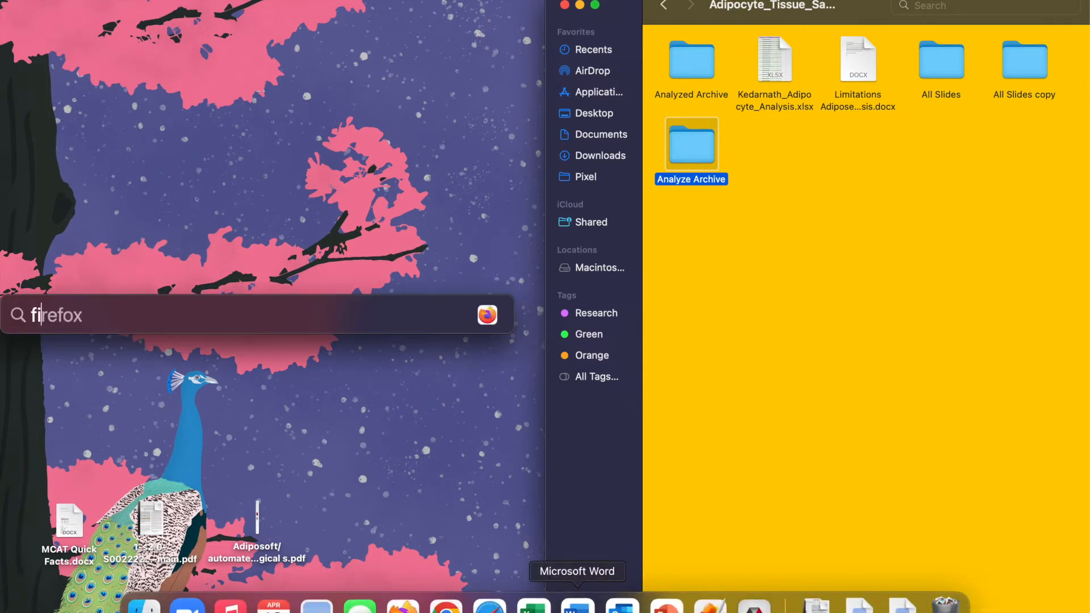
text(ji)
key(Return)
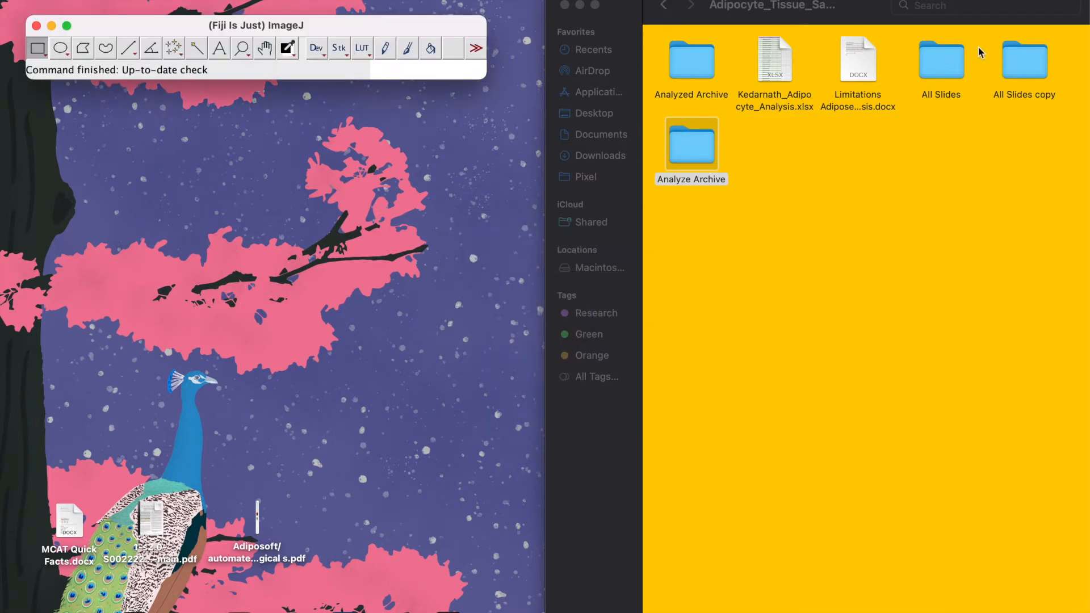
Start the Adiposoft plugin and set the images to analyze to "A list of nested Directories – Batch Mode"
click(692, 60)
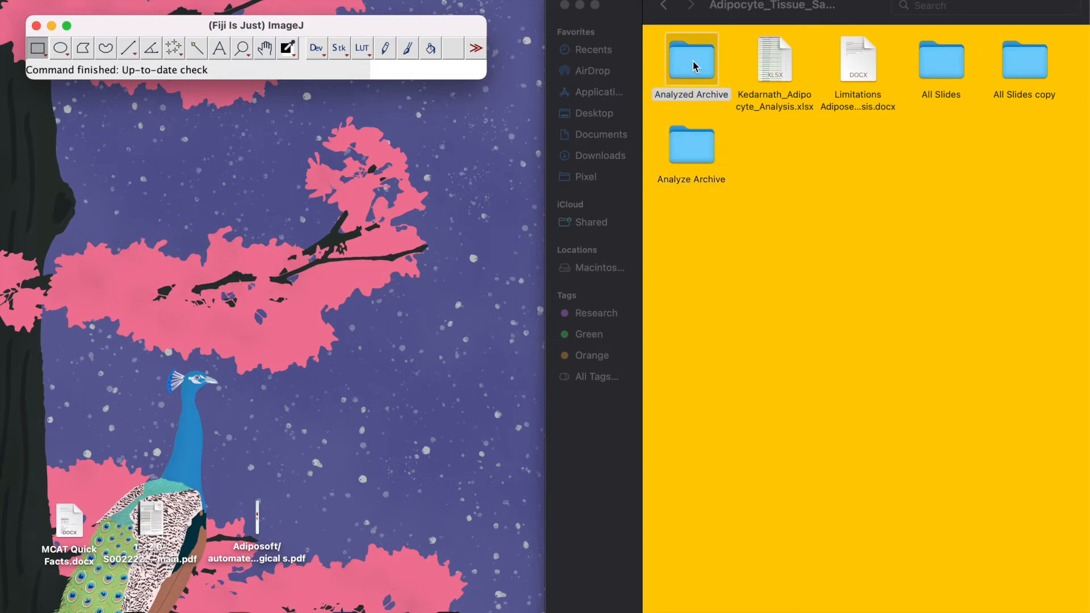
click(170, 39)
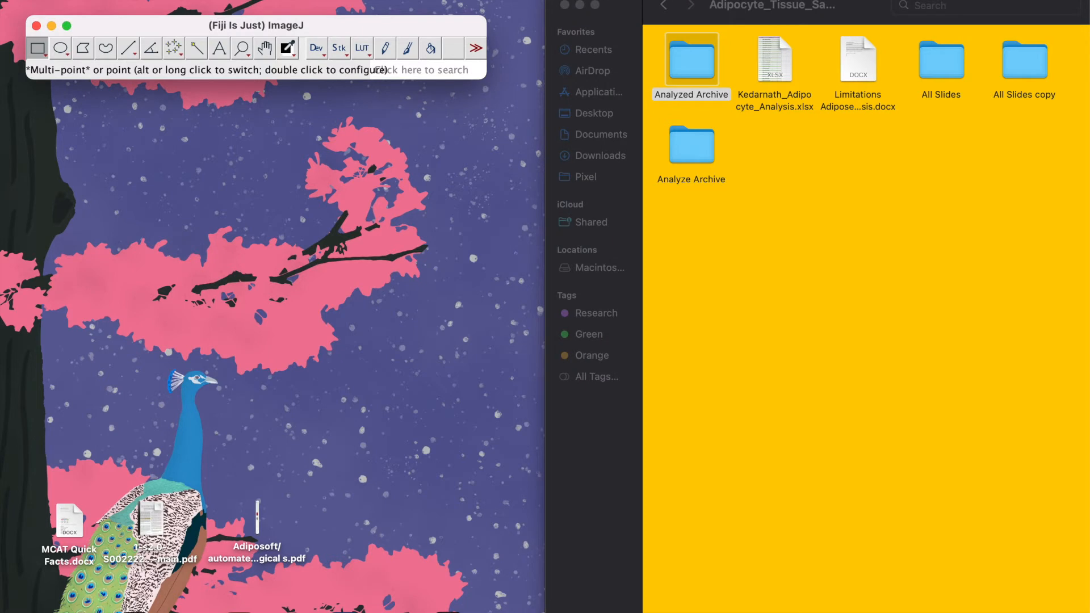
click(245, 1)
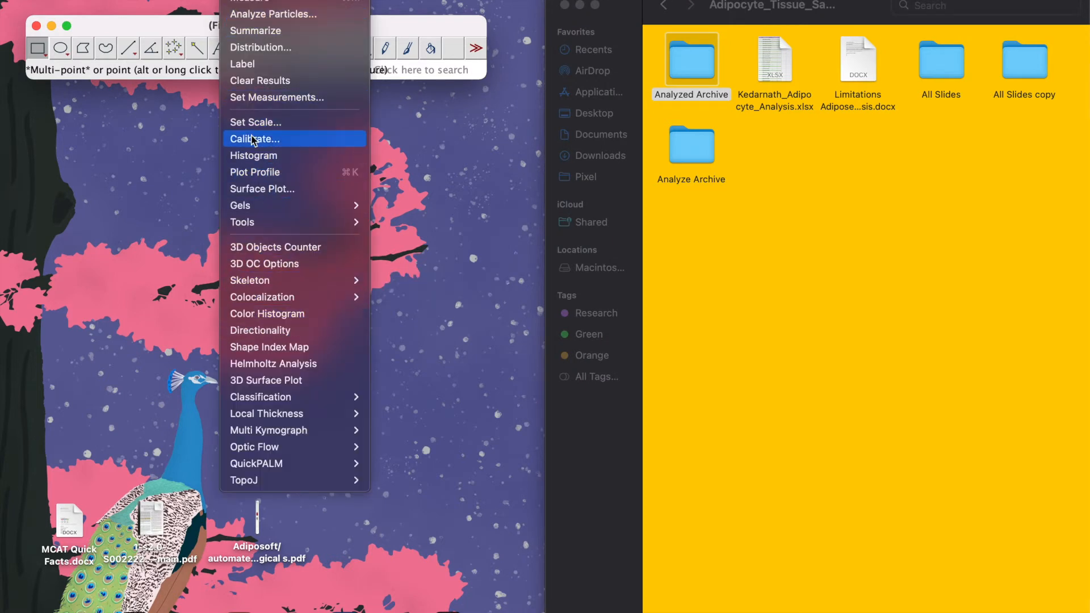
mouse_move(292, 1)
click(294, 140)
drag(612, 124, 355, 159)
click(368, 274)
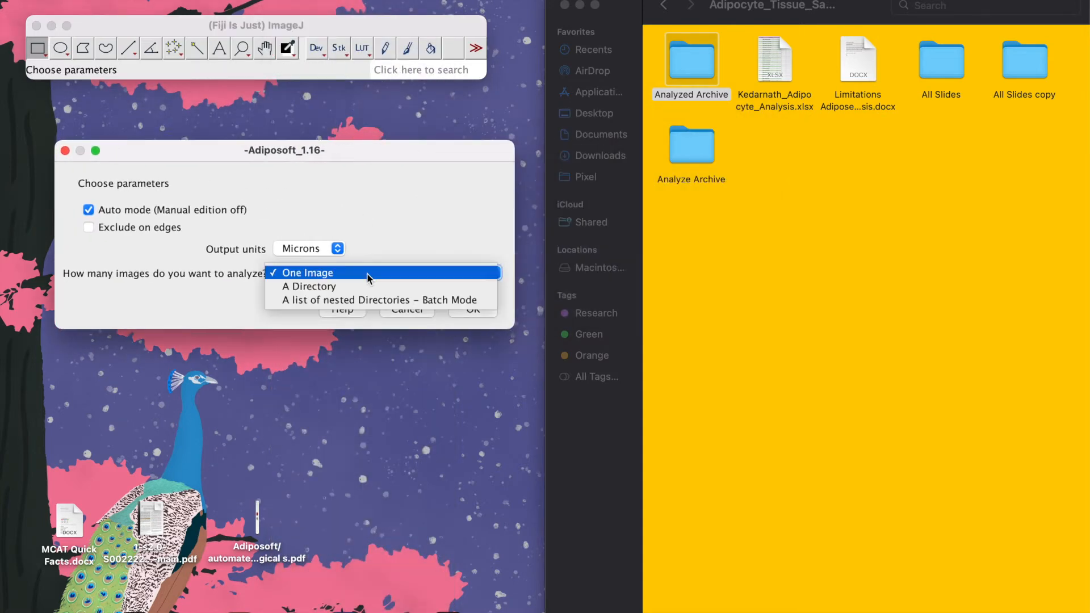
click(379, 301)
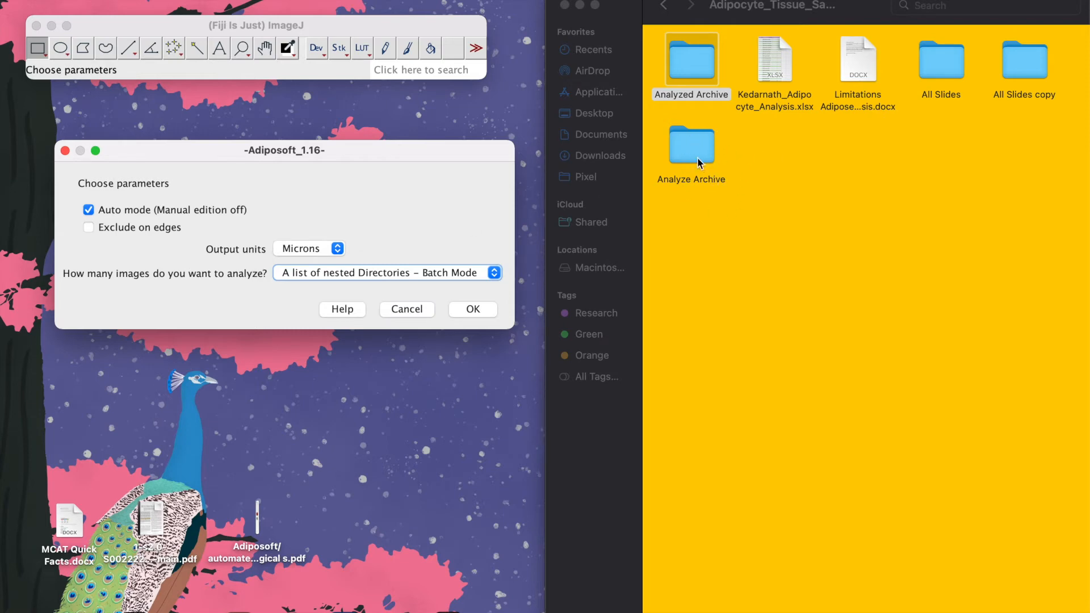
In Finder, review how All Slides copy is organised by checking the Slide 1 images, and return to the parent folder
double_click(1024, 60)
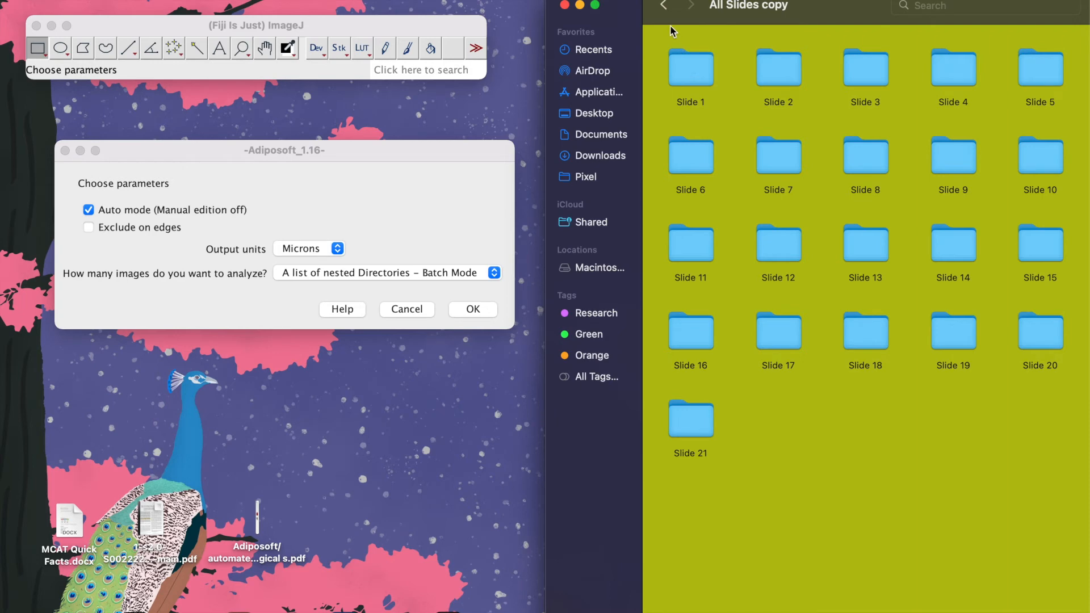
double_click(690, 66)
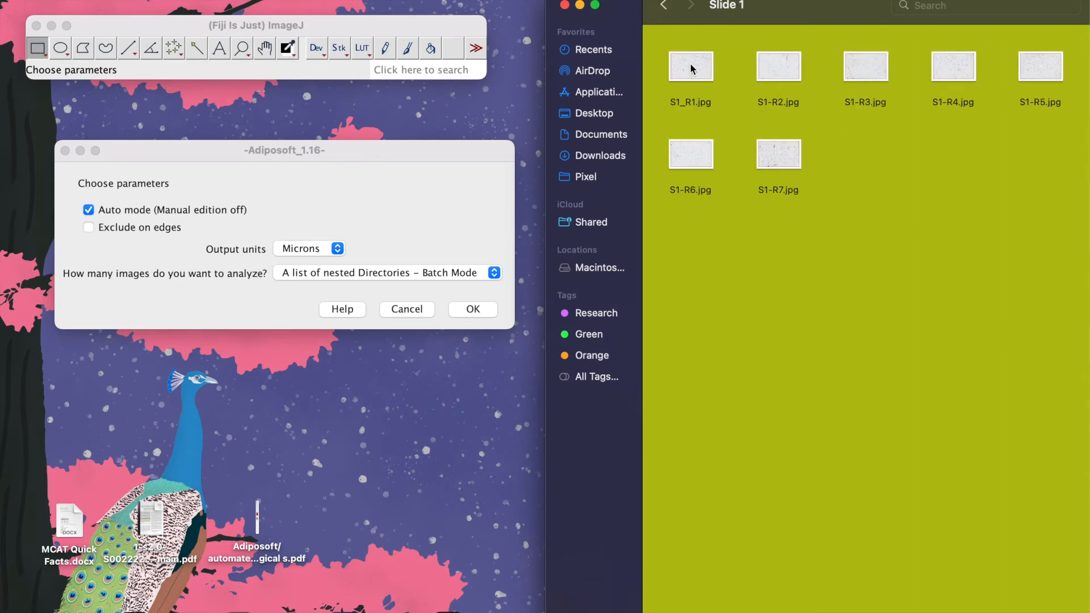
click(664, 7)
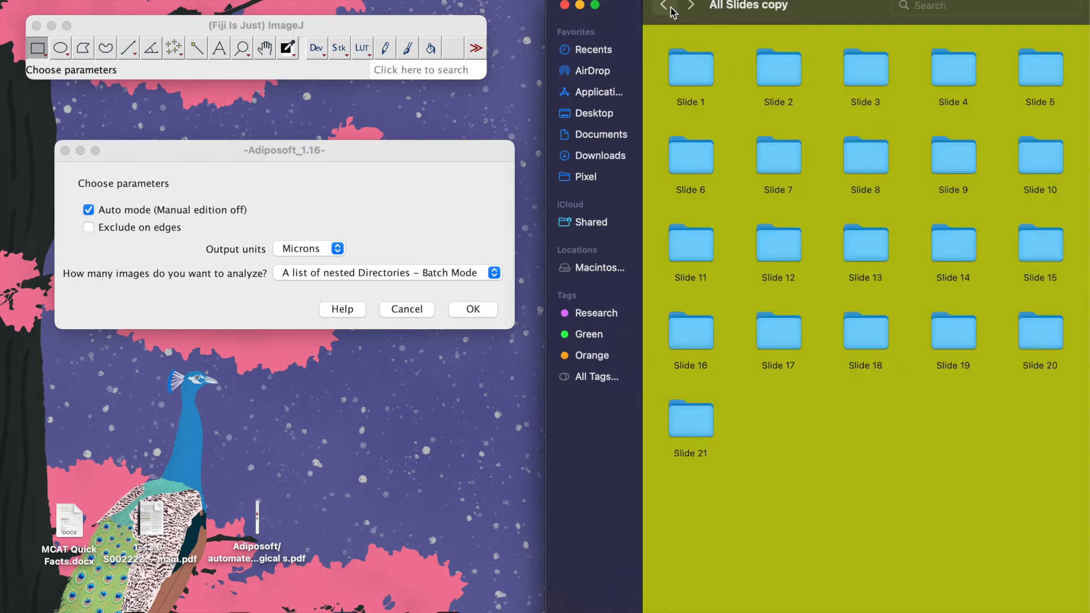
click(668, 8)
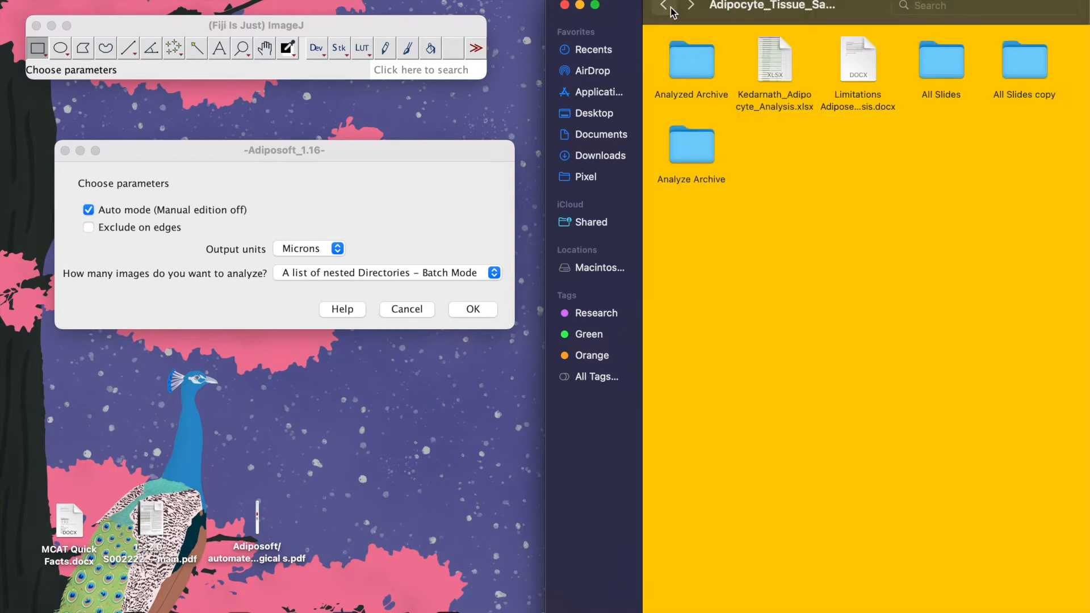
Review the output files inside Analyze Archive and its Archive subfolder, and return to the sample folder
click(425, 274)
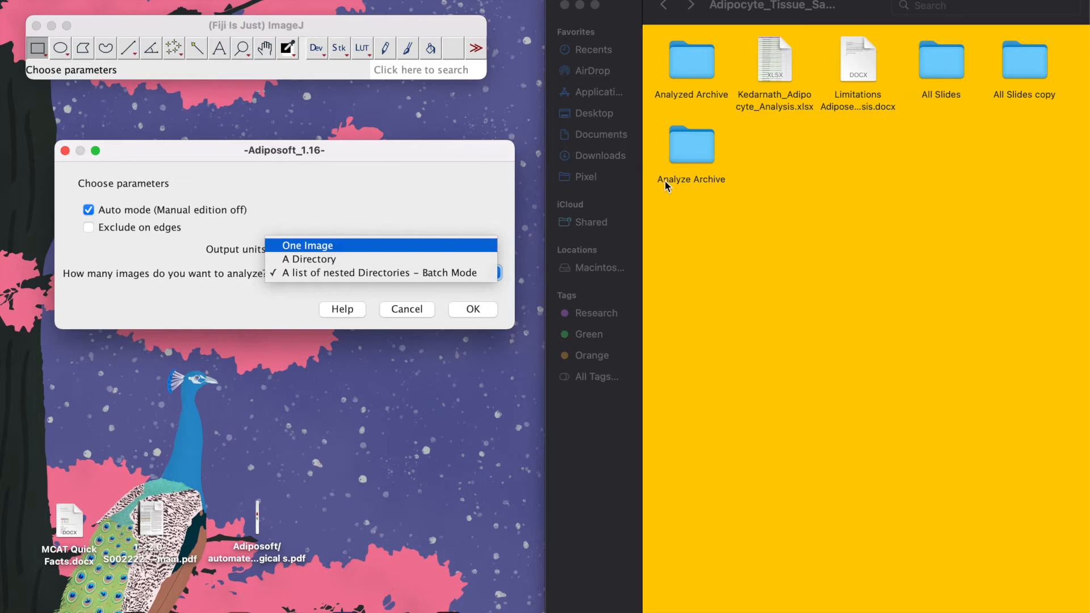
double_click(713, 149)
click(686, 72)
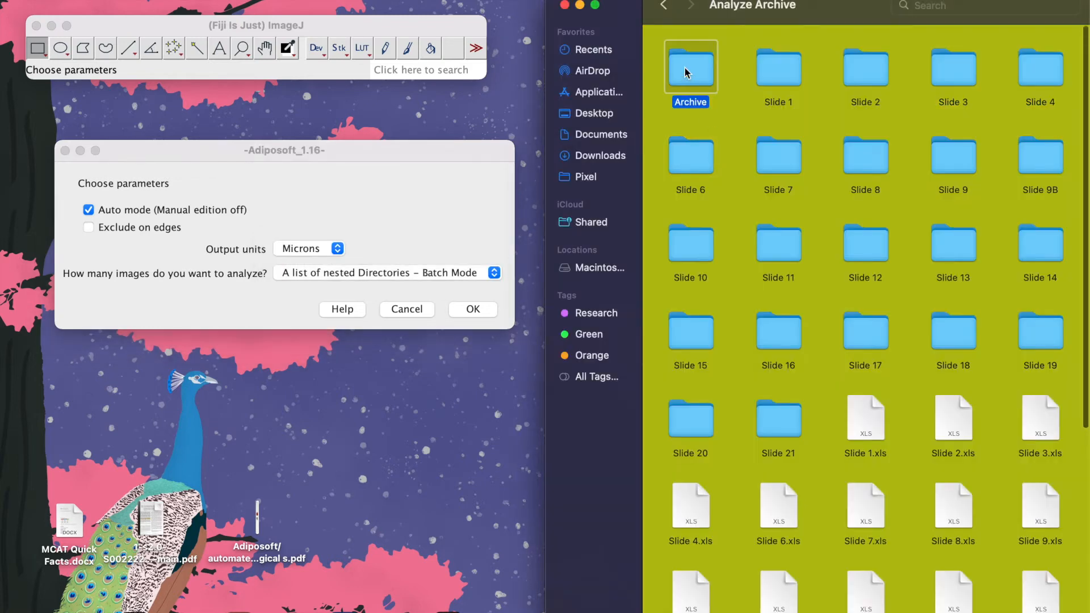
double_click(687, 72)
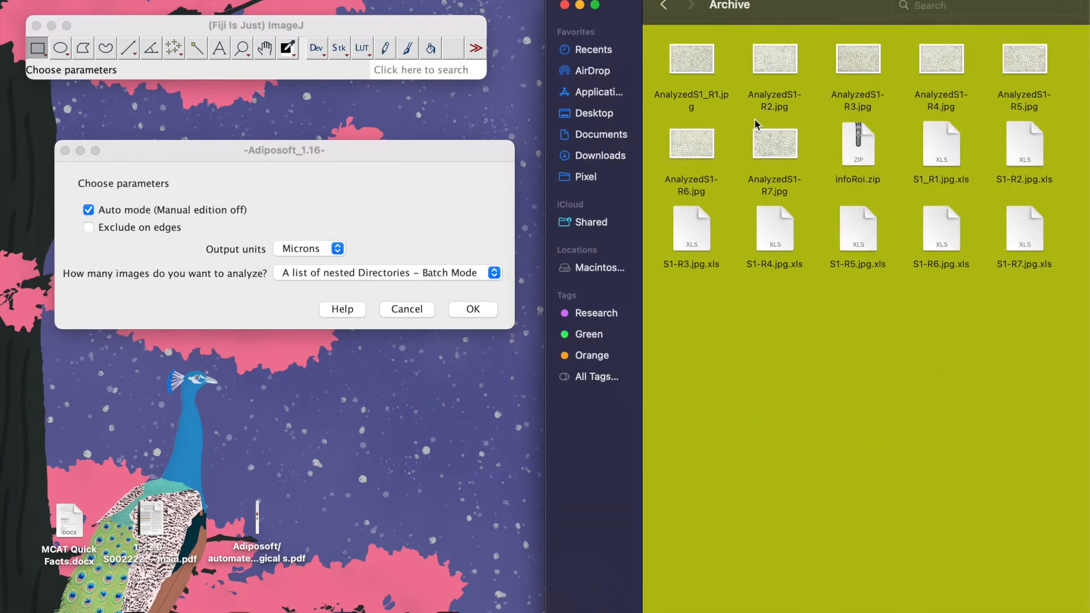
click(664, 5)
click(665, 6)
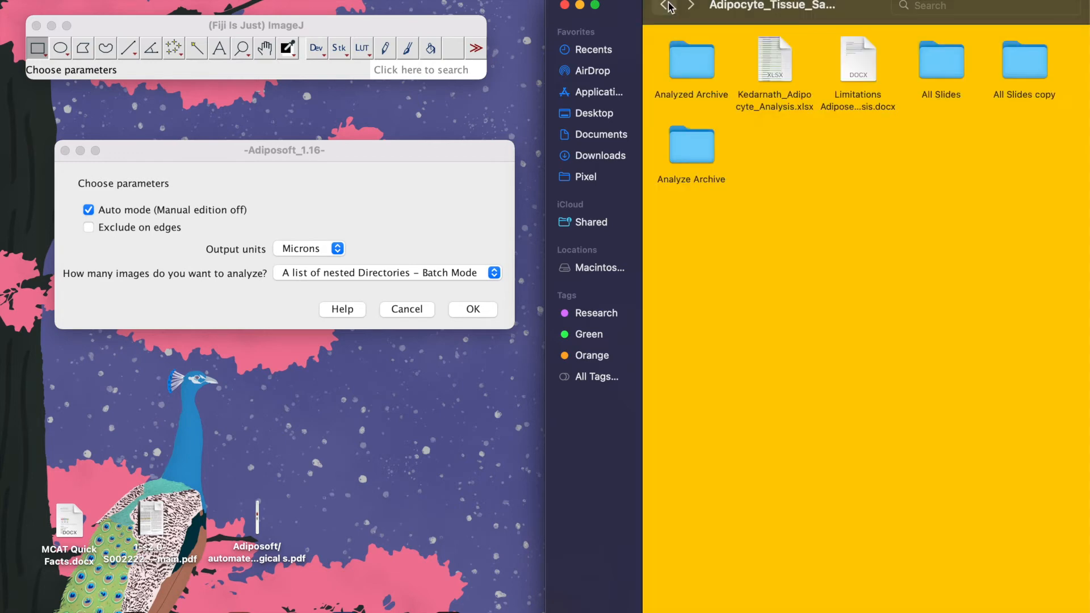
Keep Adiposoft in nested-directory batch mode, enable Exclude on edges and accept the parameters
click(326, 272)
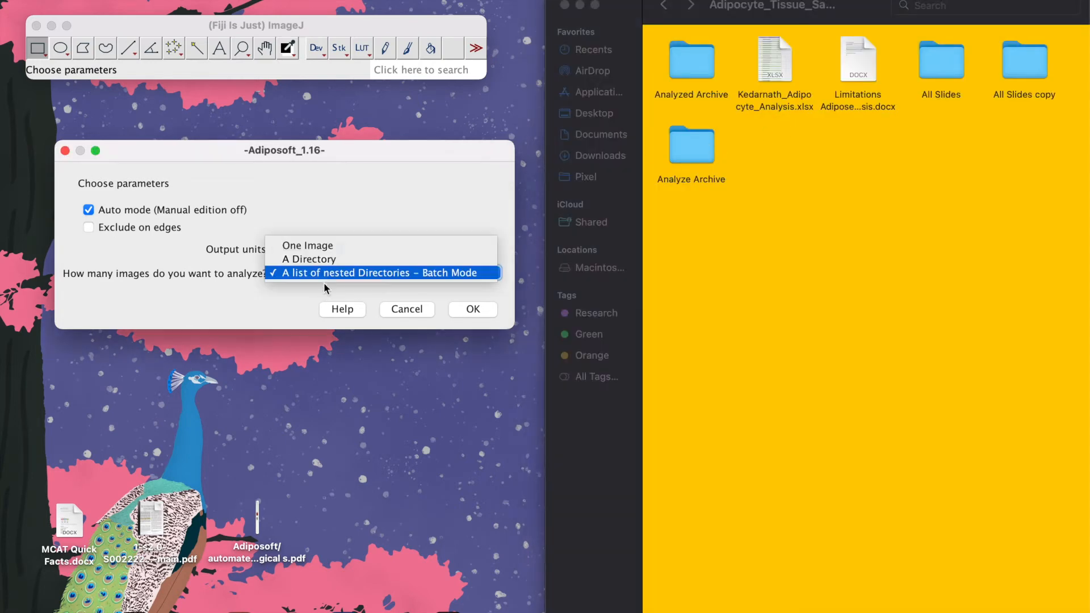
click(271, 303)
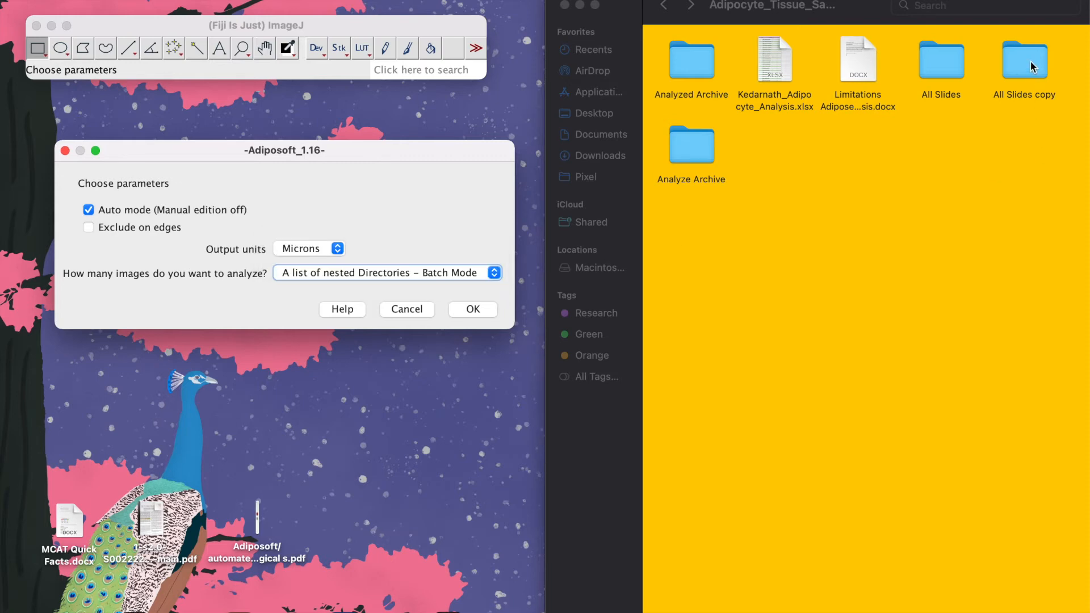
click(134, 229)
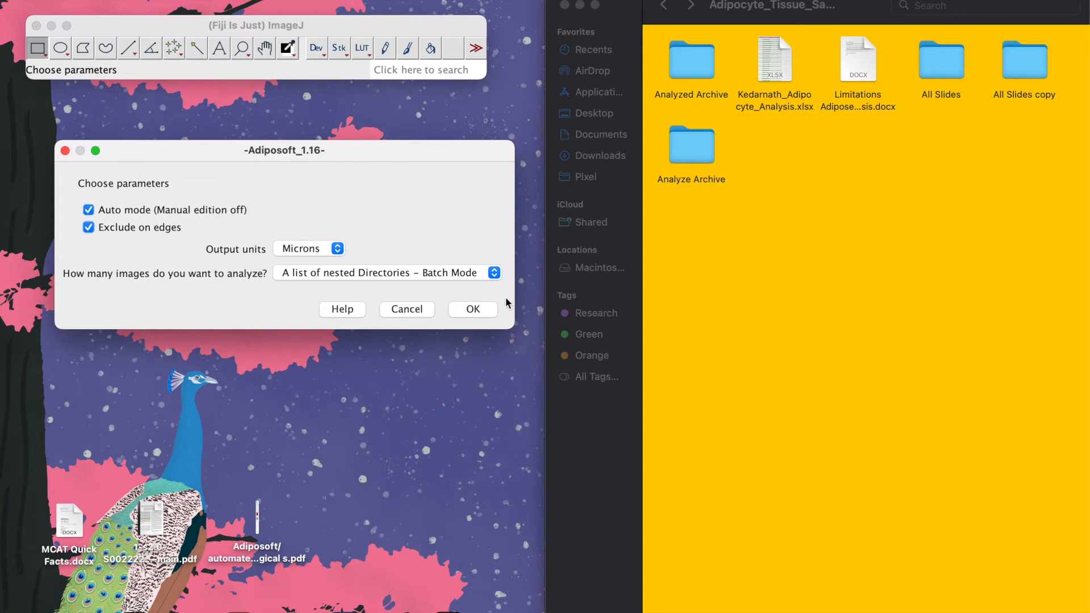
click(473, 310)
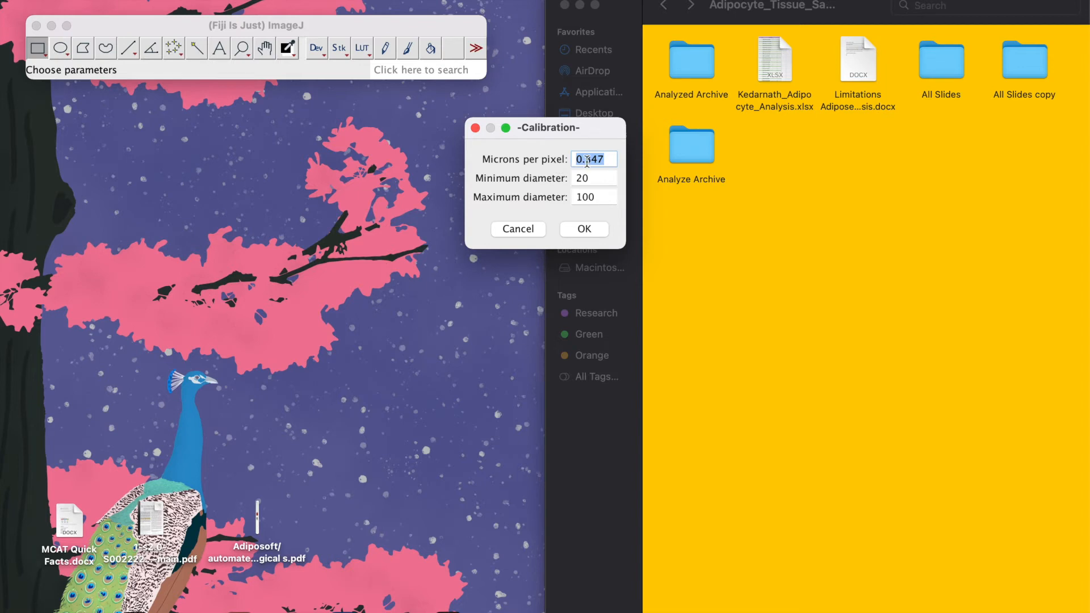
Calibrate the analysis with 1 micron per pixel, a minimum diameter of 15 and a maximum diameter of 300
text(1)
key(Tab)
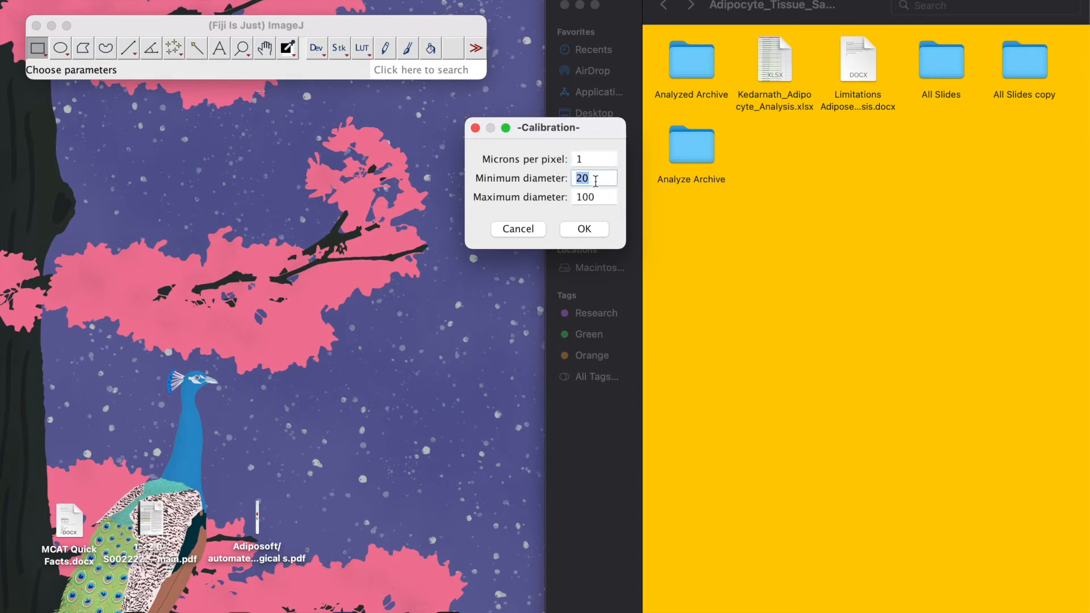
text(15)
key(Tab)
text(300)
key(Tab)
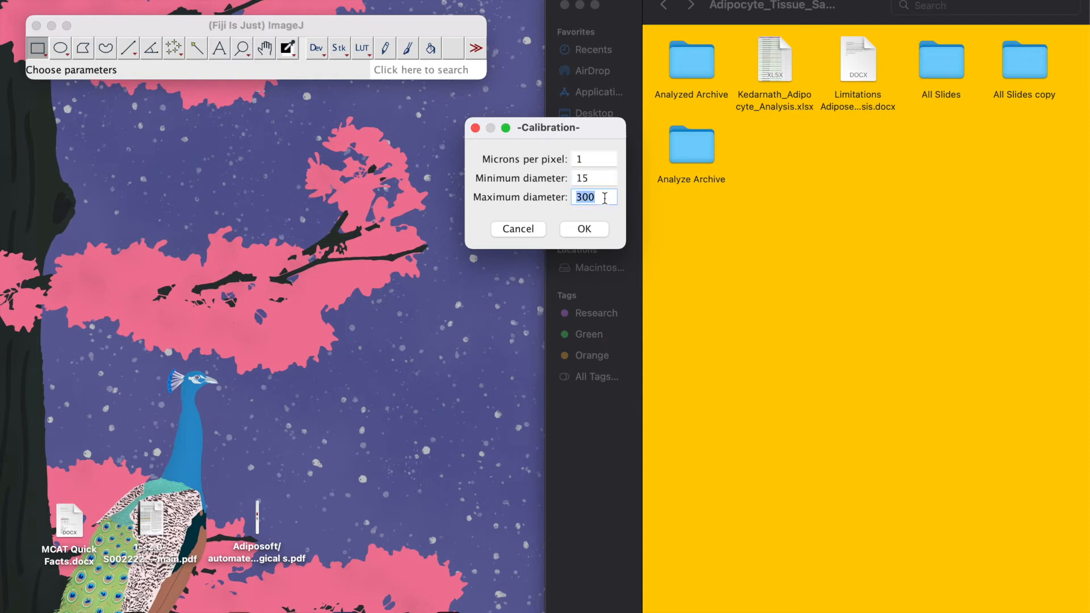
click(584, 230)
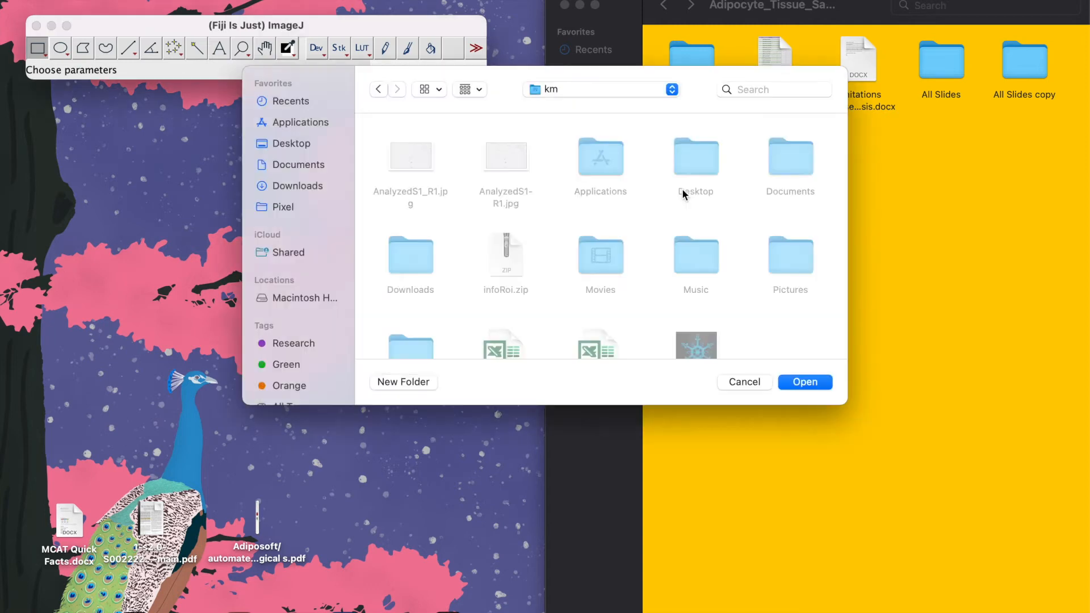
Select the All Slides copy folder in Desktop > RATS > Adipocyte_Tissue_Samples as the directory for the batch analysis
click(294, 149)
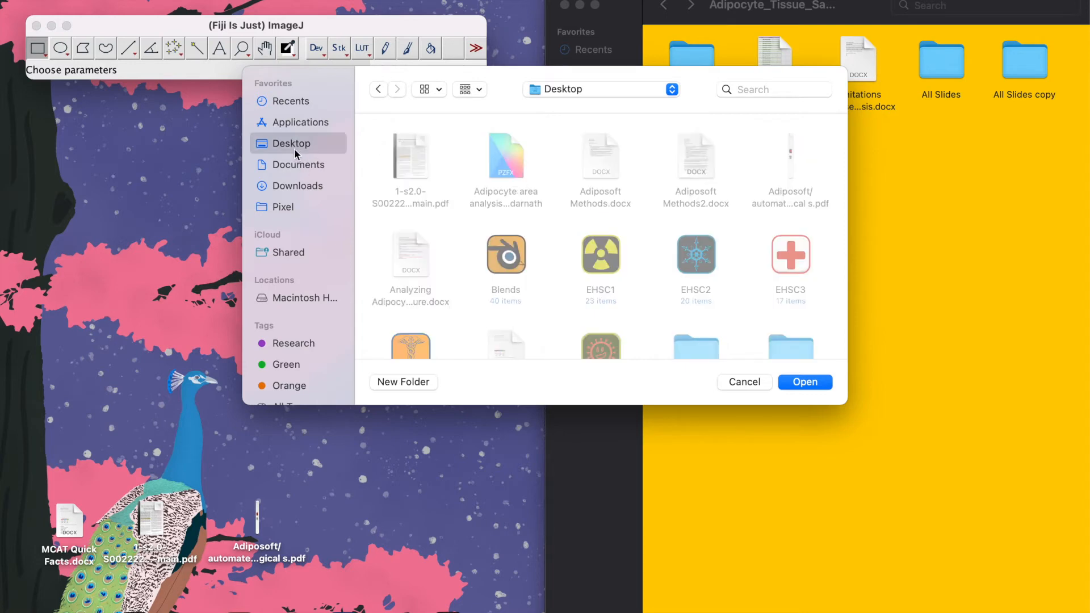
click(303, 164)
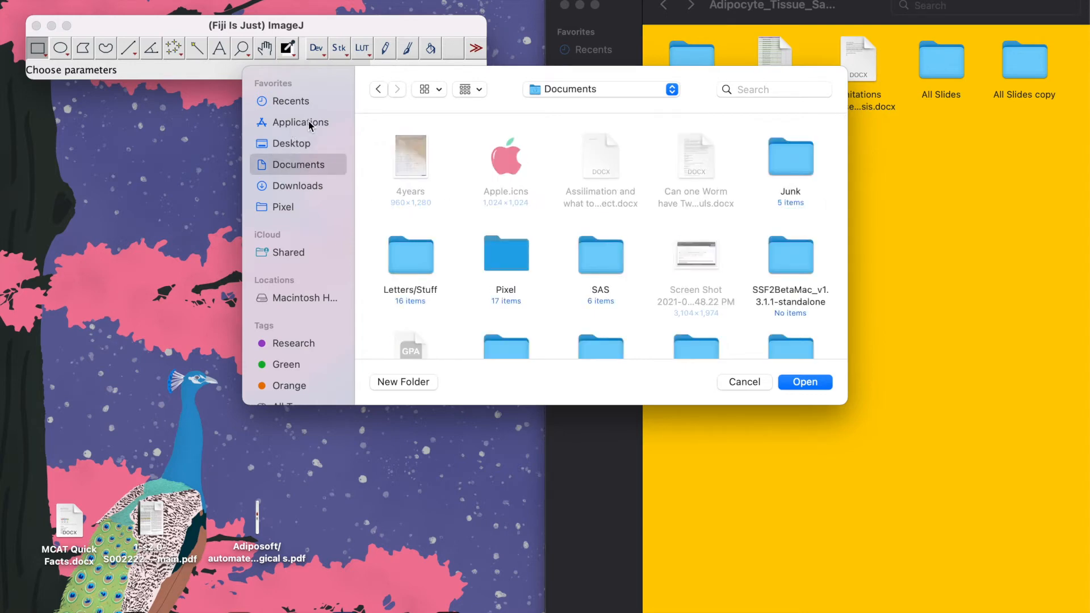
click(299, 146)
scroll(521, 240, down, 3)
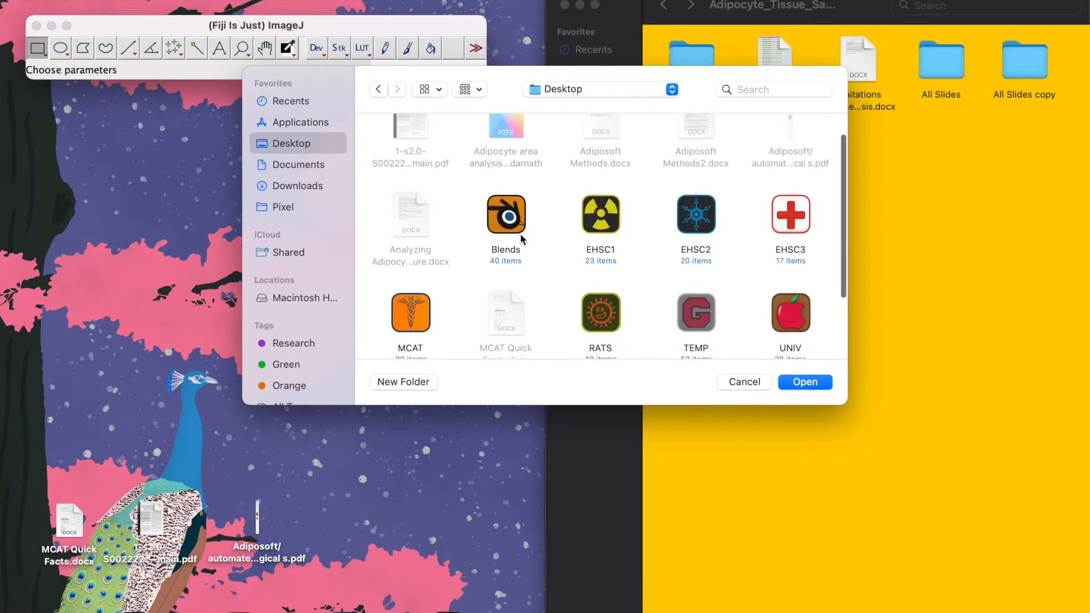
click(609, 288)
double_click(609, 287)
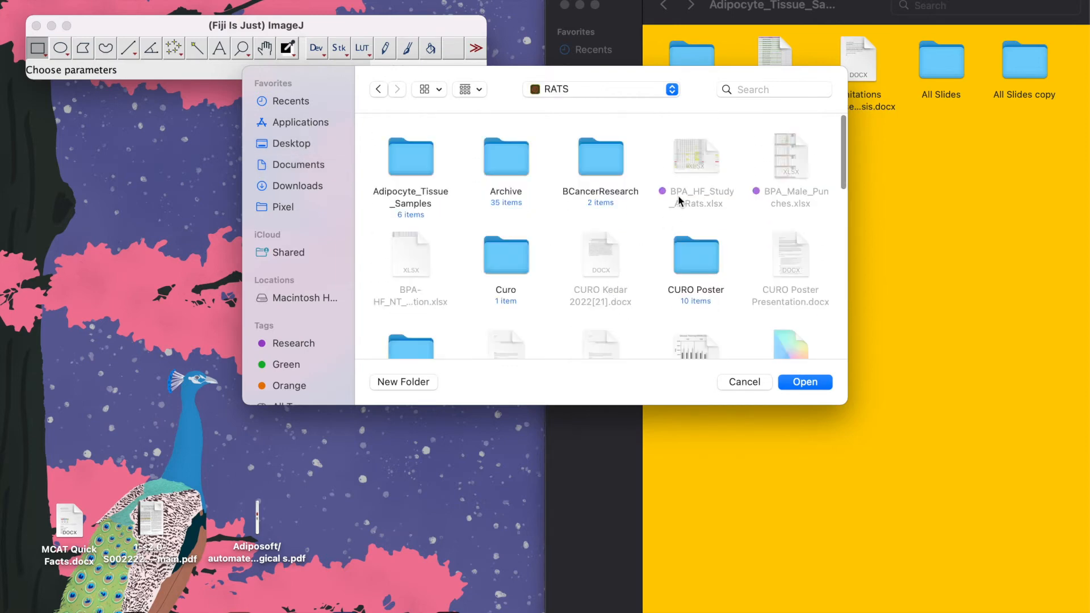
double_click(423, 152)
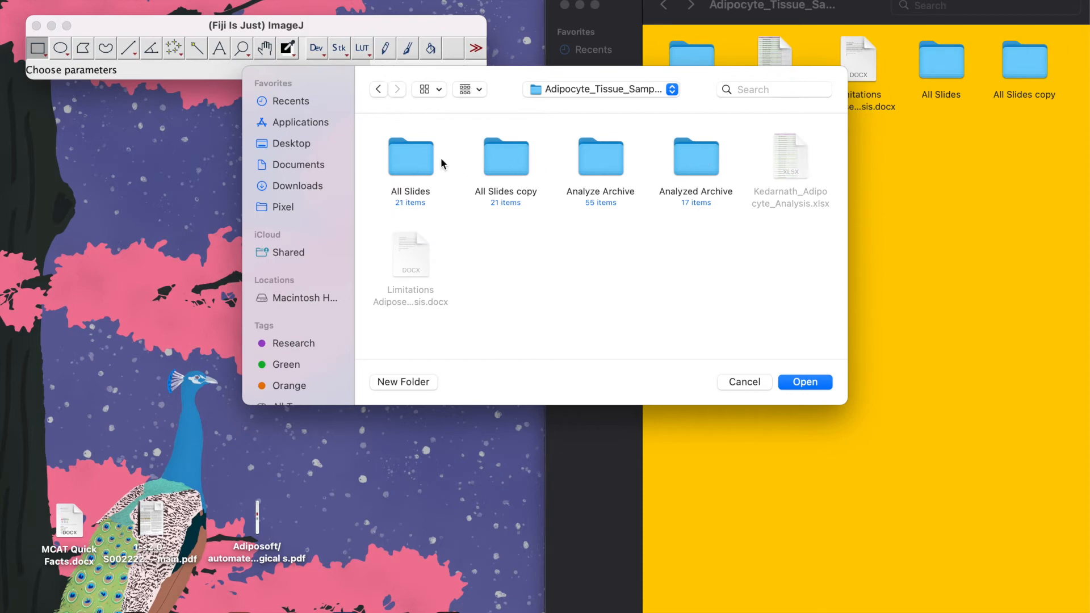
double_click(406, 156)
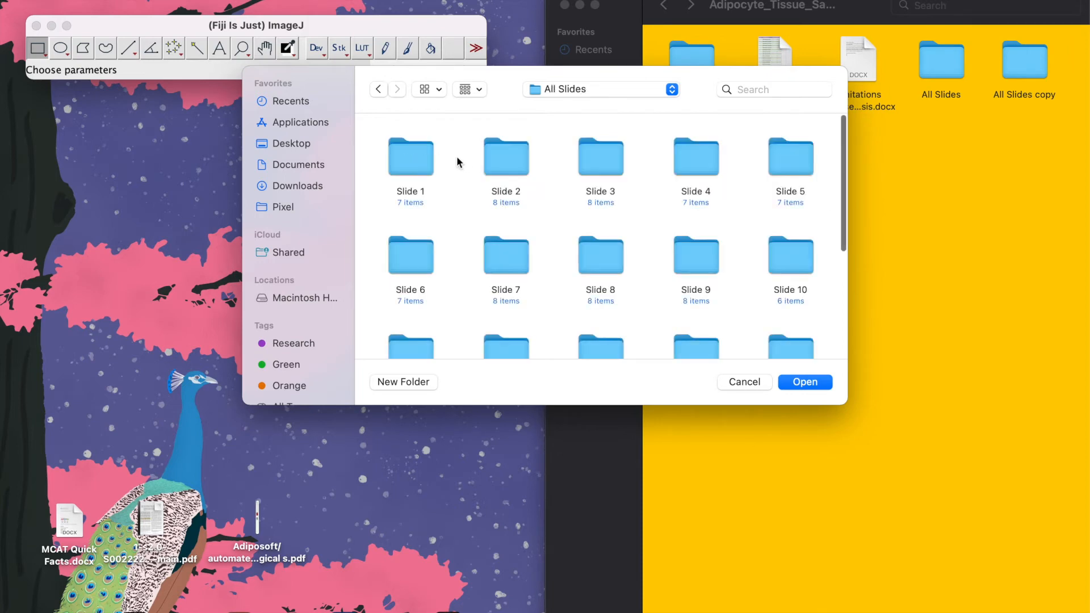
click(378, 89)
click(516, 164)
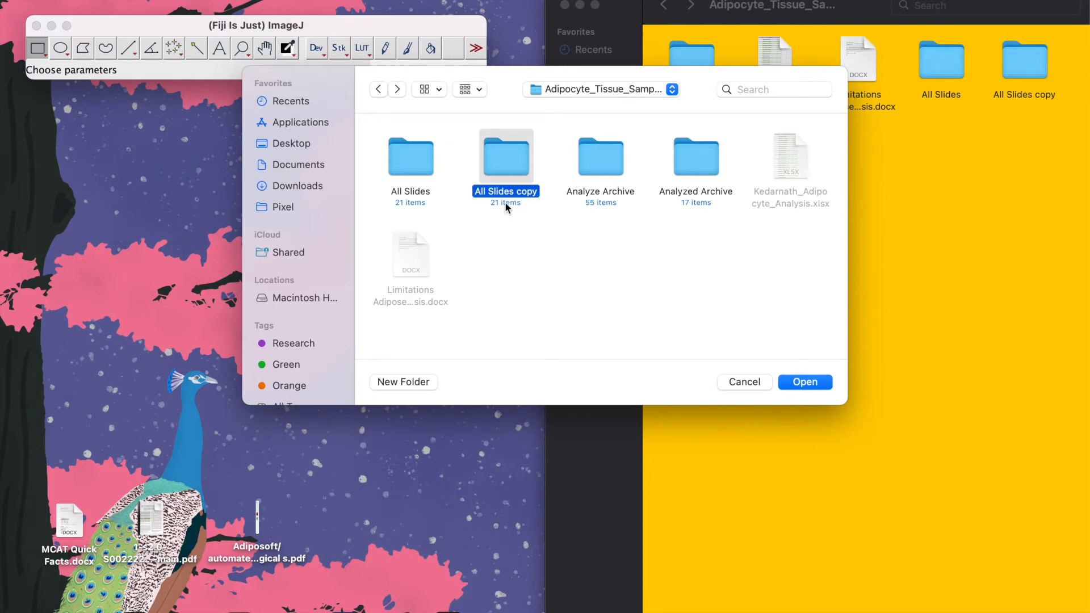
Move the folder chooser aside and check the slide subfolders of All Slides copy in Finder, returning to the sample folder
drag(747, 67, 497, 94)
click(1017, 54)
double_click(1017, 54)
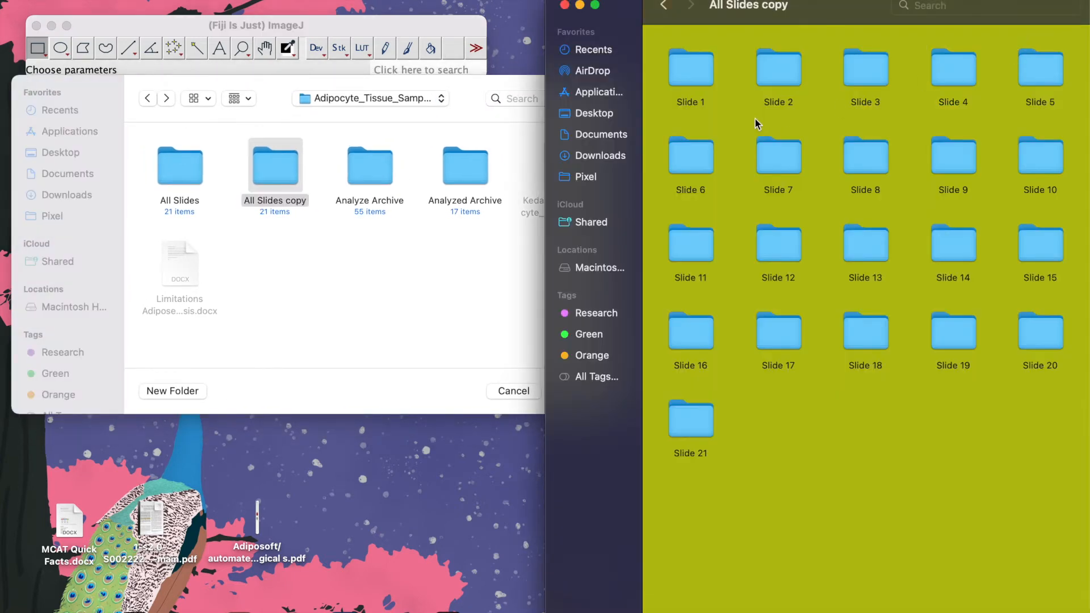
double_click(693, 79)
click(665, 8)
click(664, 8)
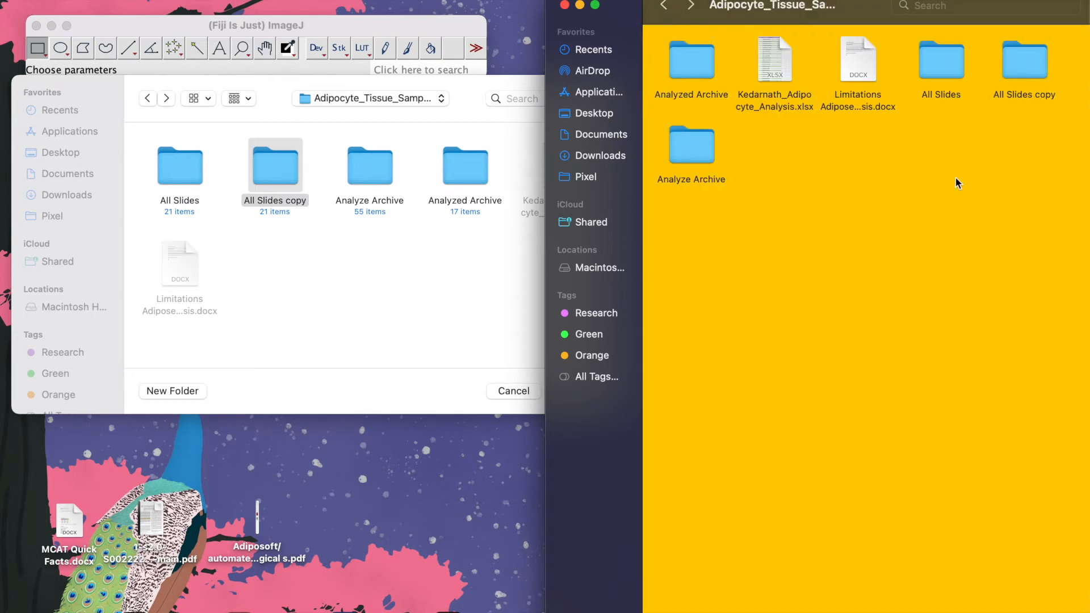
Create a folder named Example in Adipocyte_Tissue_Samples and place it beside the Analyze Archive folder
right_click(1020, 77)
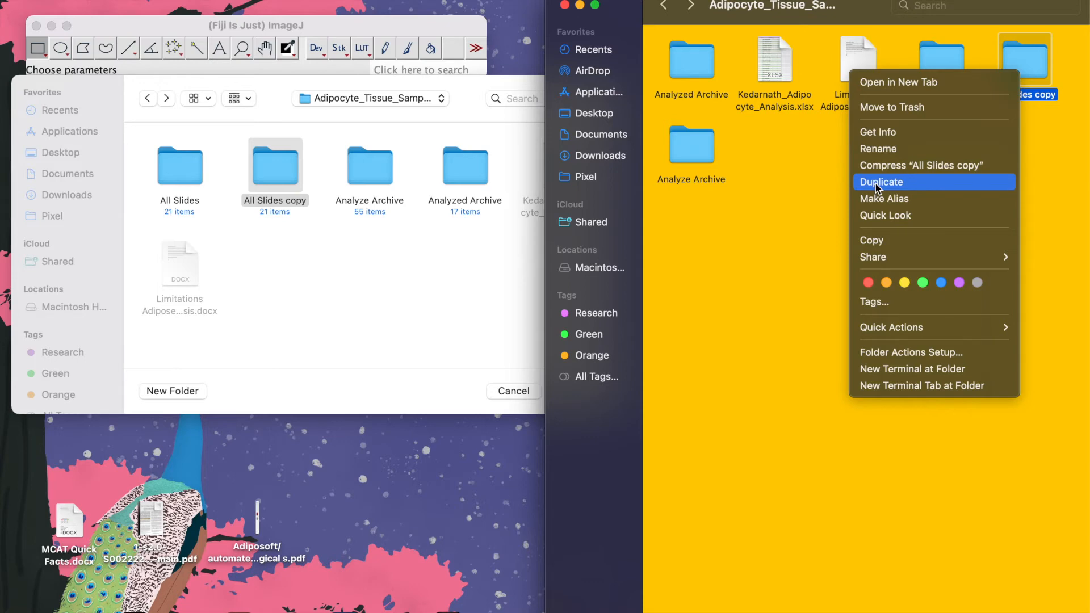
click(828, 182)
right_click(988, 111)
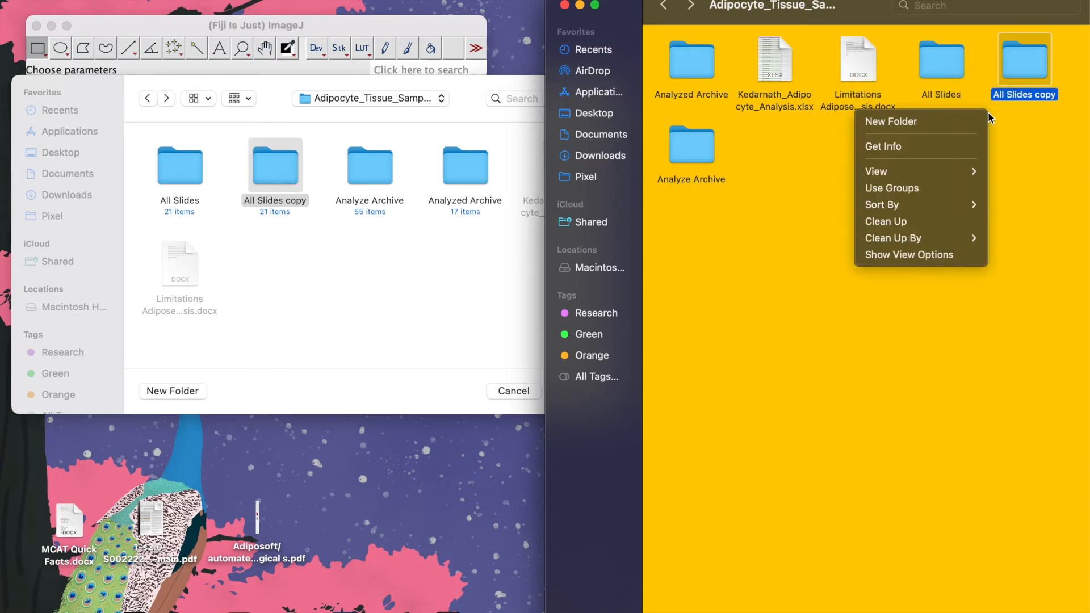
click(942, 120)
text(E)
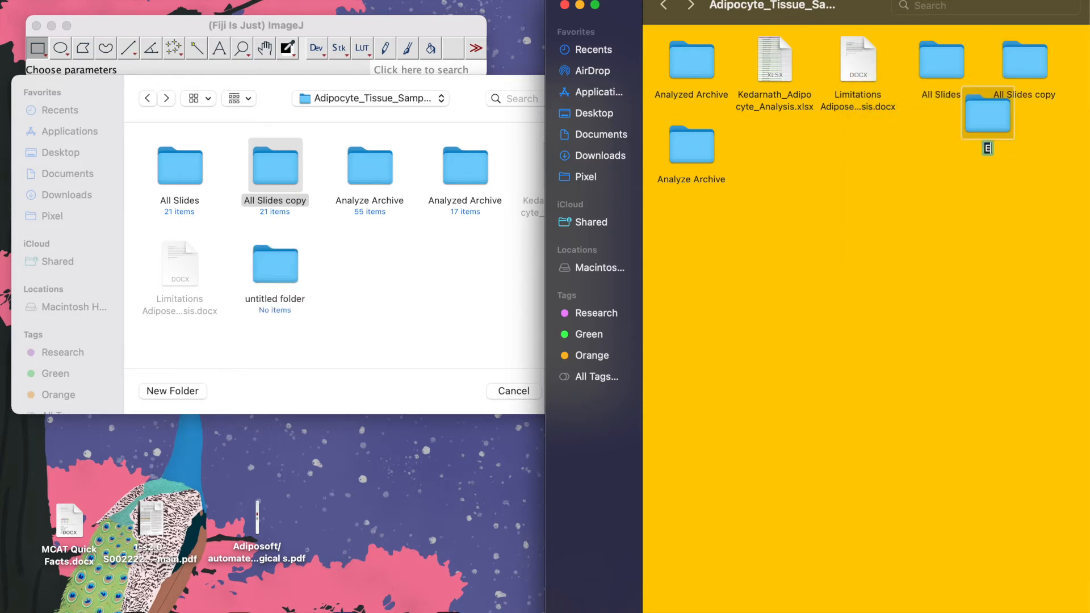
text(xample)
key(Return)
drag(994, 111, 829, 120)
Copy the Slide 1 and Slide 2 folders from All Slides copy into Example, check the copy and return to Adipocyte_Tissue_Samples
click(1024, 62)
double_click(1024, 62)
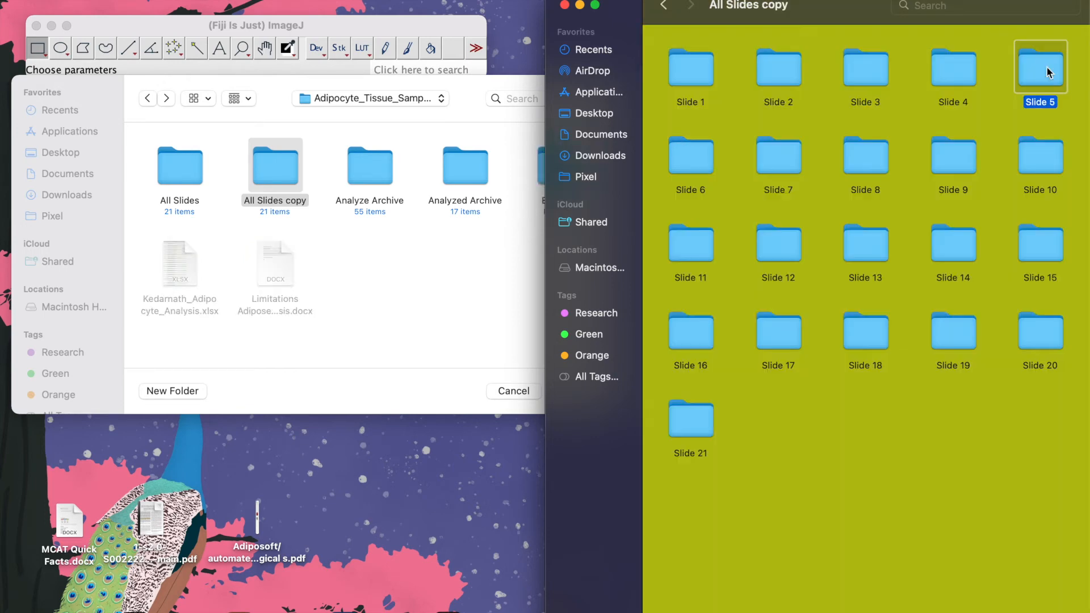
drag(654, 69, 797, 80)
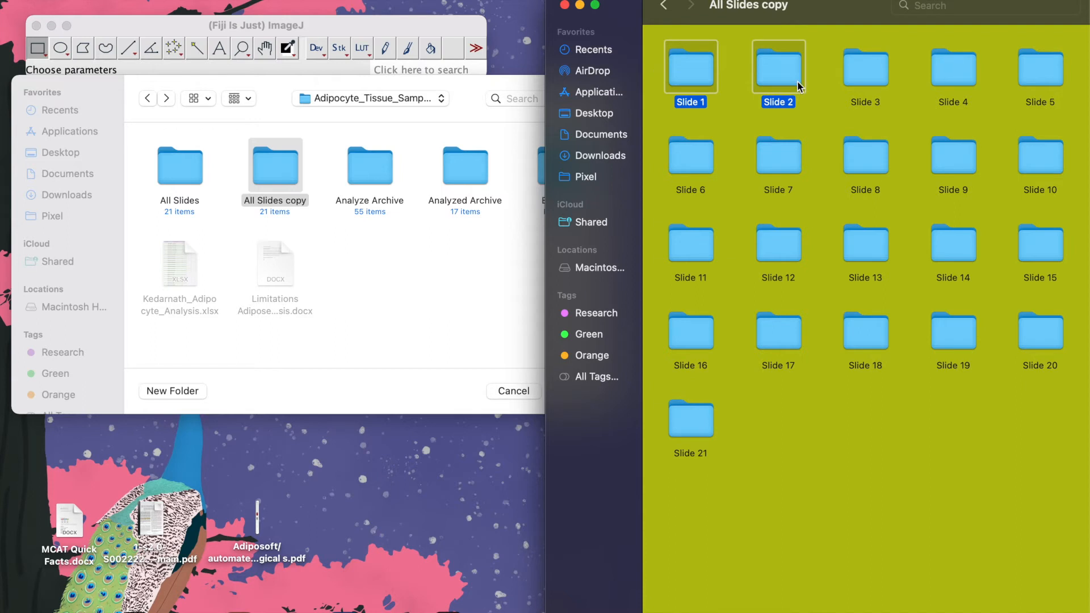
click(668, 5)
double_click(772, 151)
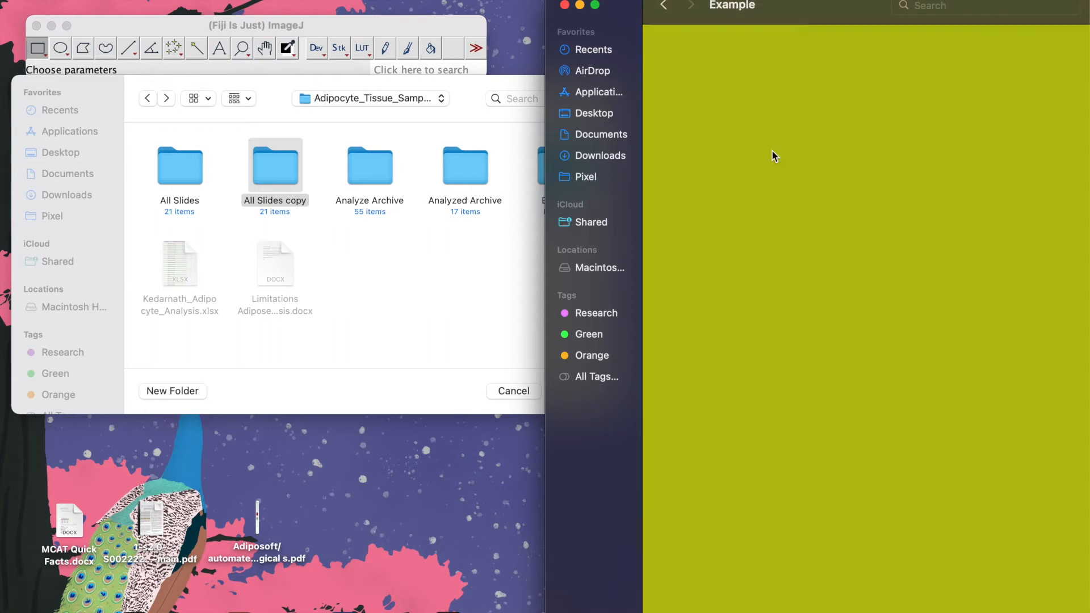
key(super+v)
double_click(693, 61)
click(664, 7)
click(664, 7)
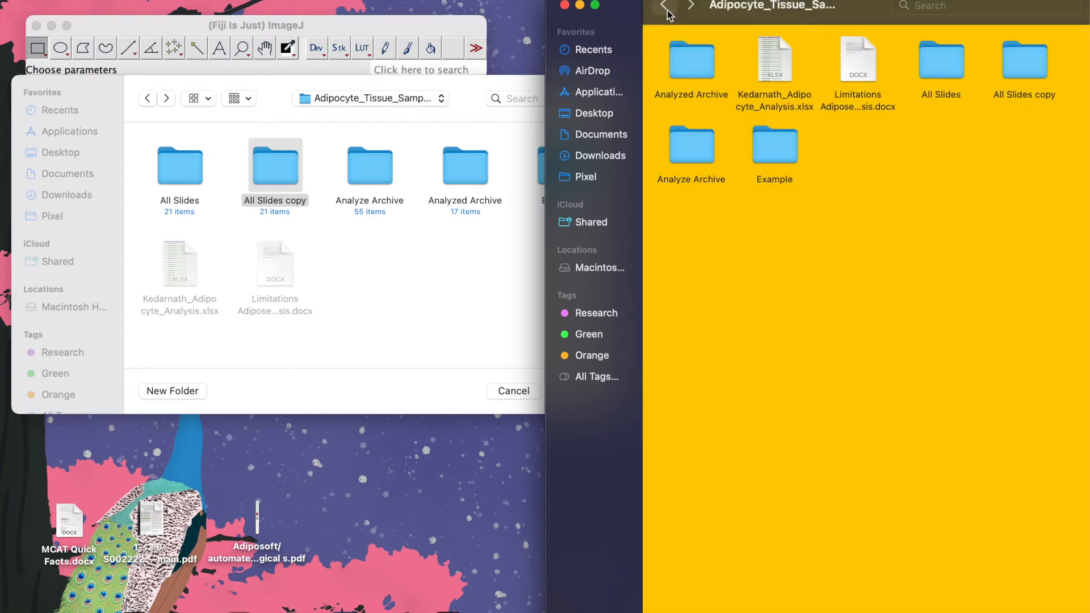
Choose the Example folder as both the image directory and the results directory, and run the batch analysis
click(419, 262)
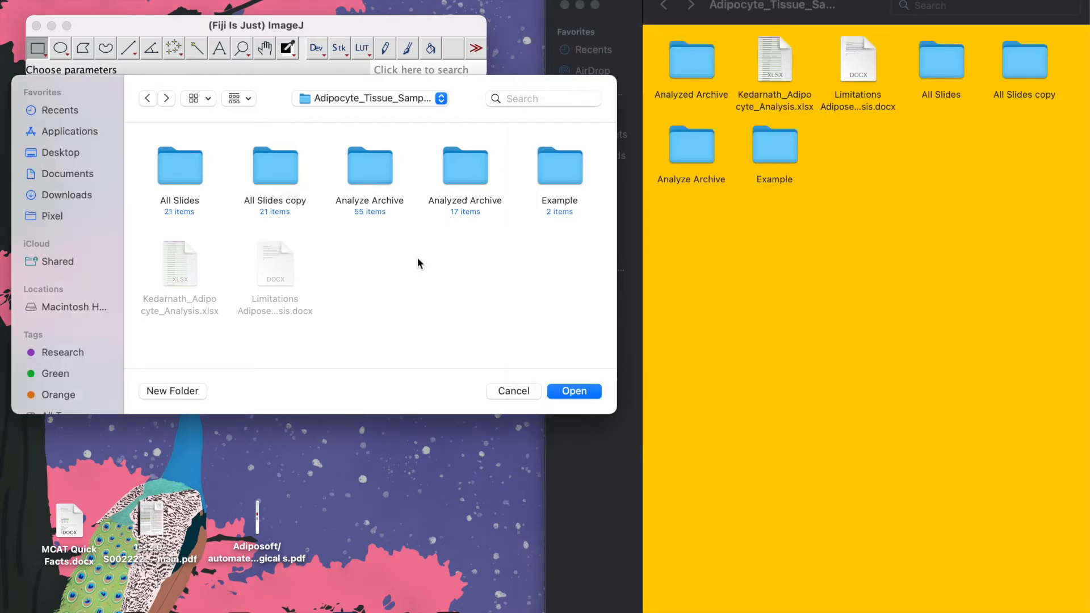
click(560, 165)
click(571, 391)
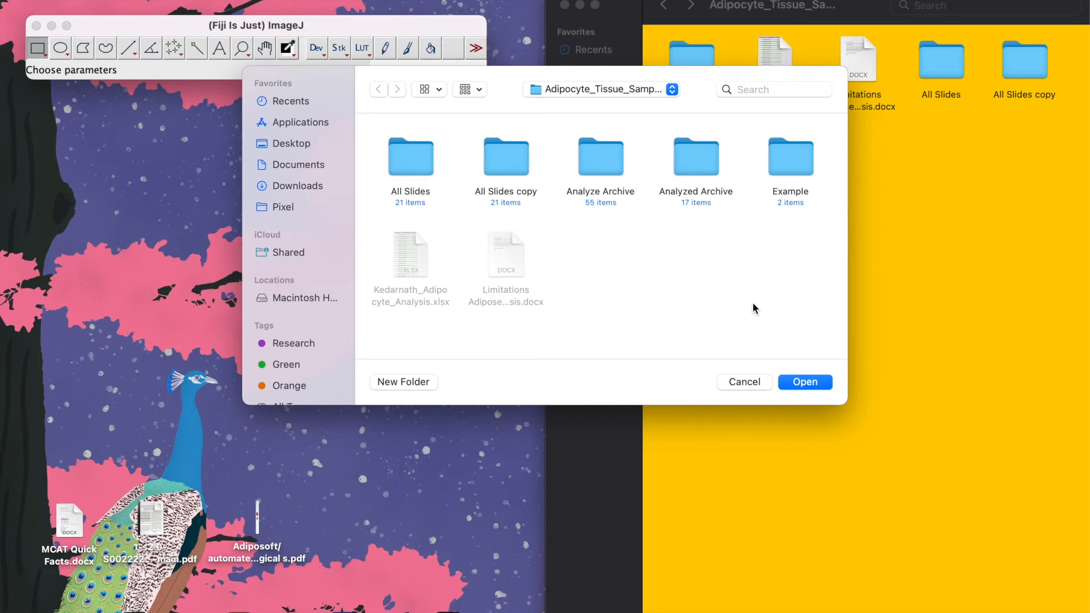
click(796, 165)
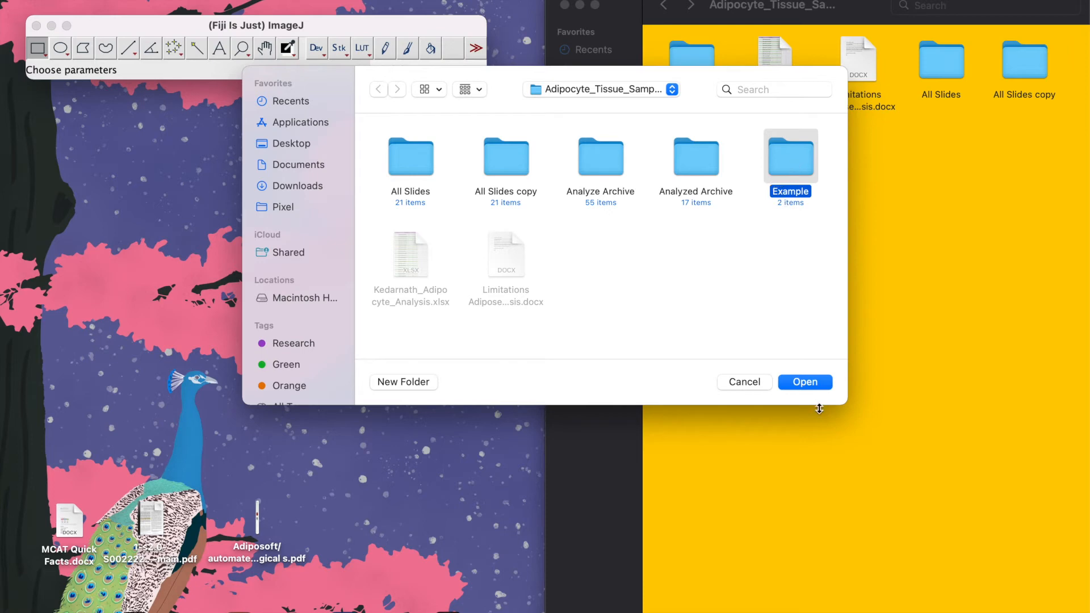
click(812, 384)
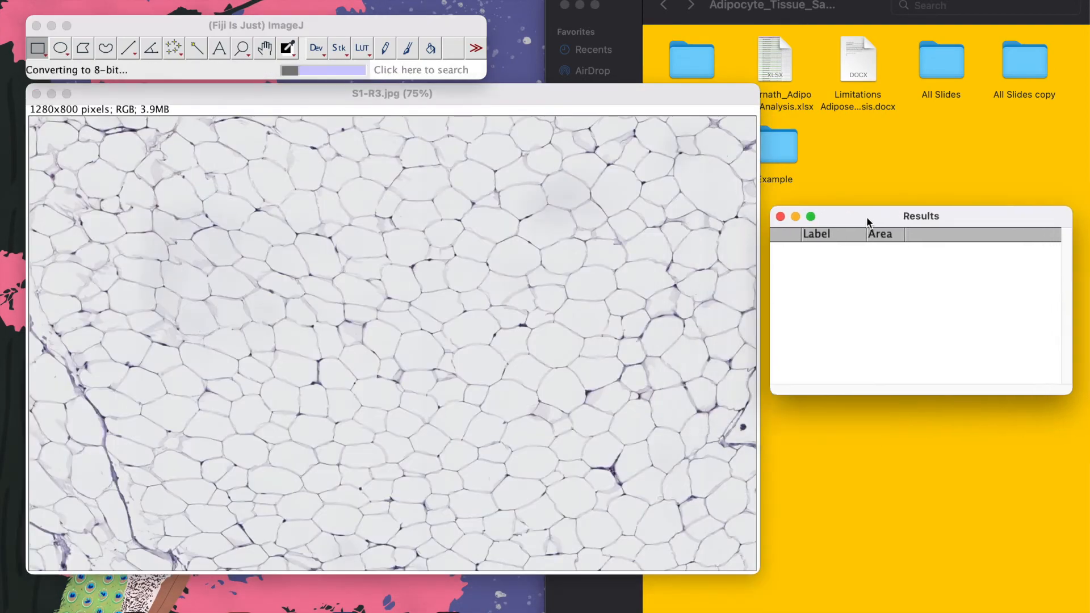
drag(866, 217, 885, 208)
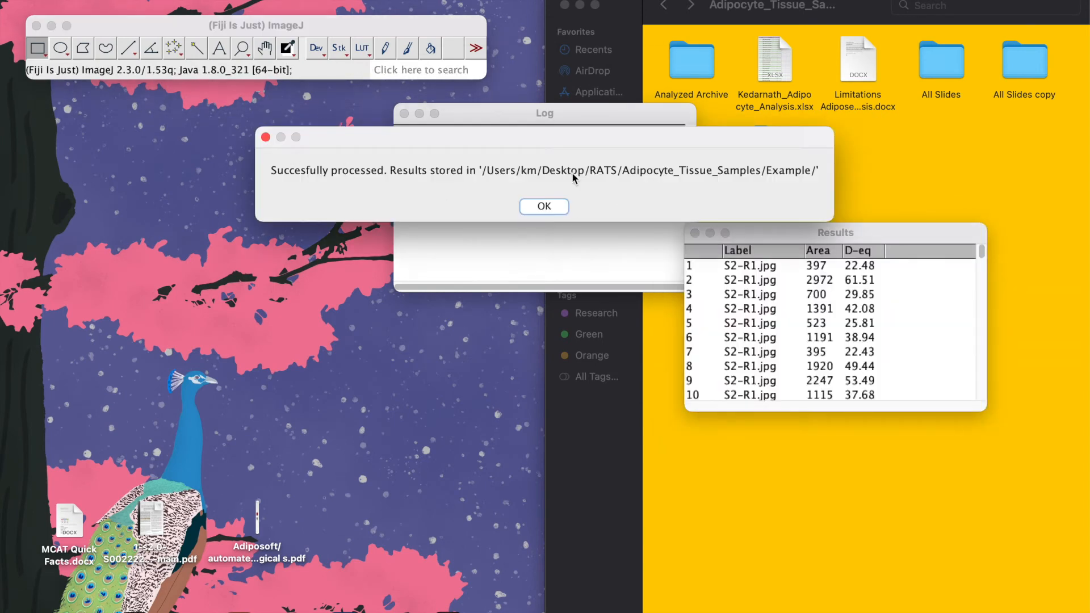
Dismiss the completion message, cancel the new Adiposoft parameters dialog and close the Log and Results windows
click(555, 206)
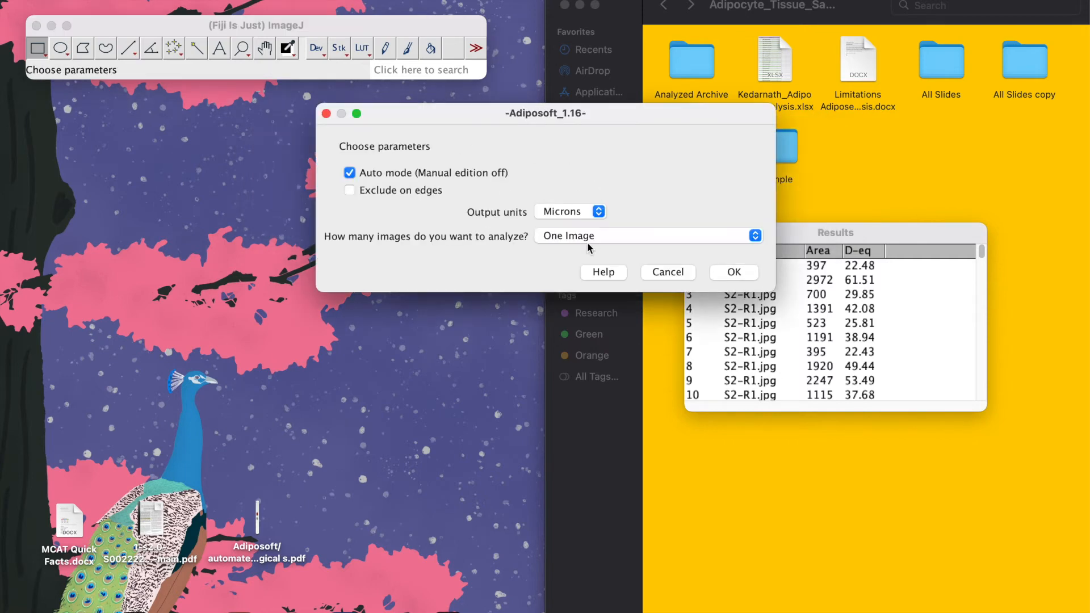
click(669, 272)
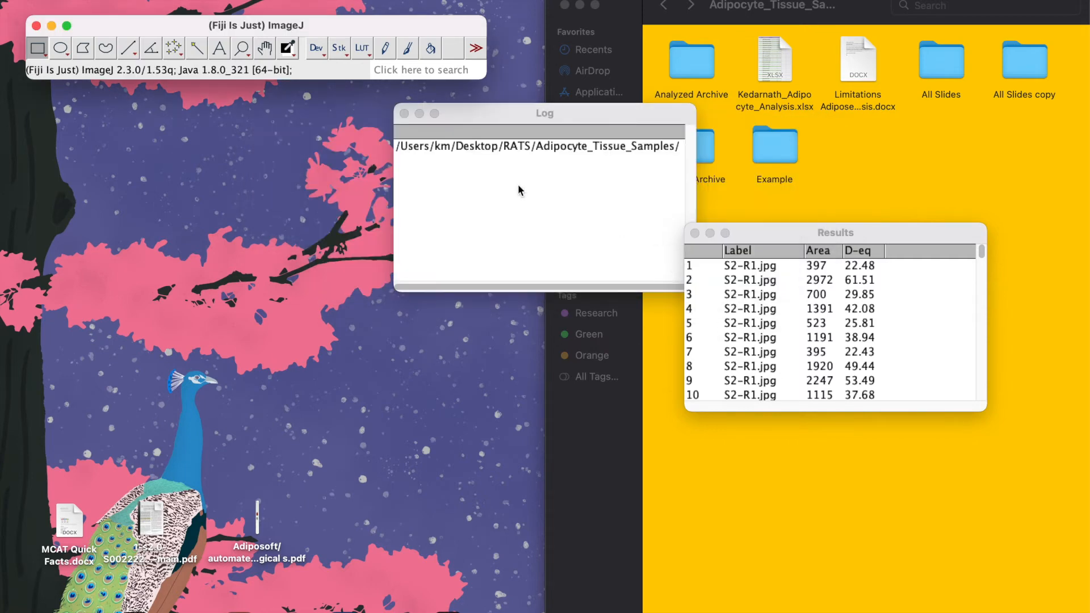
click(403, 113)
click(694, 233)
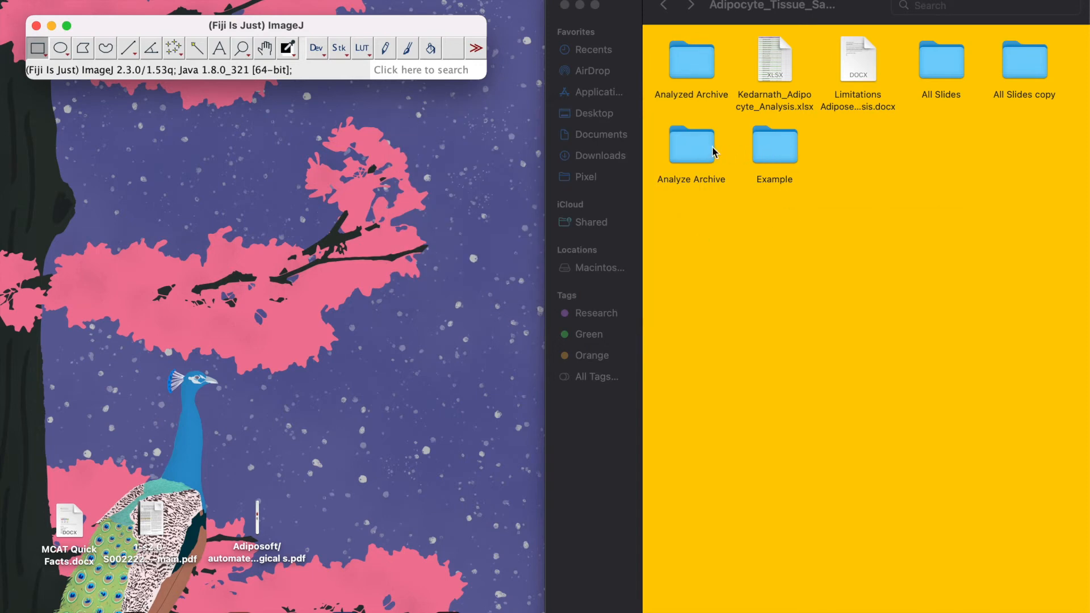
Open the Slide 1 subfolder of Example in Finder and preview its analyzed images, starting with AnalyzedS1_R1.jpg
double_click(786, 148)
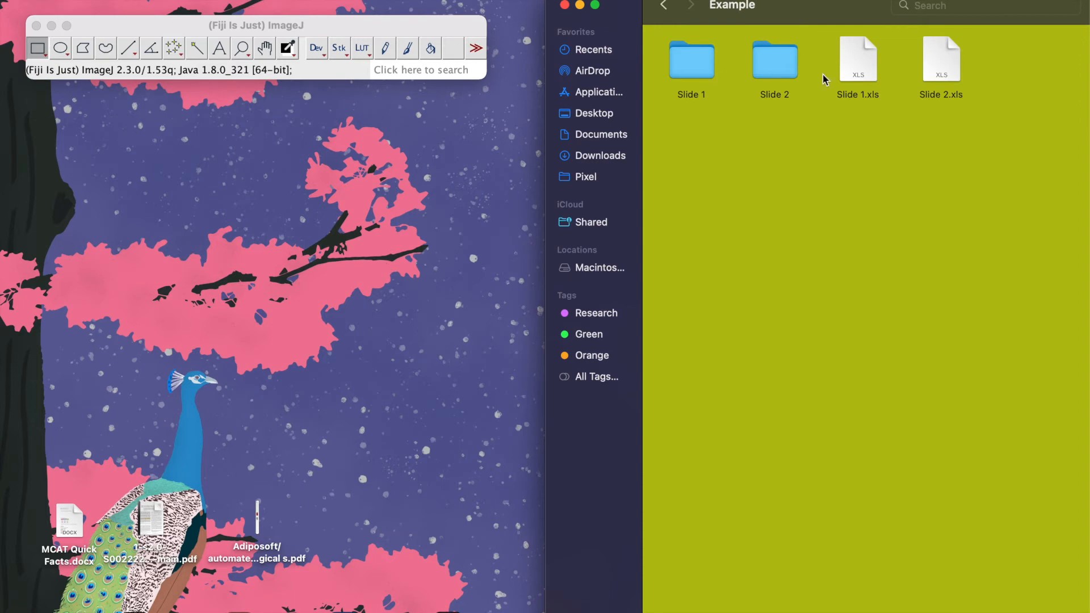
click(865, 68)
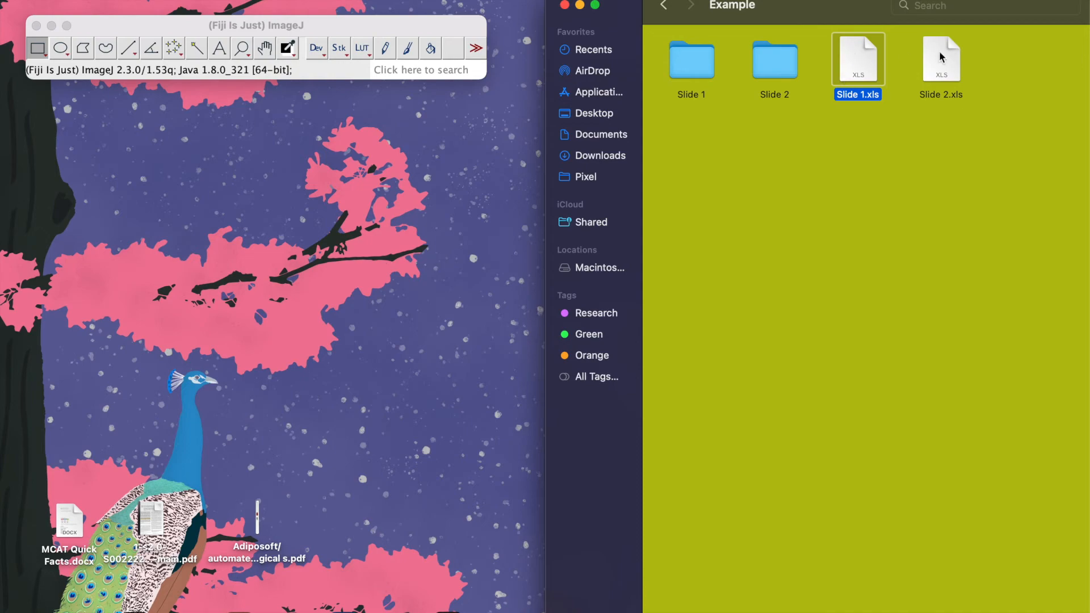
double_click(685, 61)
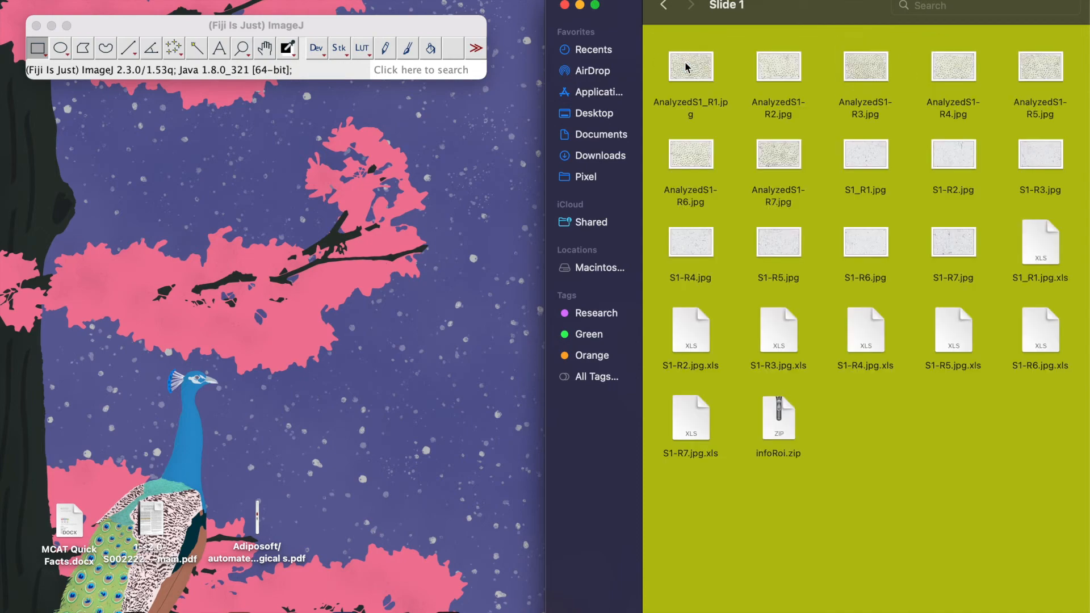
click(687, 66)
key(space)
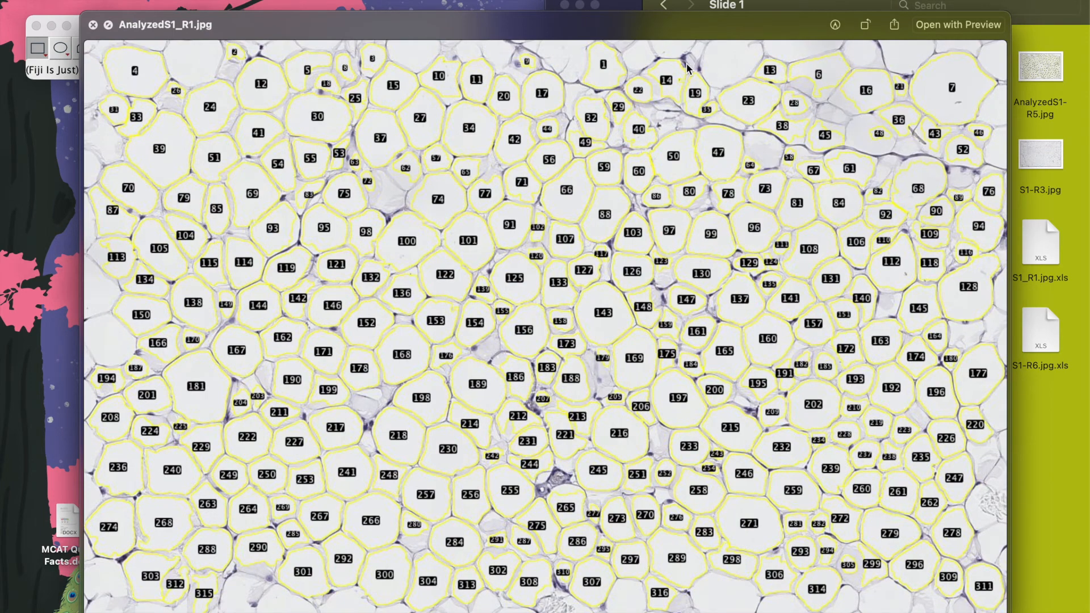
key(Right)
key(Right)
key(Right)
key(space)
Preview the original slide images in Slide 1, locate the S1_R1.jpg.xls results file and return to the Example folder
click(846, 145)
key(space)
key(Right)
key(Right)
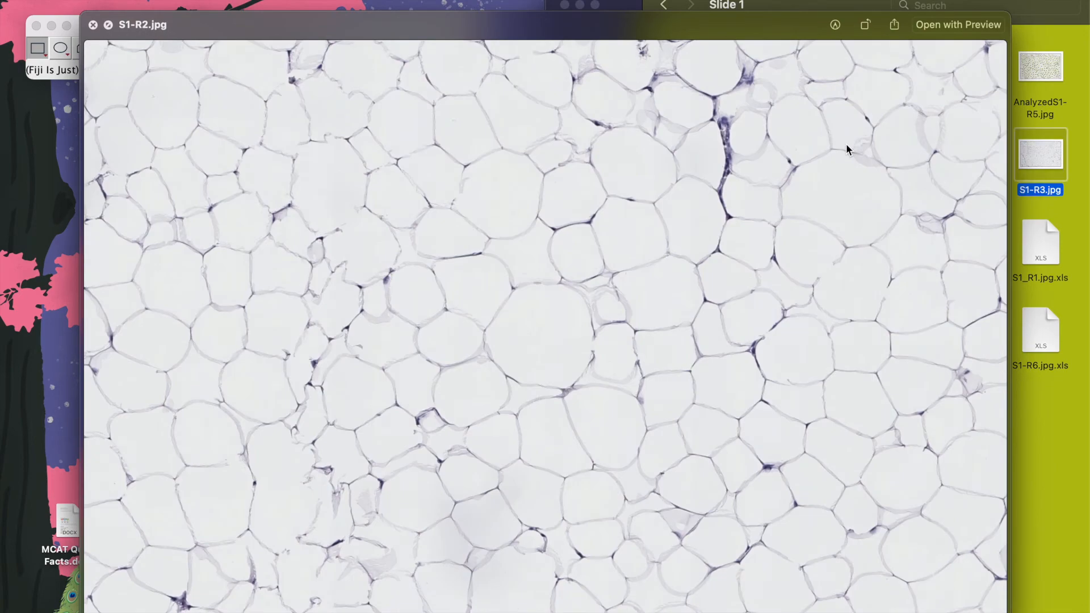
key(space)
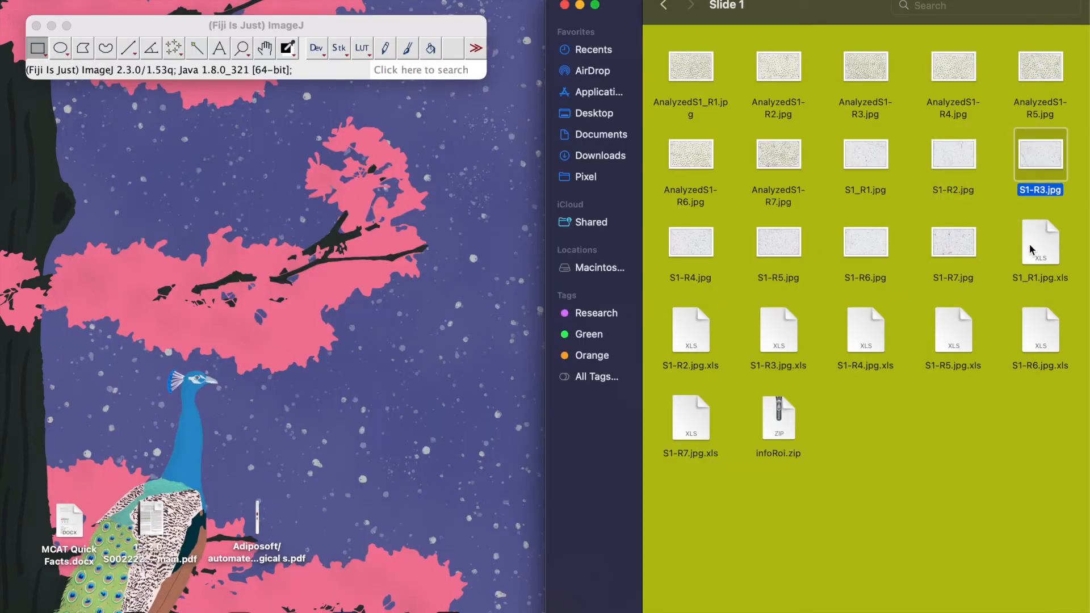
click(1031, 249)
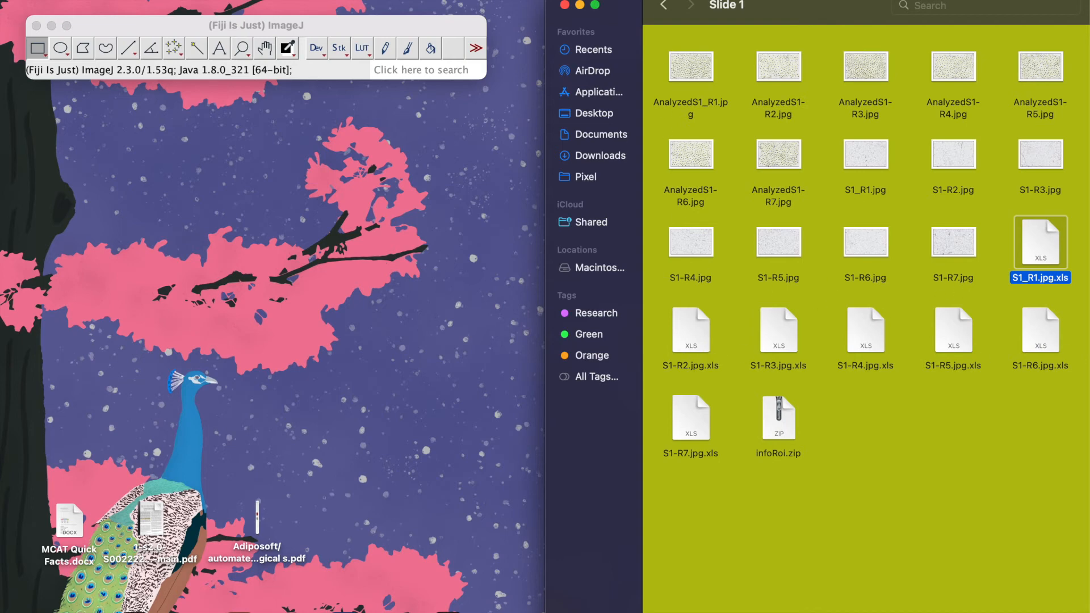
click(663, 6)
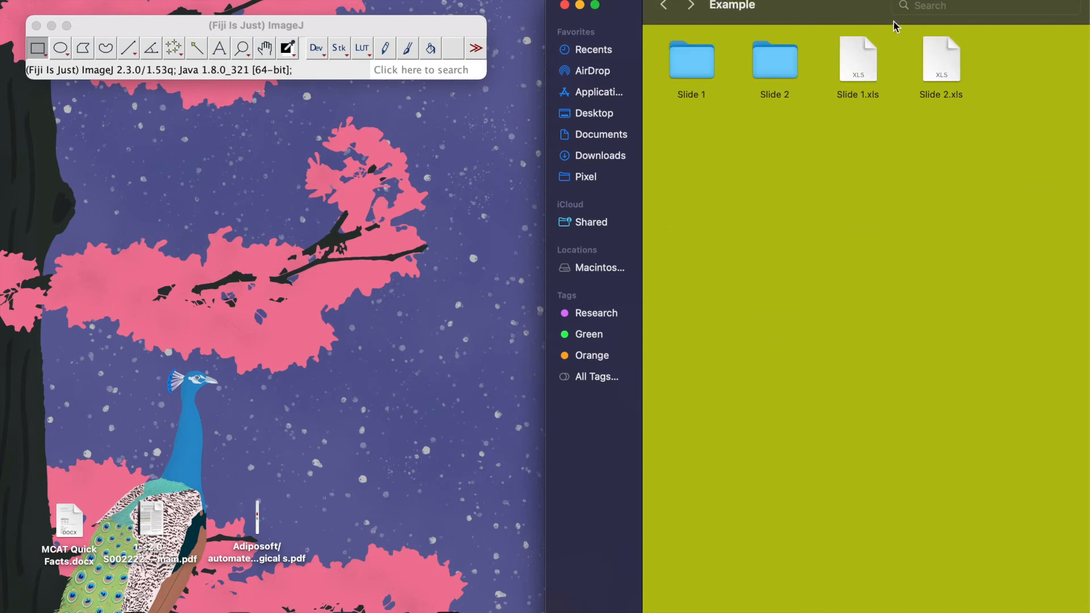
Open Slide 1.xls from the Example folder in Excel, accepting the file format mismatch alert
click(857, 65)
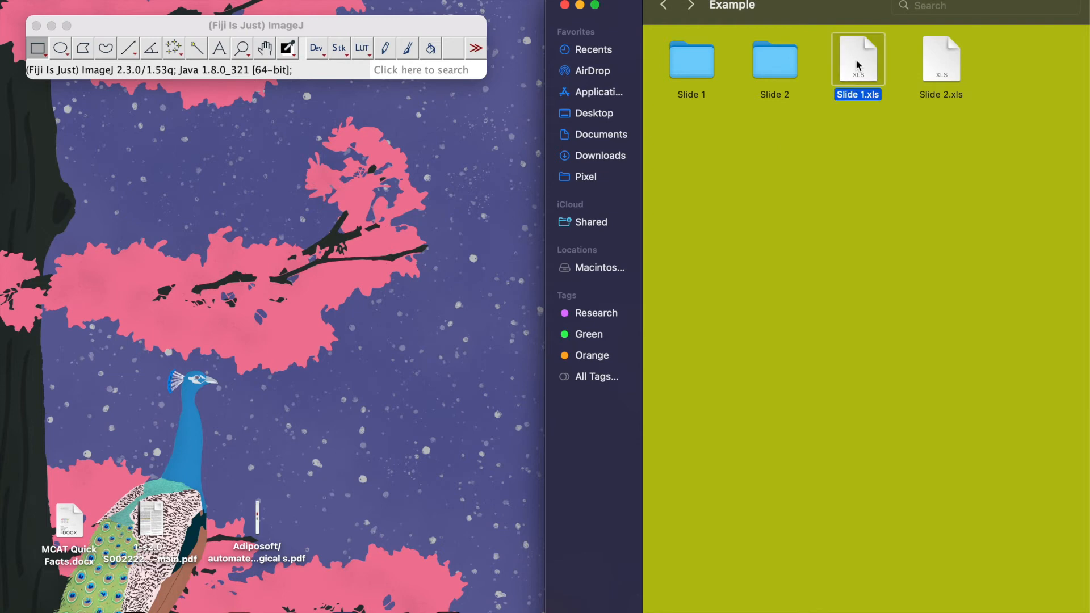
double_click(857, 62)
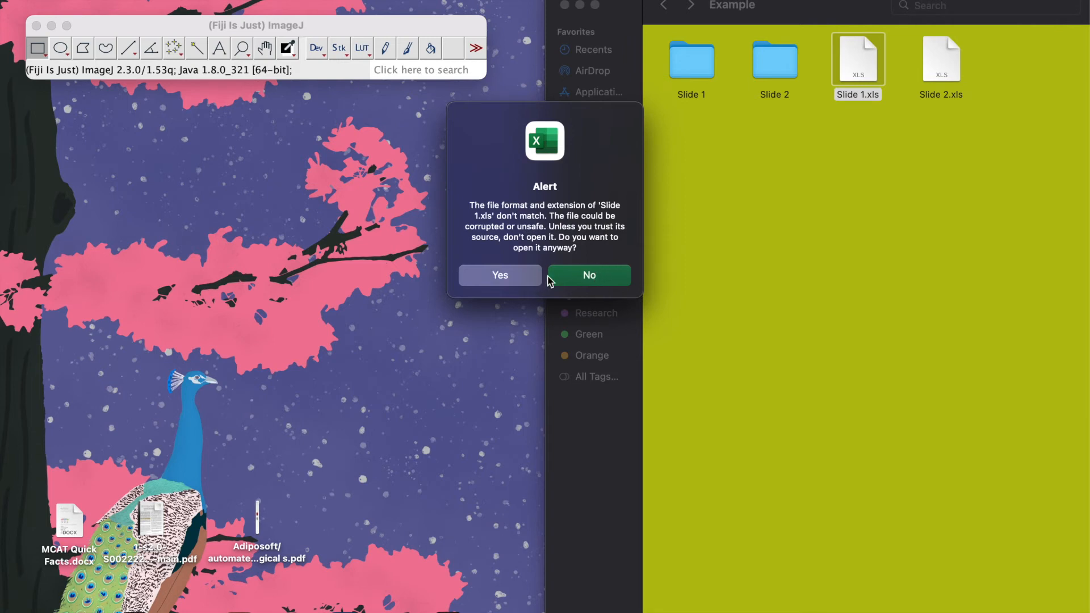
click(507, 278)
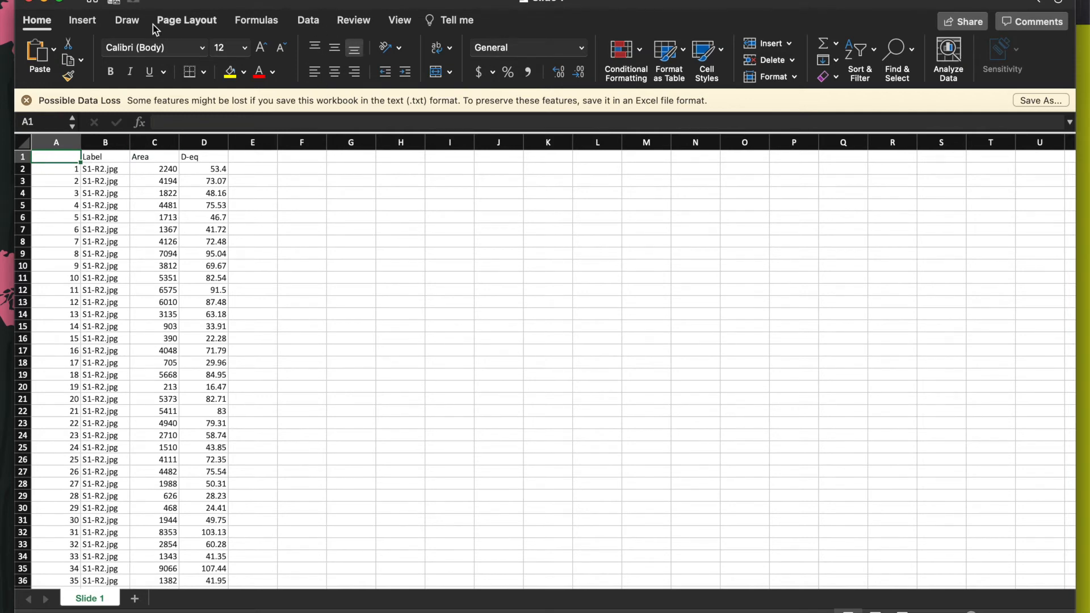
Insert a PivotTable on a new worksheet using the Slide 1 data range A1:D1738
click(84, 23)
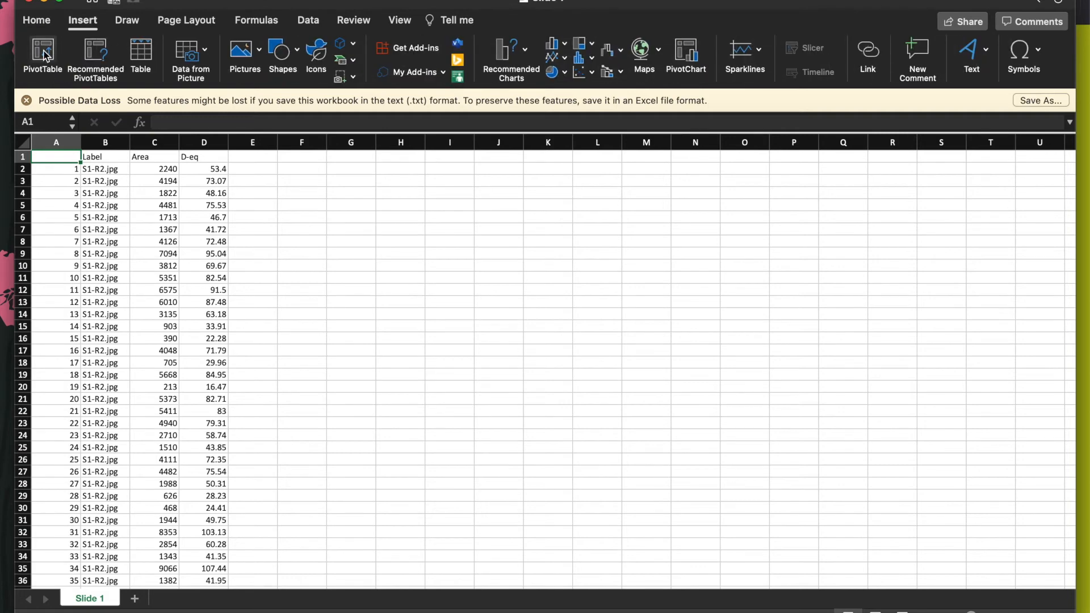
click(46, 55)
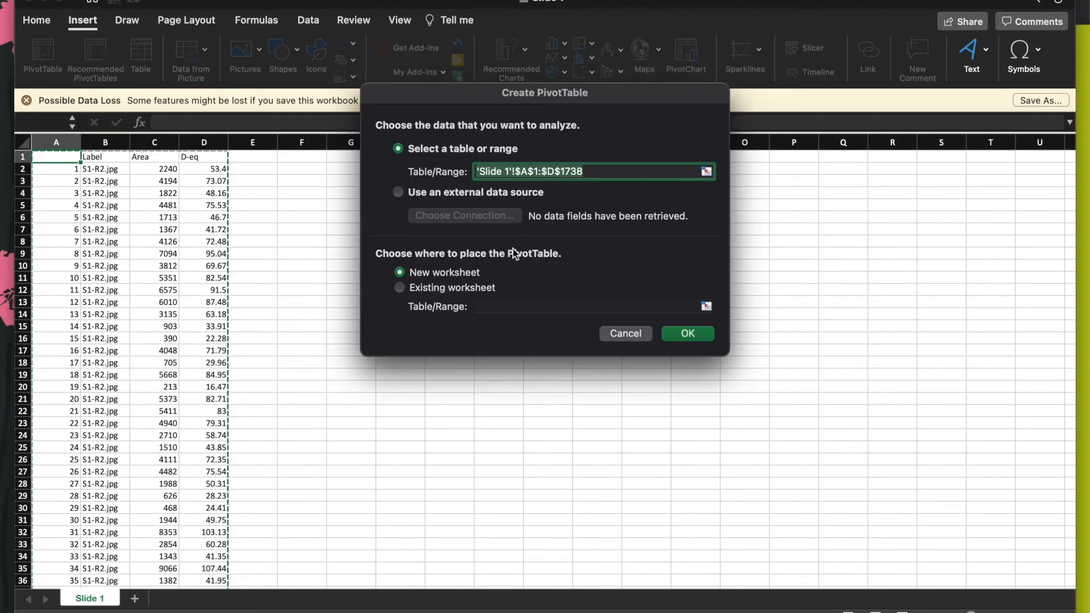
click(698, 339)
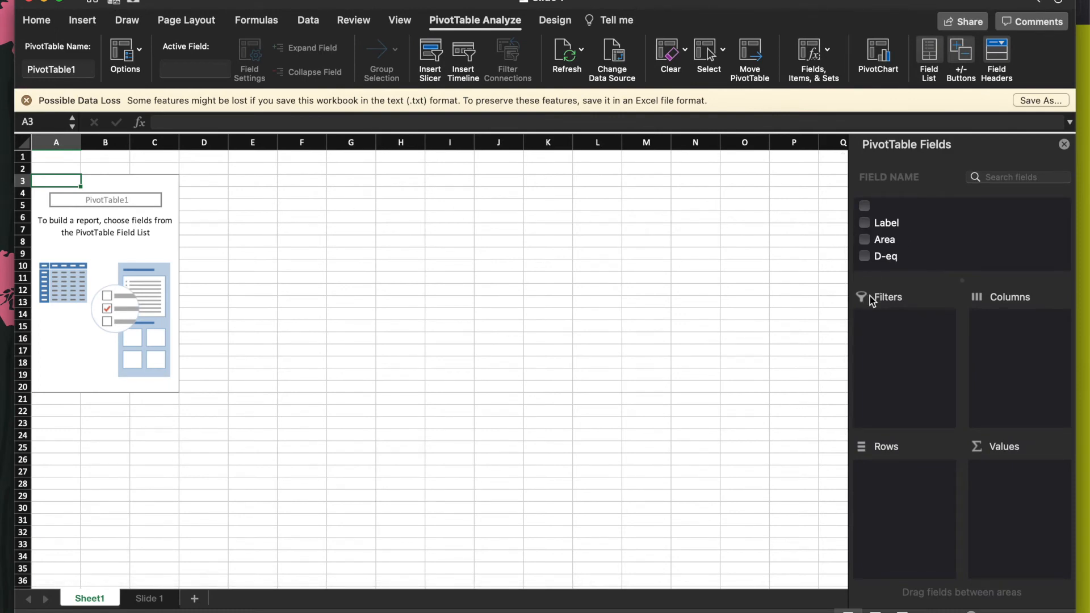
Use Label as the PivotTable rows and summarize the Area field by Average
click(871, 225)
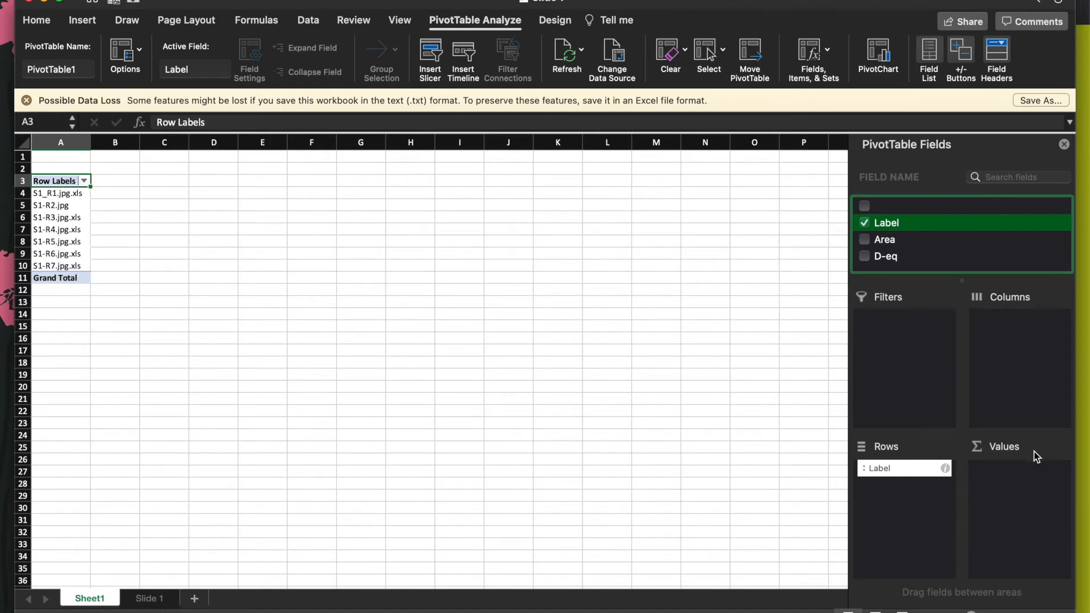
click(864, 240)
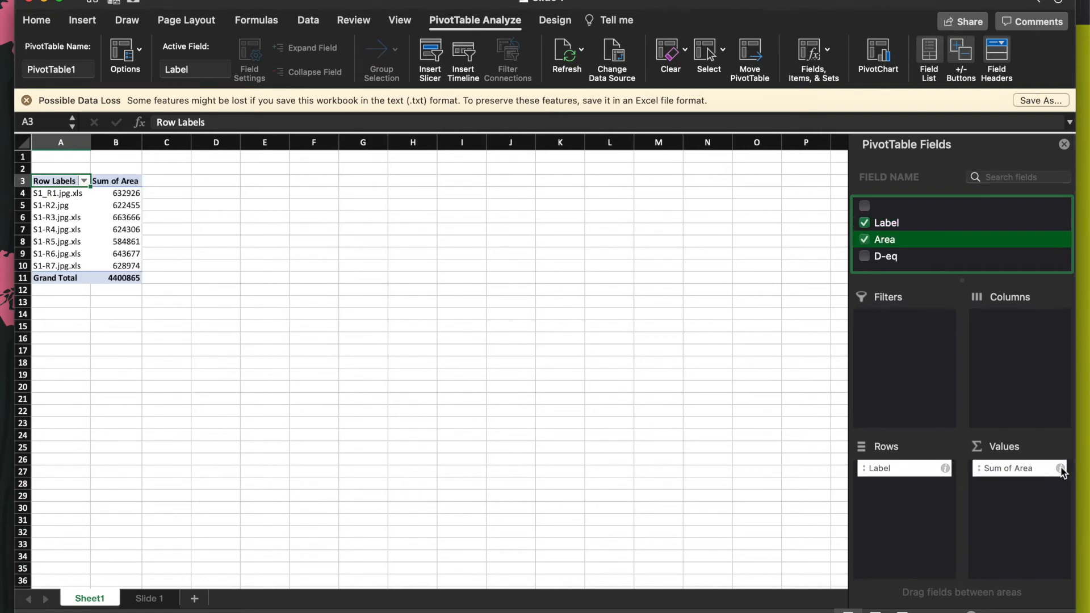
click(1060, 469)
click(476, 226)
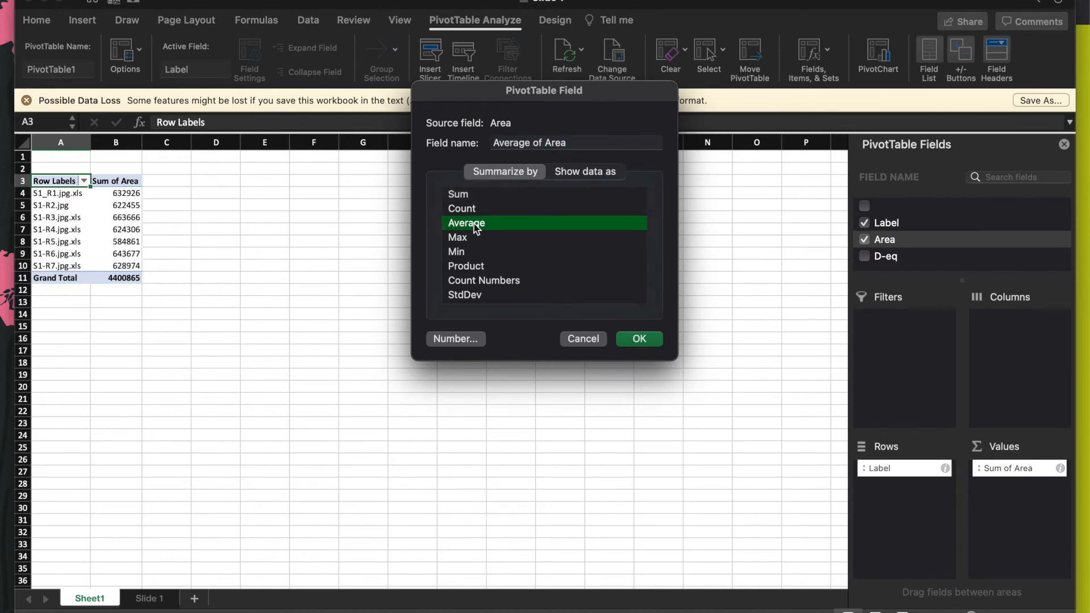
click(639, 338)
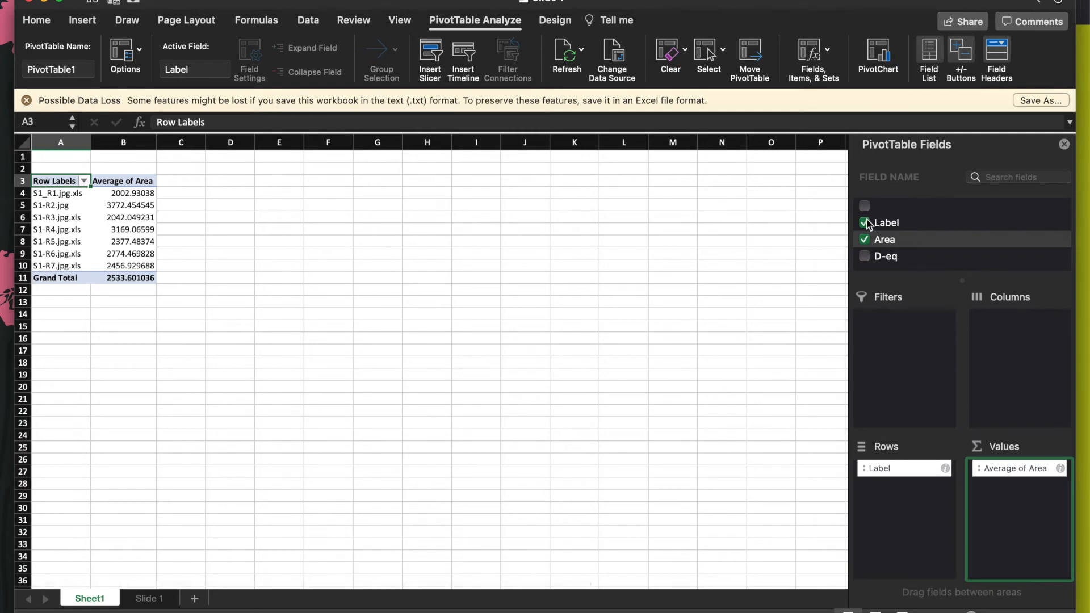
Add Label to the PivotTable values as a count and switch to the Slide 1 sheet
drag(883, 221, 1019, 561)
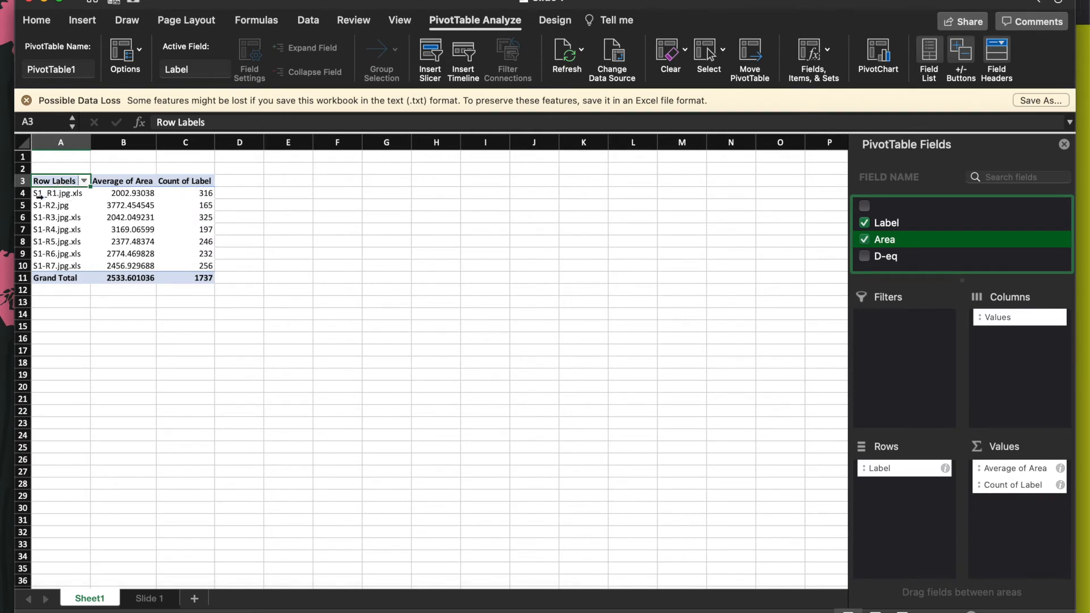
click(150, 599)
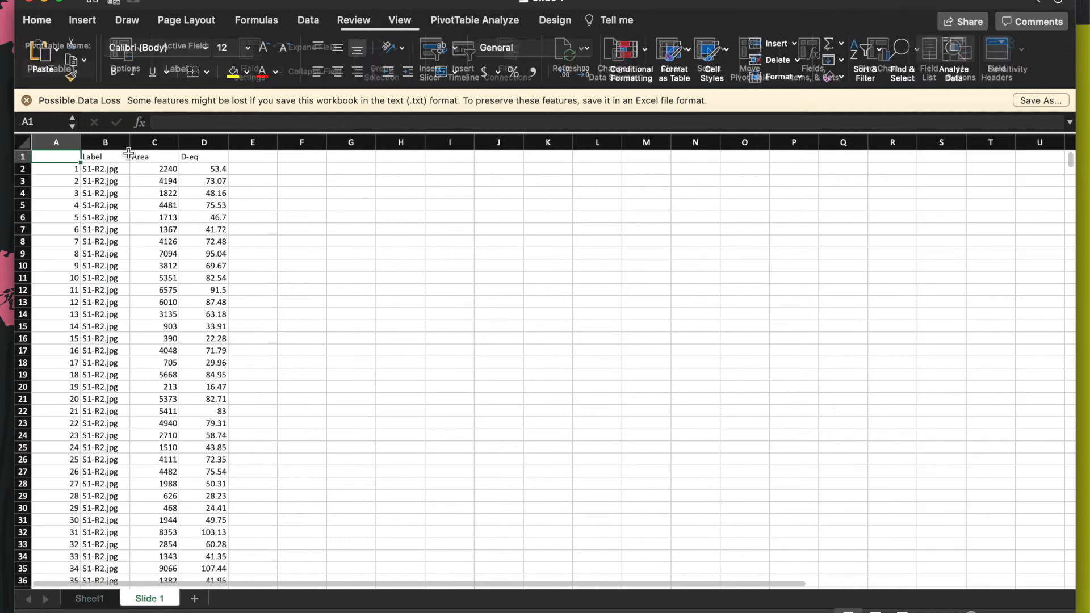
Examine the per-image rows in the Slide 1 sheet's Label column and compare them with the PivotTable on Sheet1
drag(101, 171, 117, 567)
scroll(275, 458, down, 6)
scroll(139, 457, down, 12)
scroll(103, 339, down, 7)
scroll(128, 227, up, 8)
scroll(127, 360, up, 15)
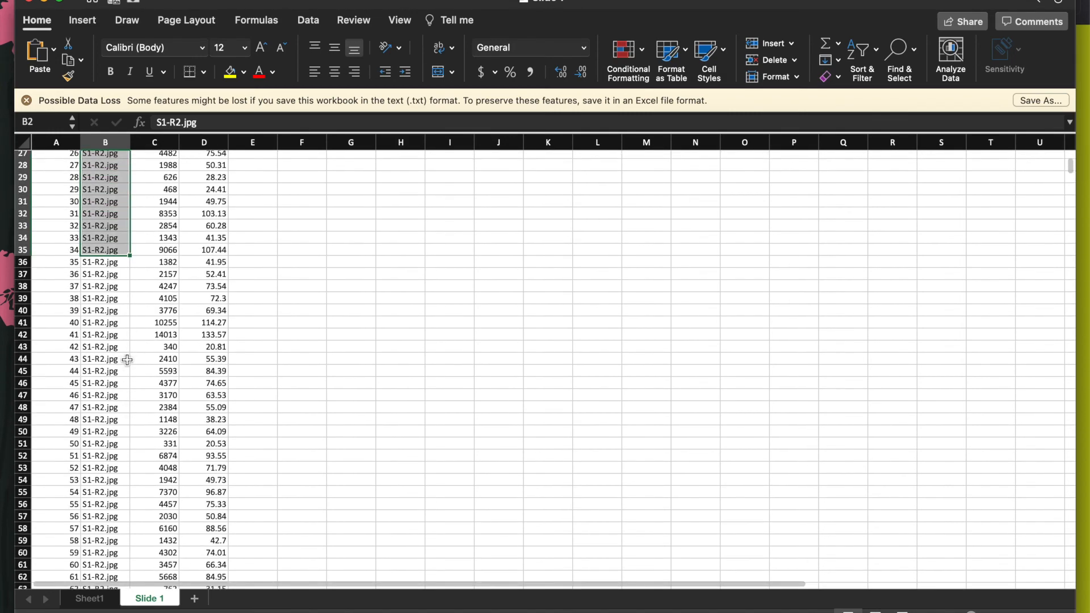
scroll(127, 360, up, 8)
scroll(102, 314, down, 8)
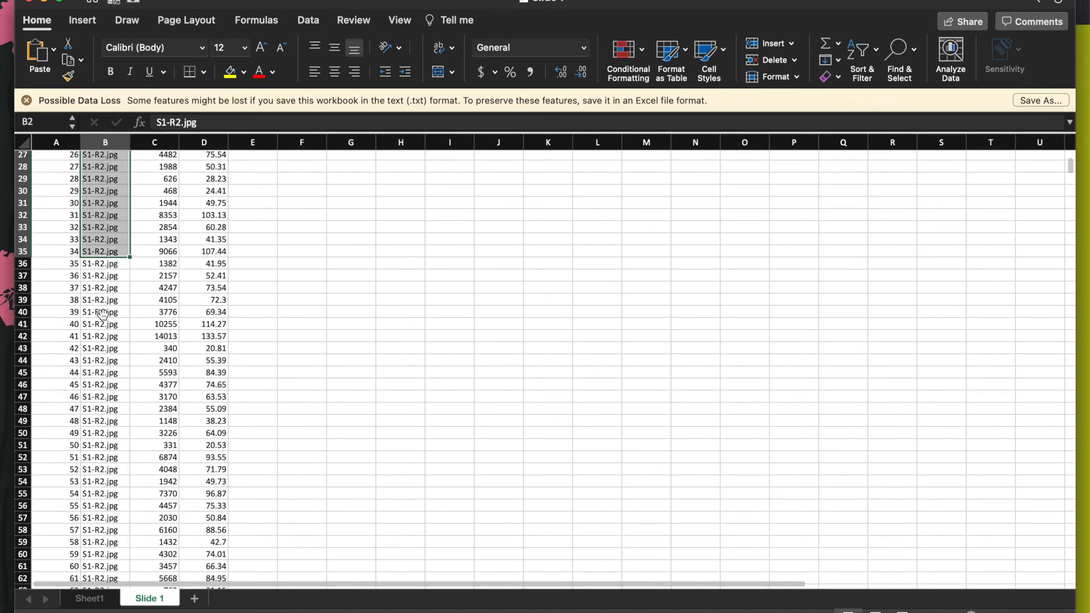
scroll(102, 313, down, 20)
scroll(102, 314, down, 14)
scroll(111, 429, down, 8)
scroll(111, 430, up, 7)
drag(109, 338, 101, 178)
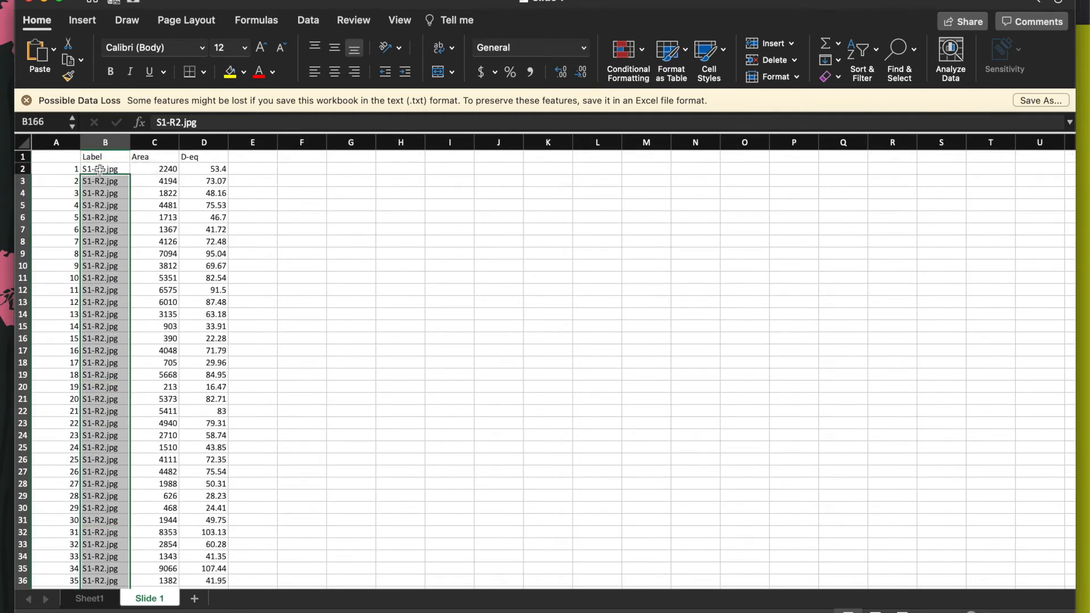
click(89, 598)
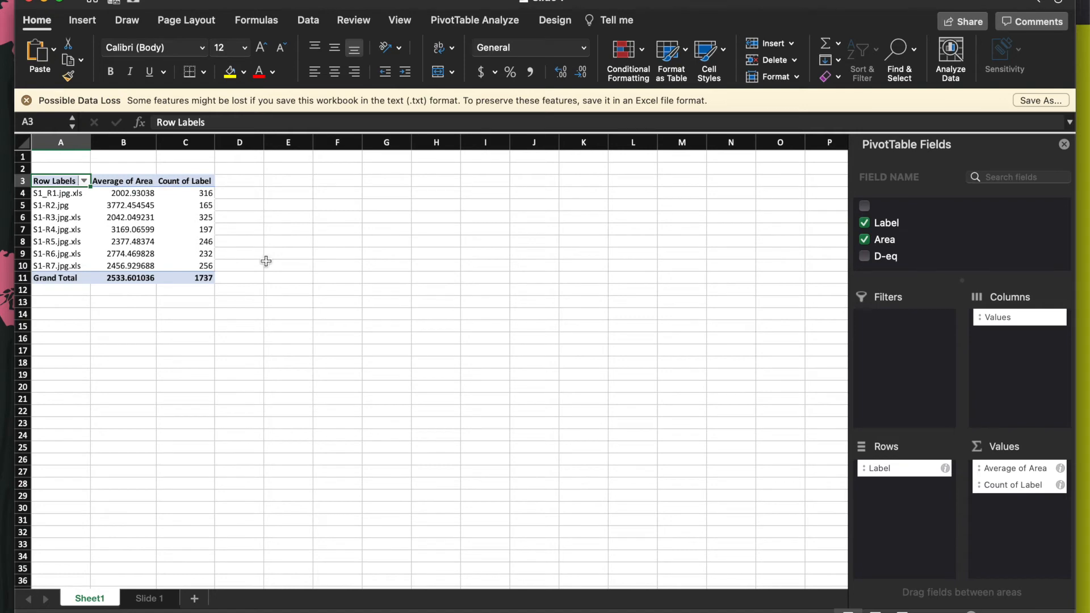
click(148, 599)
click(93, 600)
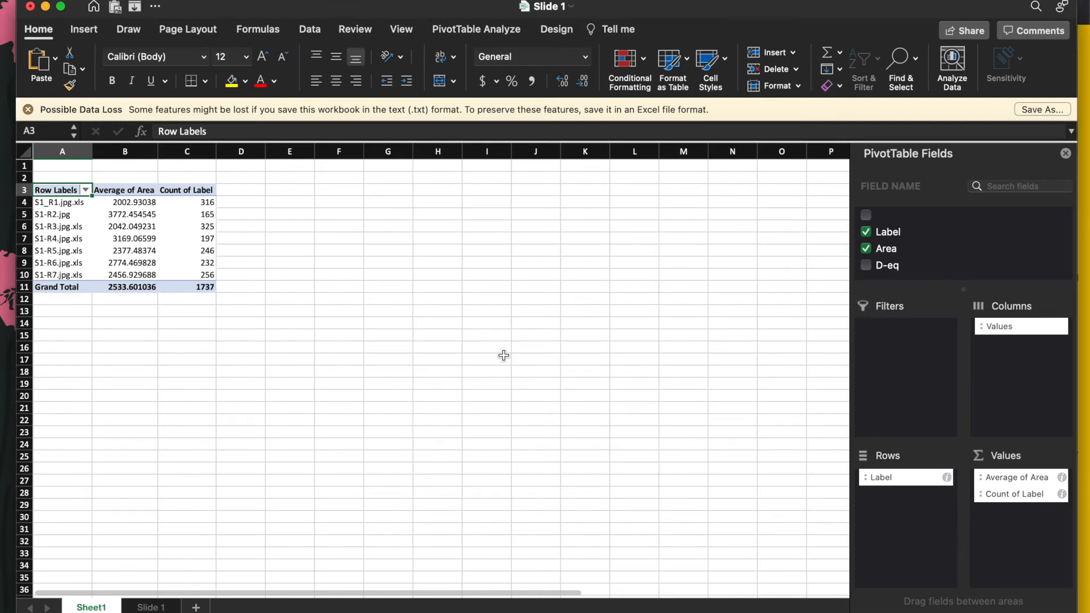
Save the workbook with the PivotTable as Slide 1.xlsx in the Example folder, using the Excel Workbook (.xlsx) format
click(389, 286)
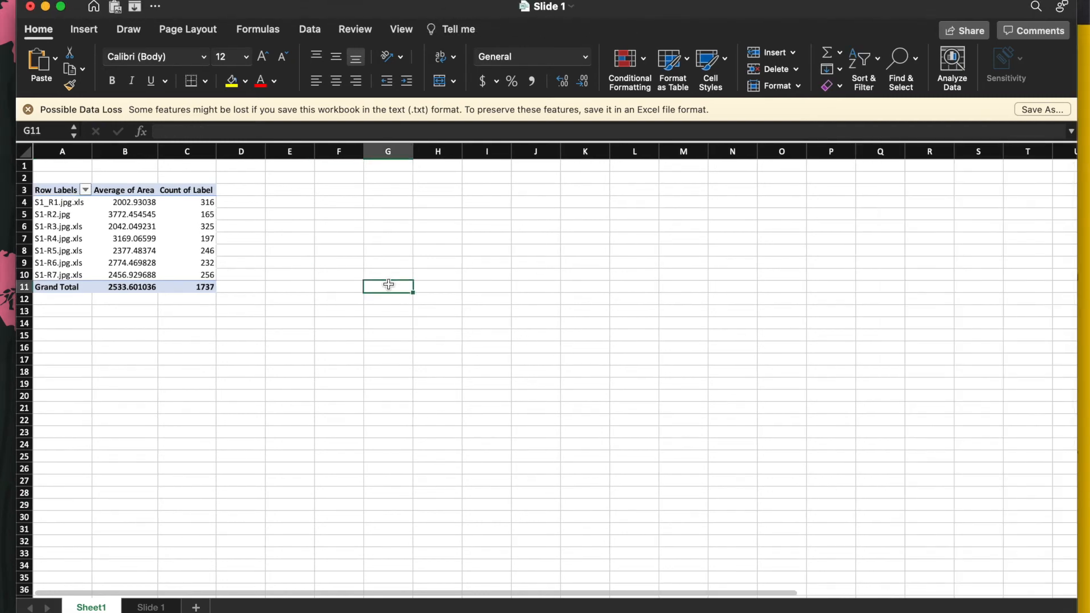
key(super+s)
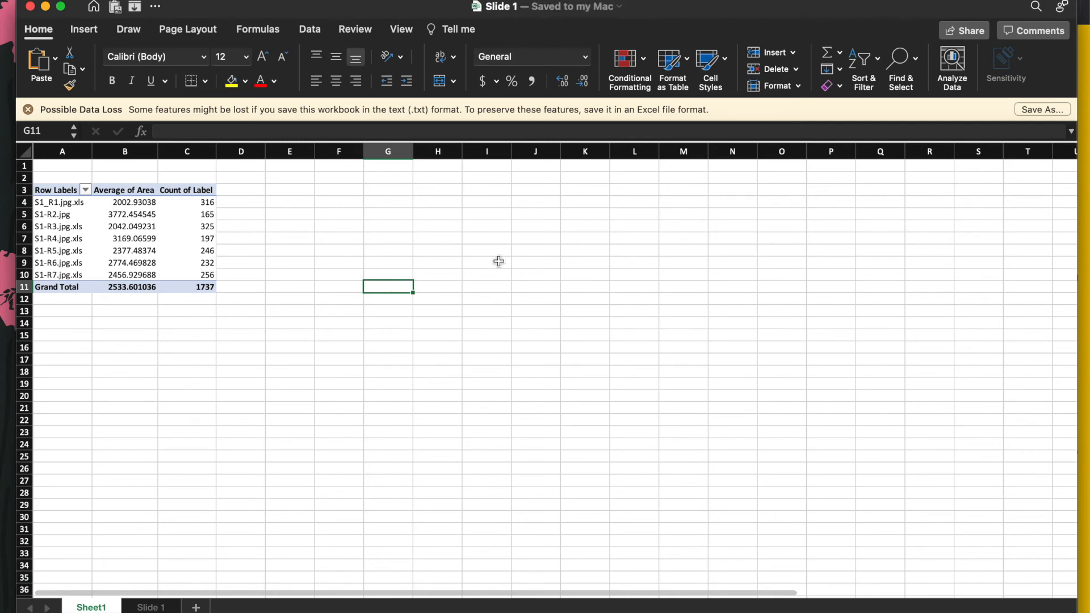
key(super+shift+s)
click(633, 397)
click(634, 399)
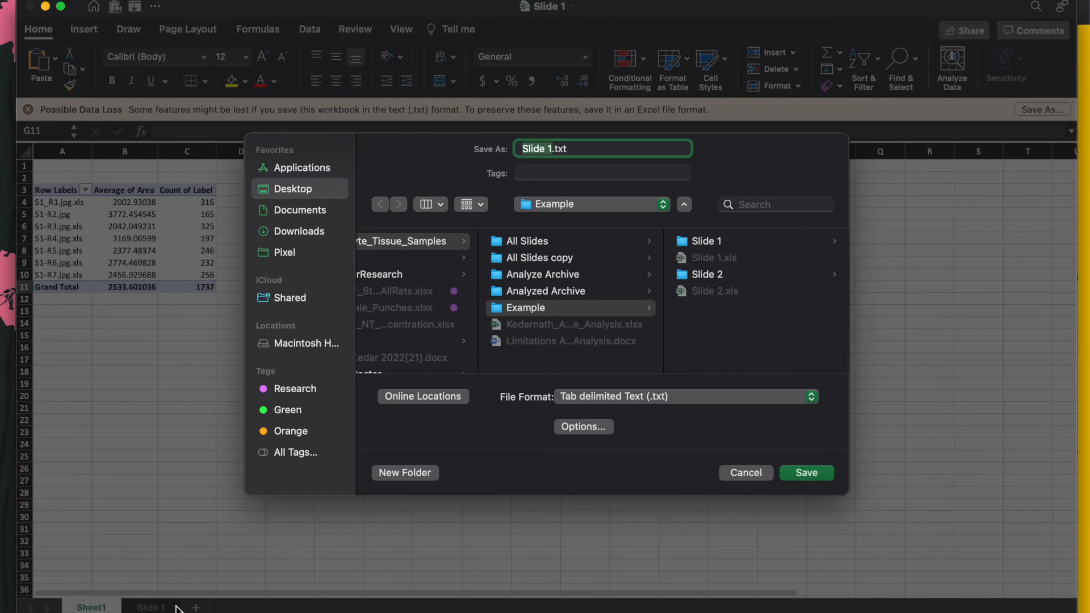
click(683, 399)
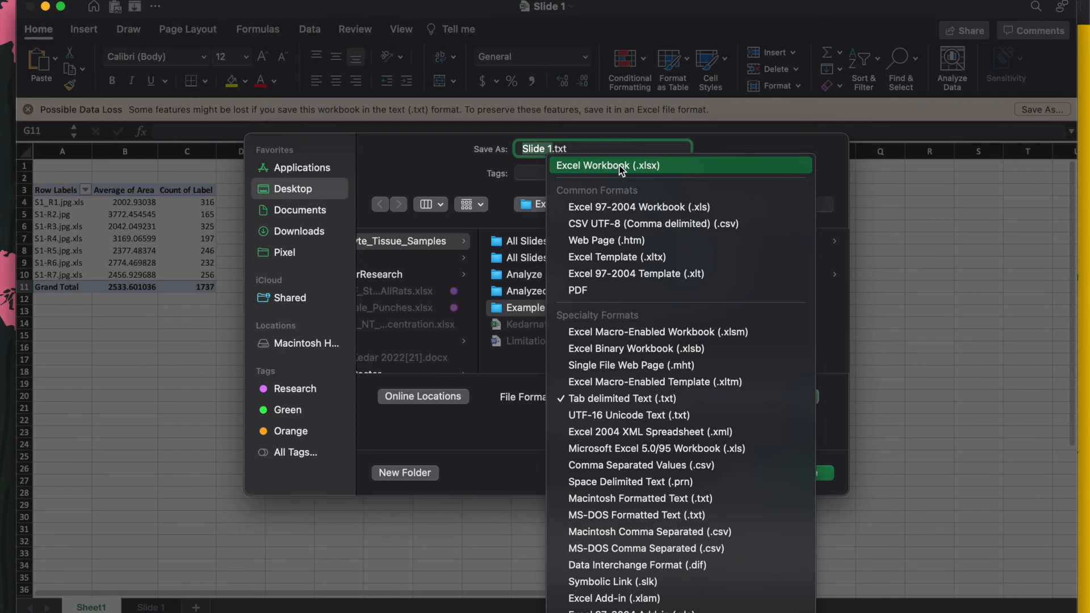
click(651, 170)
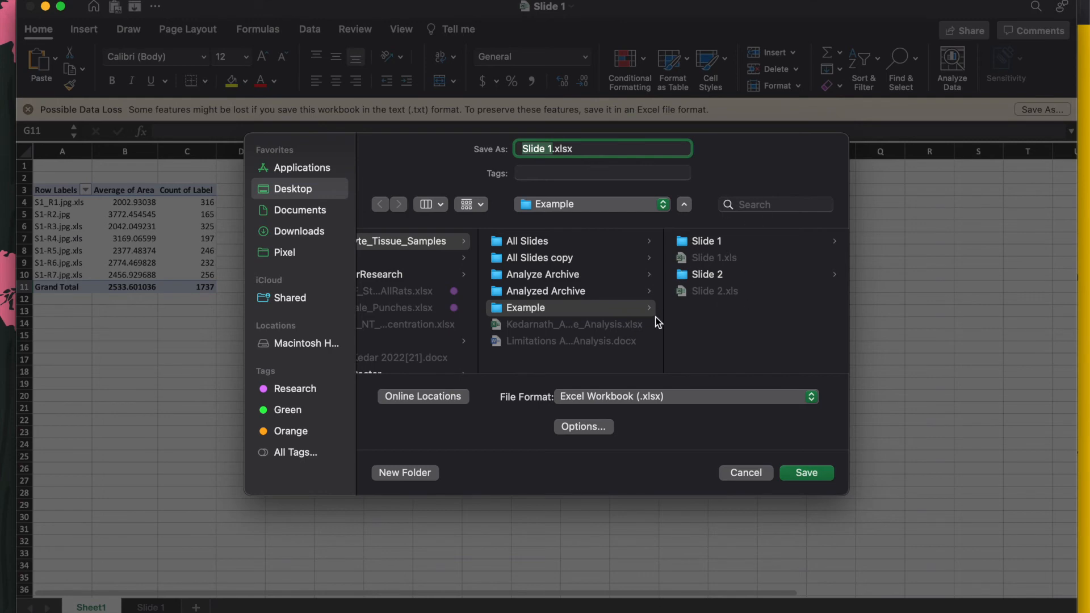
click(811, 475)
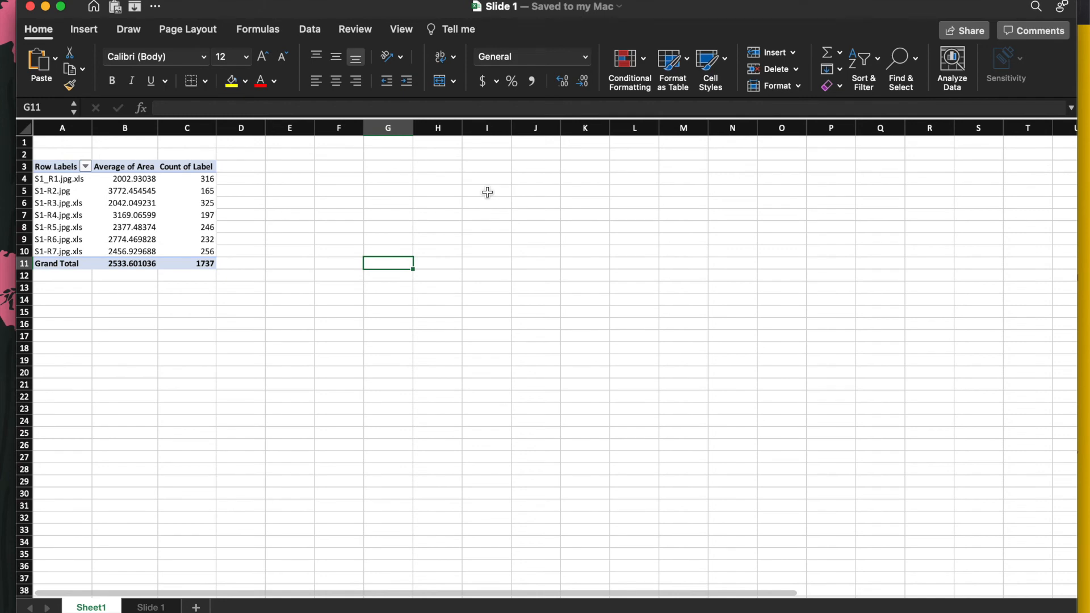
Open the Adipocyte area analysis Prism file from the desktop and review the stress groups across the DIO Group data table
double_click(729, 8)
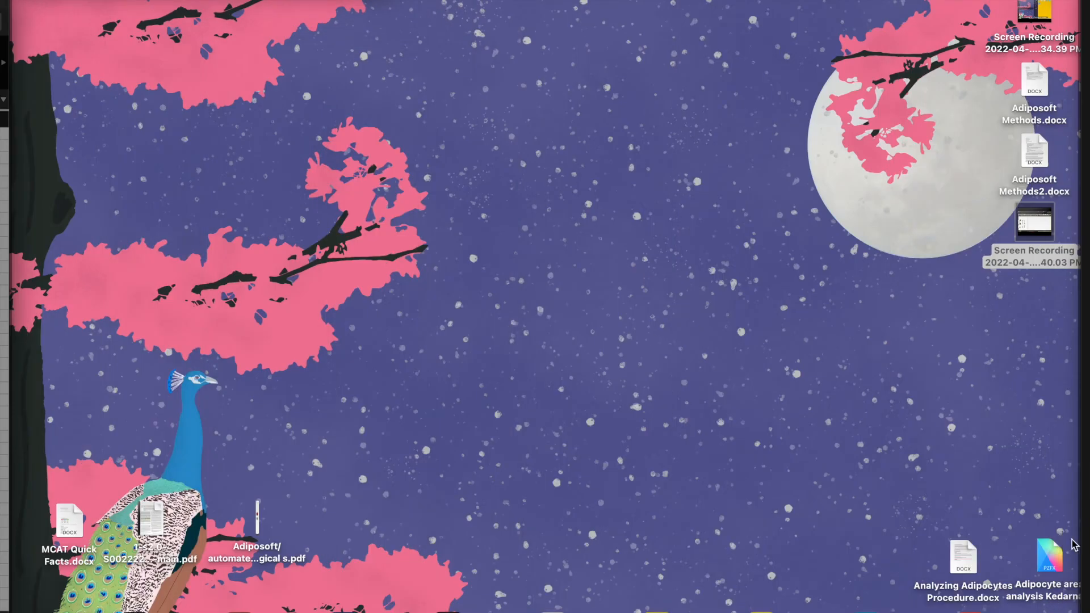
double_click(1051, 555)
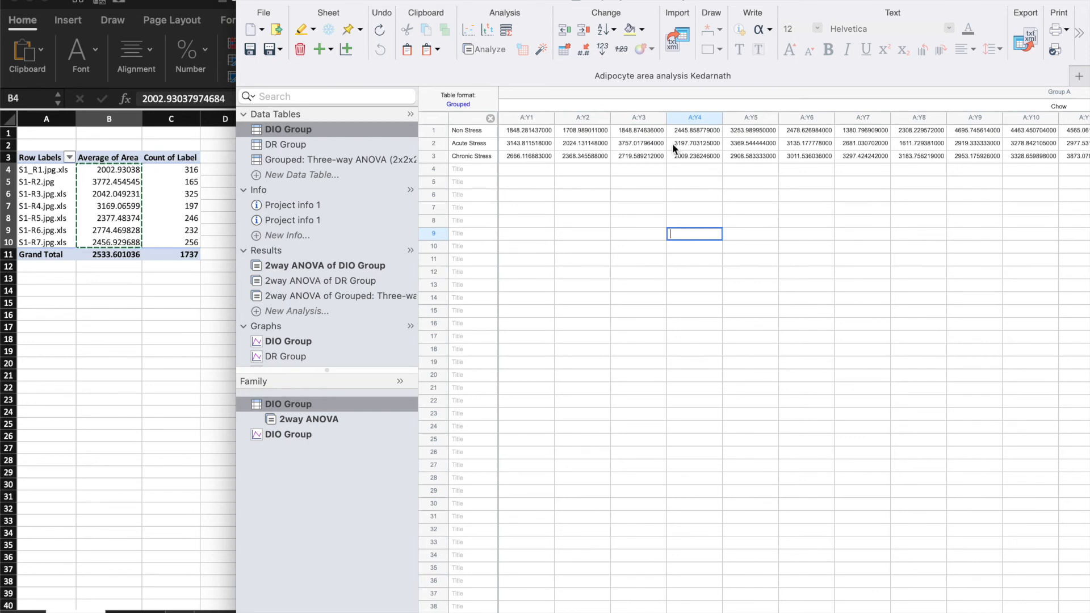
scroll(761, 138, right, 6)
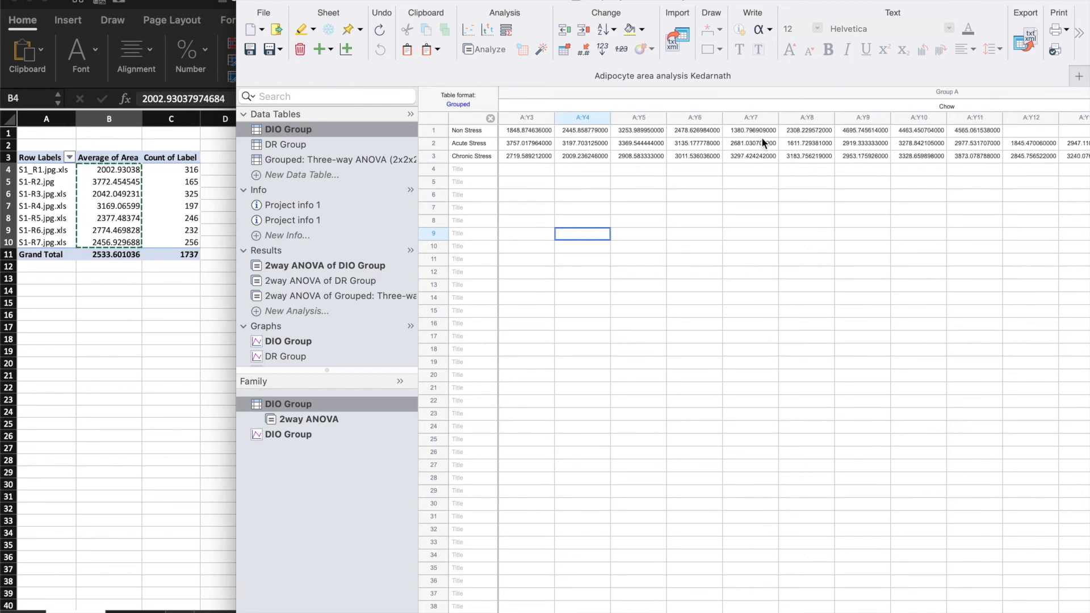
scroll(761, 137, right, 5)
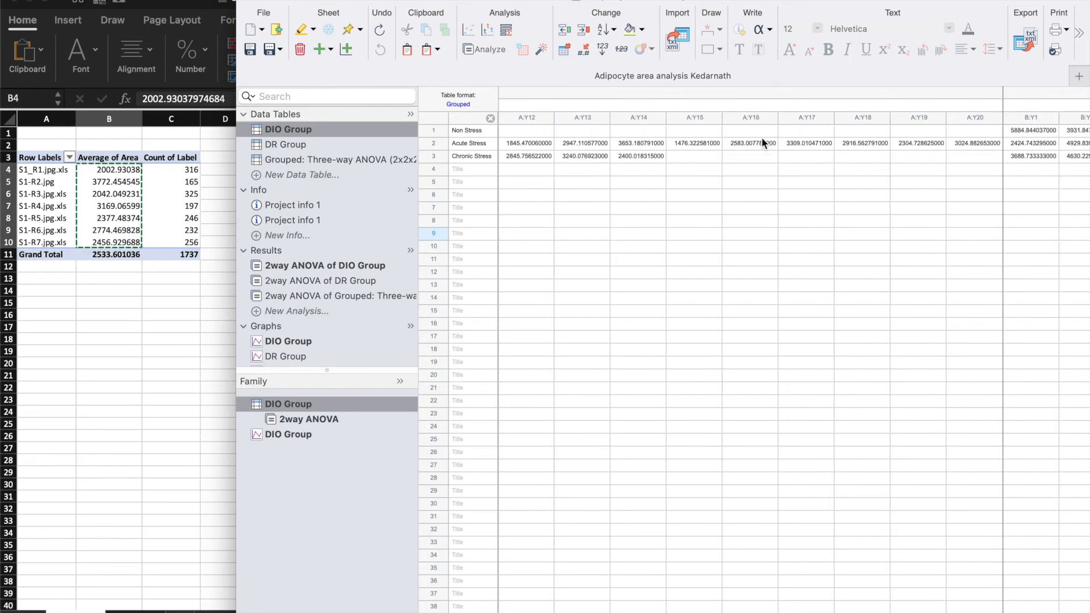
key(Right)
key(Right)
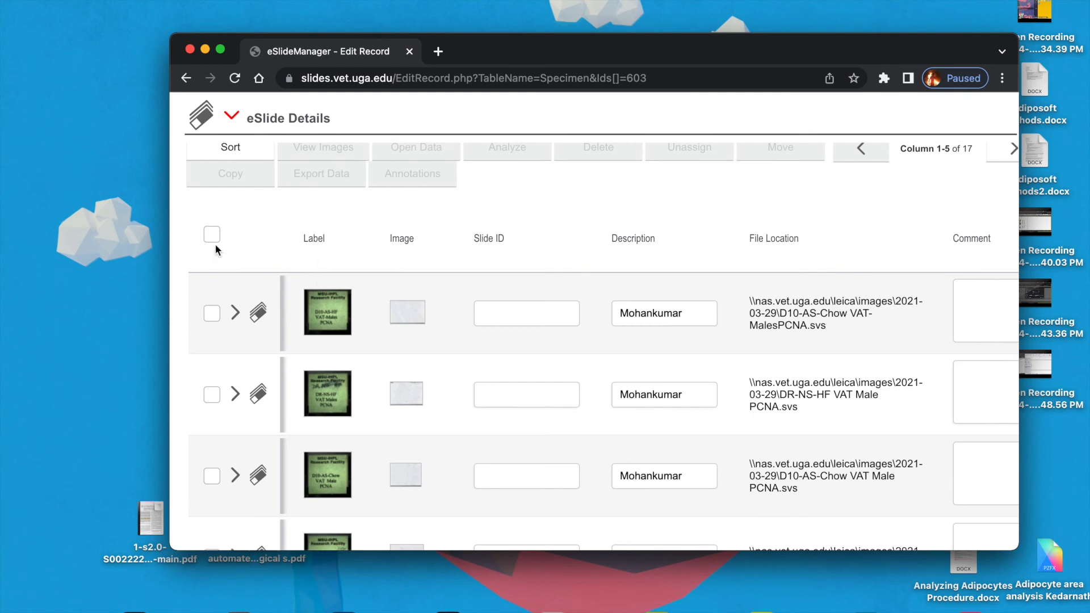
In eSlideManager, select all eSlides of the specimen and open their images in the Web Viewer
scroll(241, 222, up, 10)
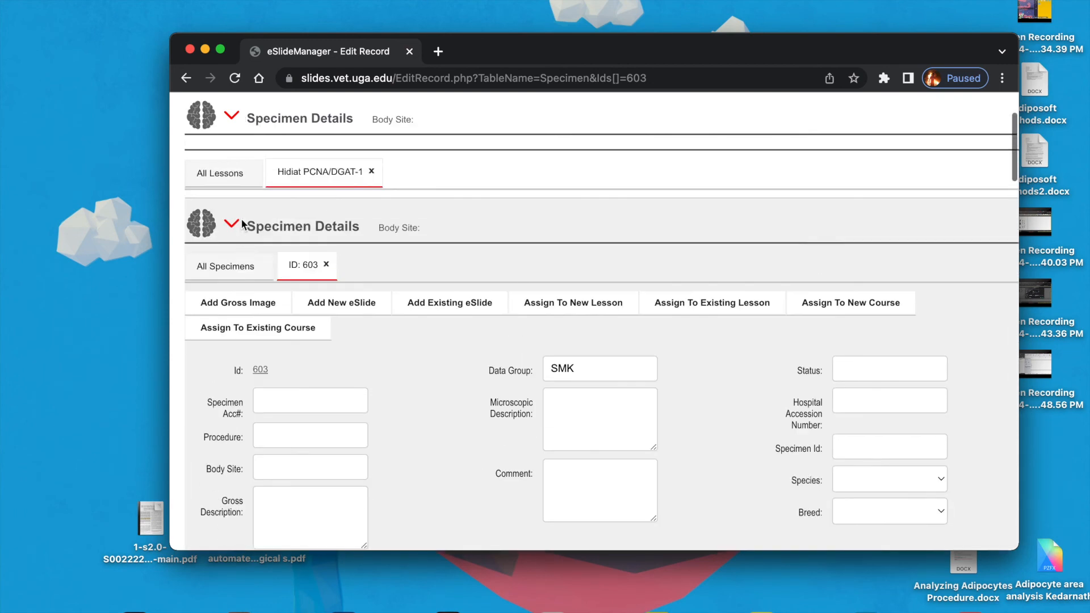
scroll(240, 220, up, 3)
scroll(241, 219, down, 15)
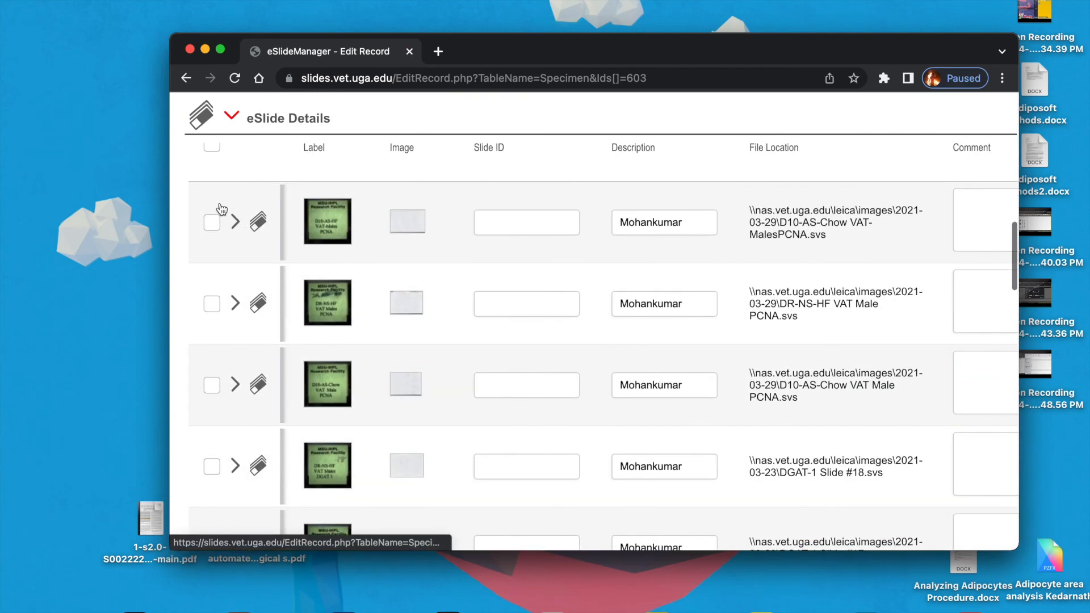
scroll(221, 210, up, 2)
click(212, 199)
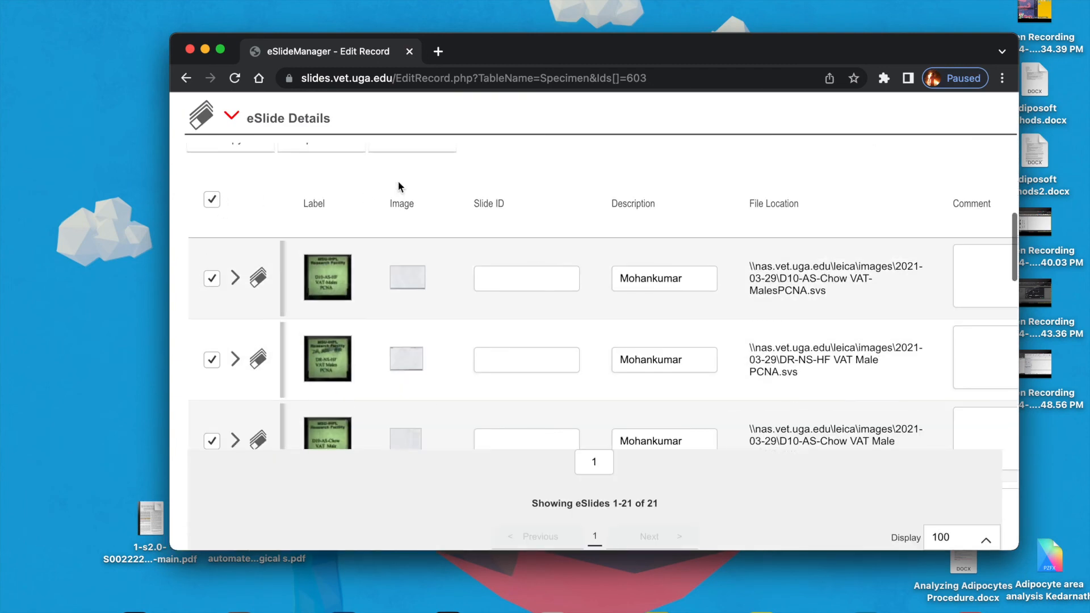
scroll(397, 180, up, 3)
click(328, 225)
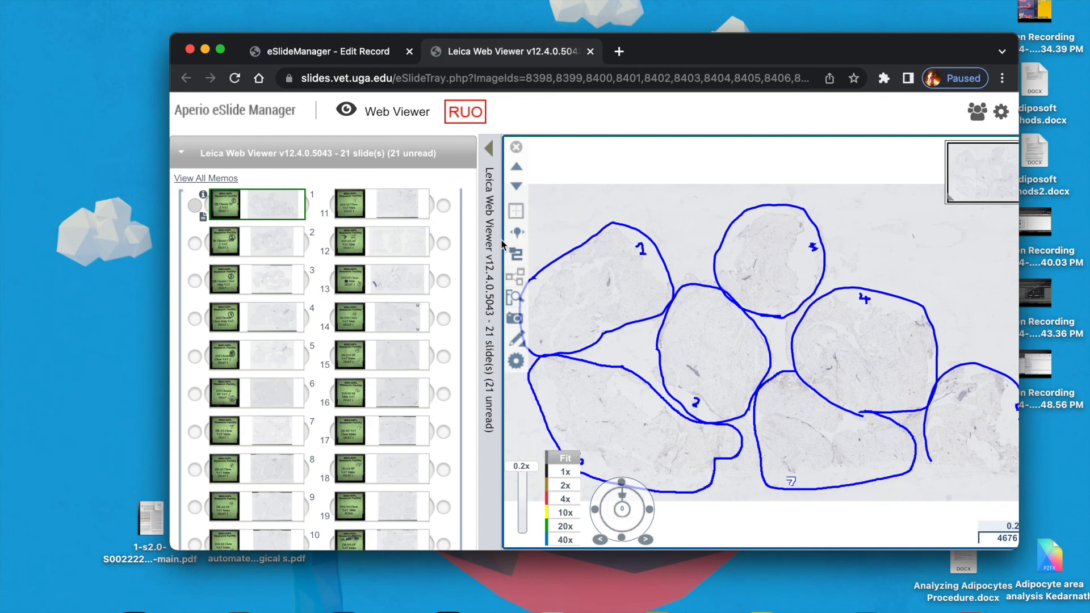
Examine the tissue section outlined as 1 on the first slide, comparing close-up and 2x magnification
mouse_move(219, 217)
scroll(883, 347, right, 2)
scroll(882, 347, left, 1)
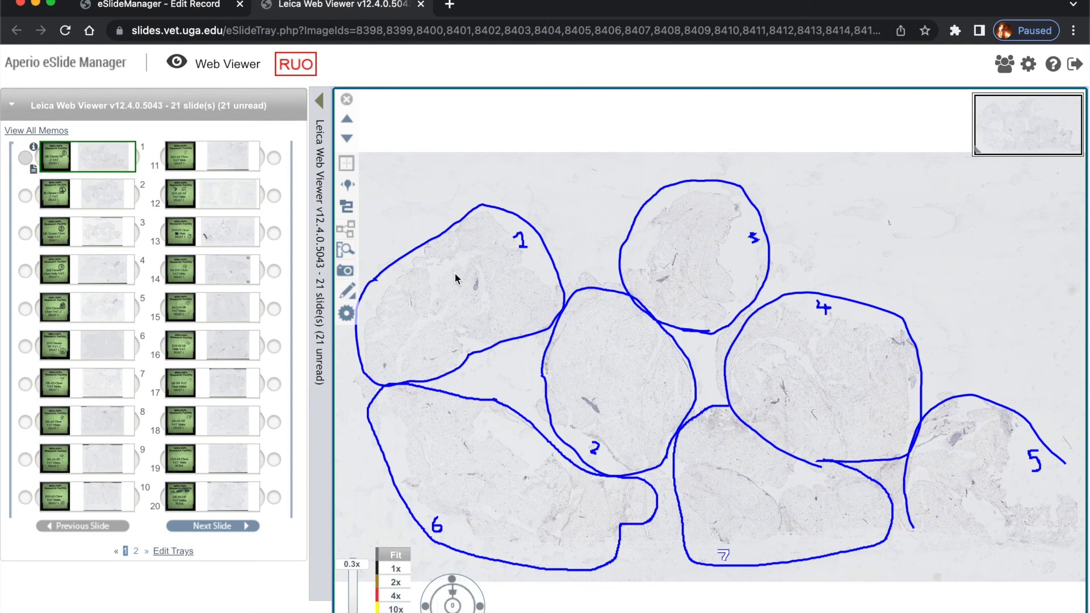
scroll(454, 274, up, 2)
scroll(455, 273, down, 1)
drag(455, 273, 641, 314)
scroll(604, 318, up, 5)
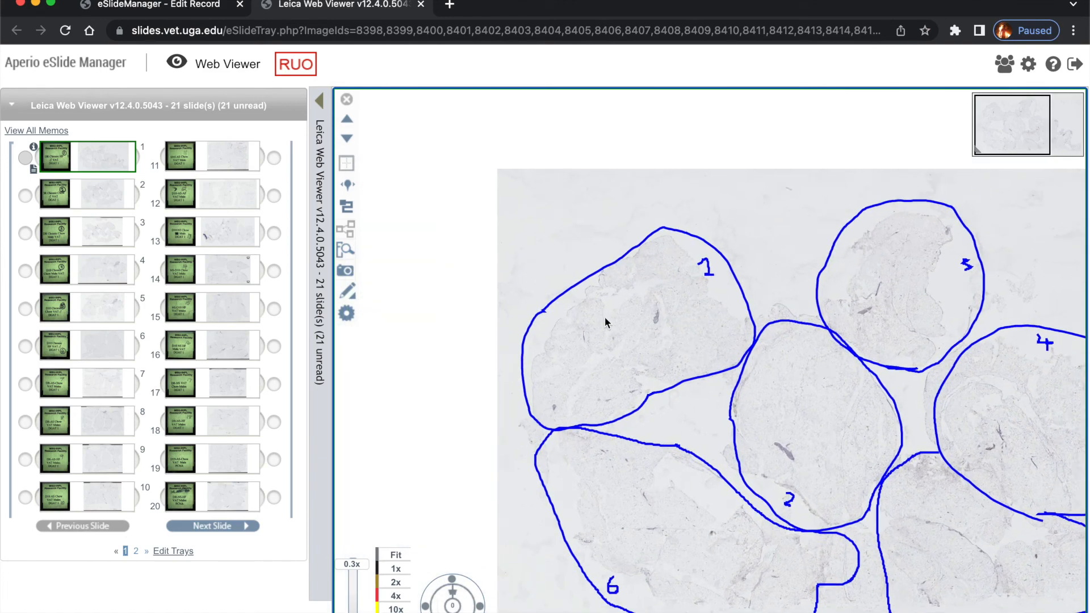
scroll(604, 323, up, 5)
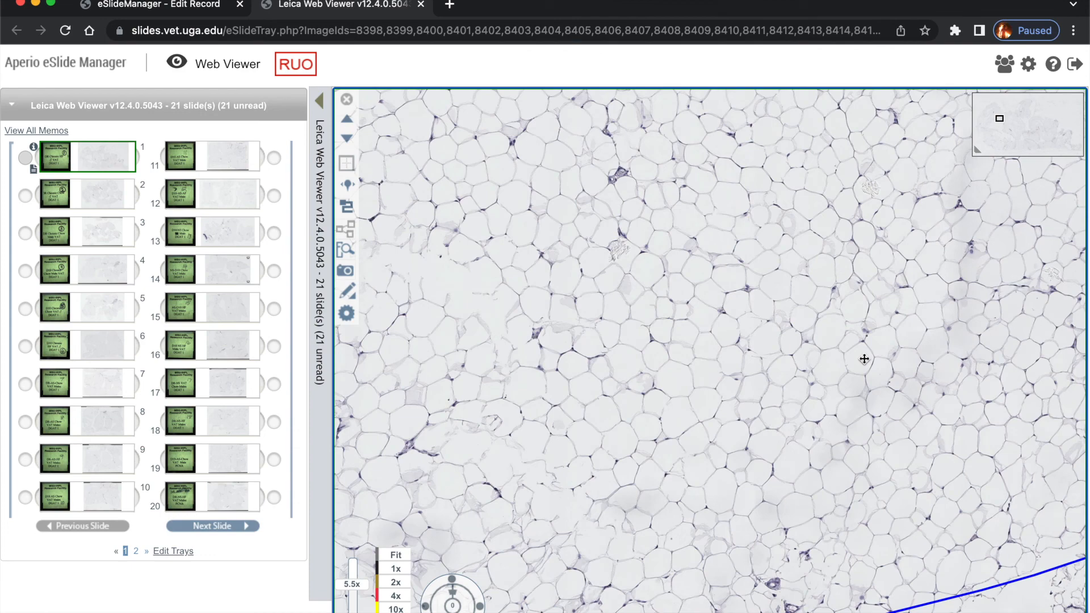
drag(733, 265, 707, 411)
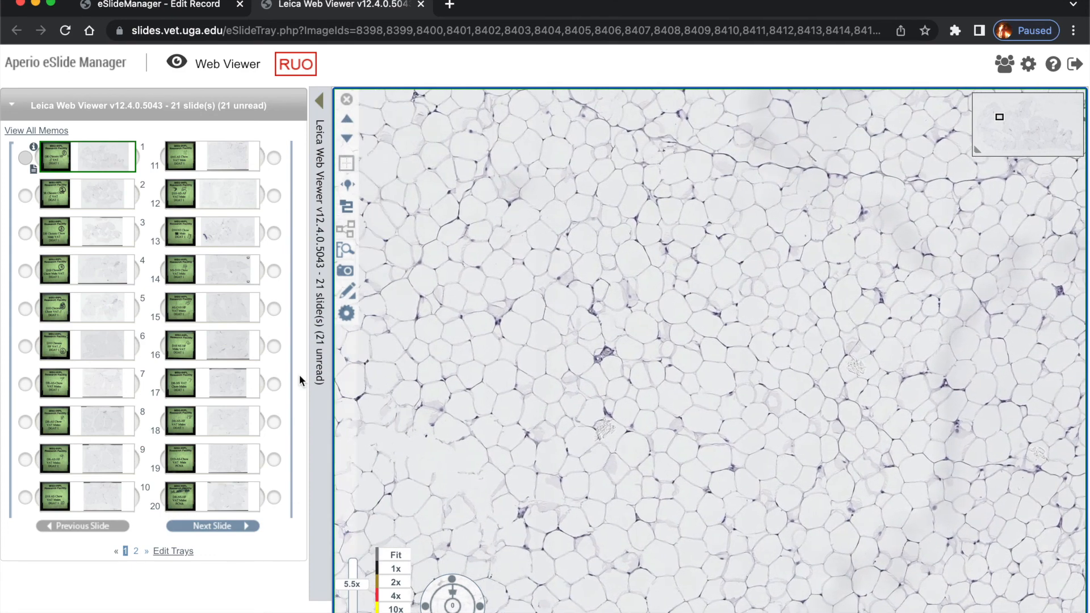
click(397, 582)
drag(649, 274, 732, 379)
drag(643, 262, 720, 340)
mouse_move(893, 362)
mouse_down()
mouse_move(798, 496)
mouse_move(769, 316)
mouse_move(703, 252)
mouse_up()
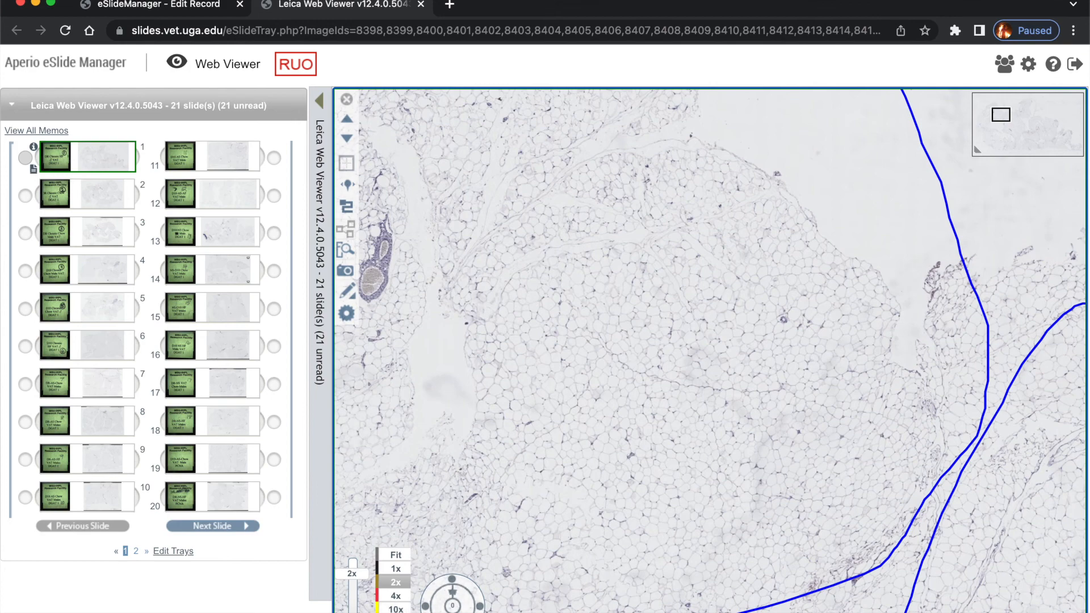
Set the slide magnification to 10x and frame a densely packed area of adipocytes in section 1
click(406, 609)
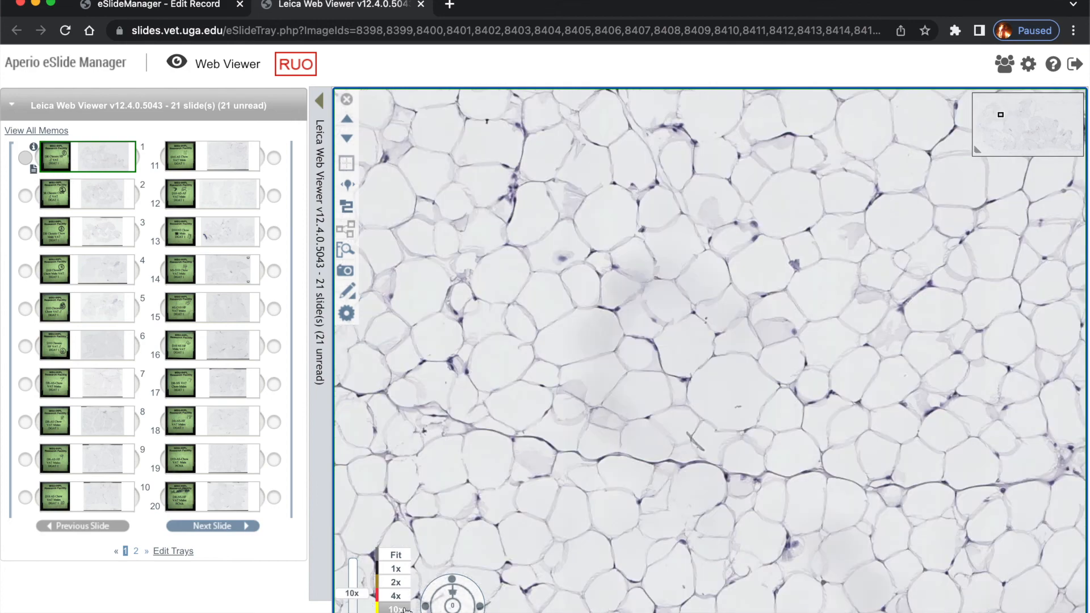
drag(771, 274, 849, 428)
drag(682, 248, 760, 307)
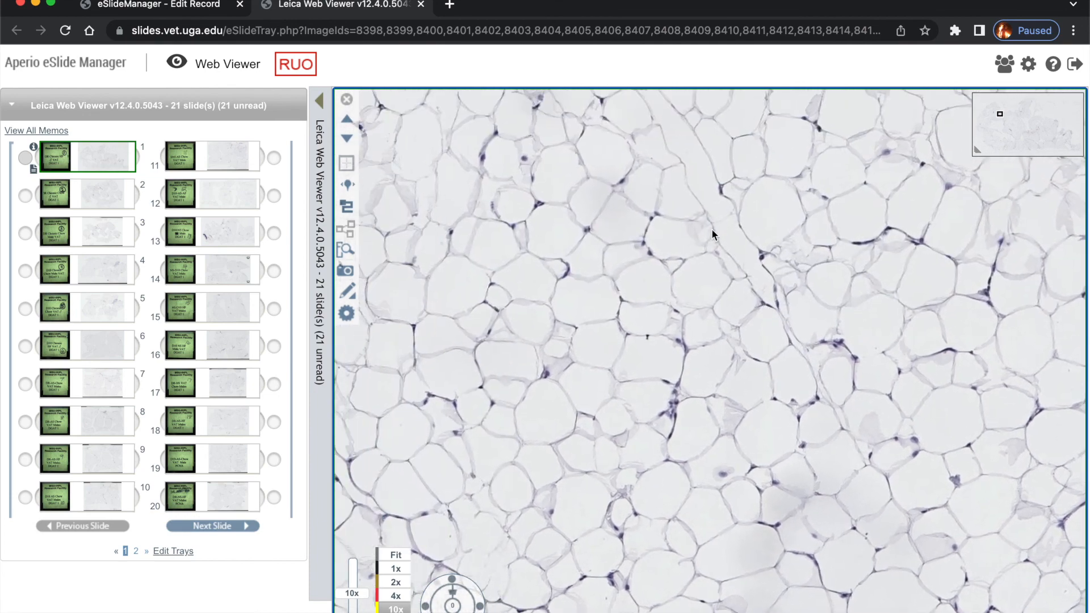
drag(714, 235, 631, 120)
drag(744, 364, 618, 209)
drag(773, 230, 690, 102)
drag(749, 284, 769, 120)
drag(772, 398, 999, 293)
drag(824, 373, 904, 369)
drag(774, 399, 553, 442)
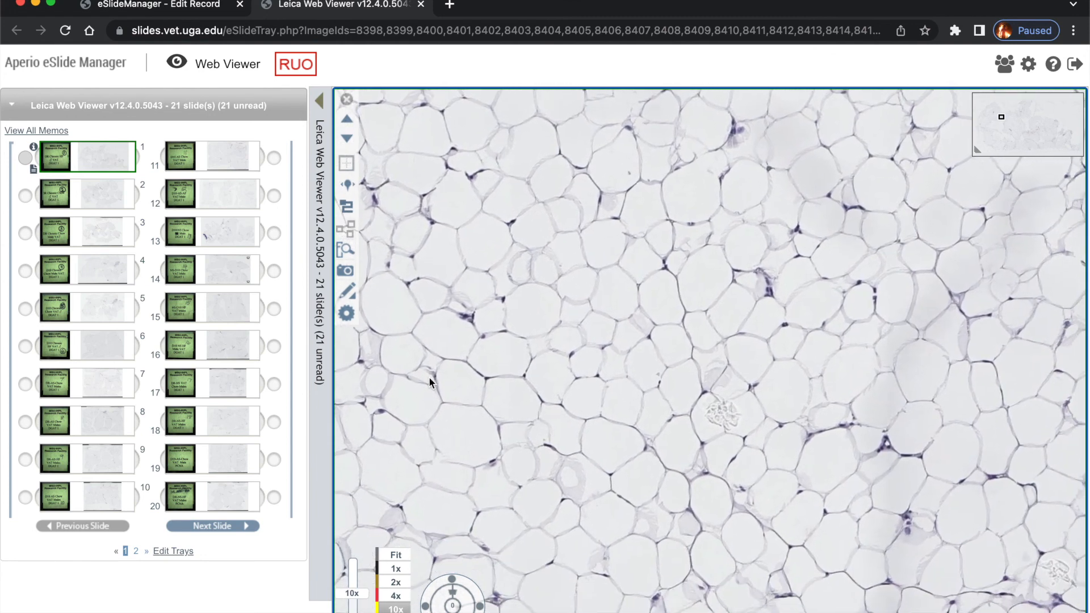
Check the snapshot settings for the Fixed Size capture mode, including its width and height
mouse_move(347, 275)
click(364, 274)
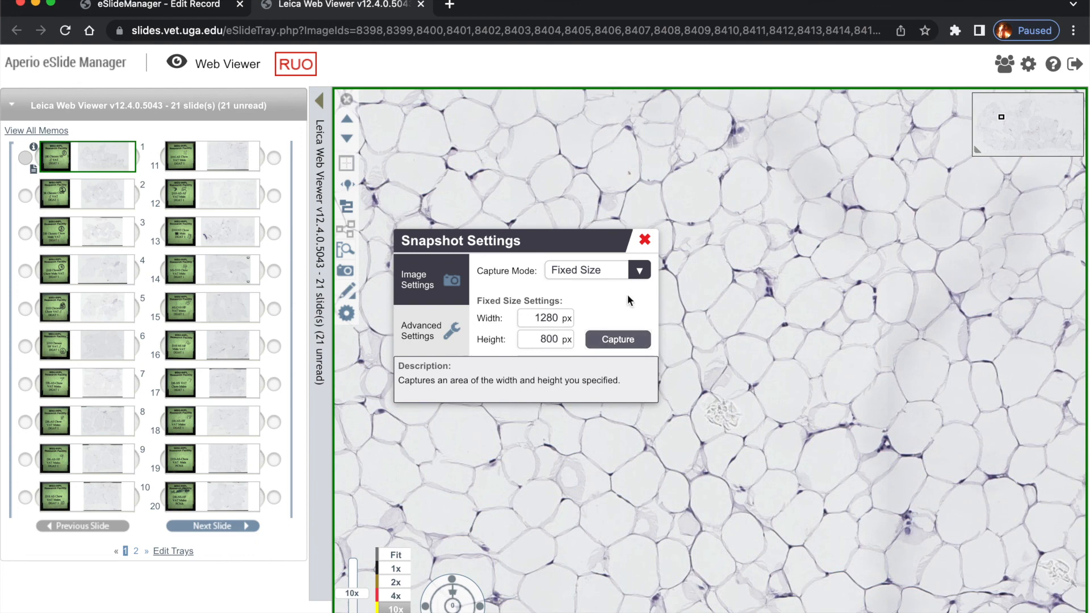
click(644, 244)
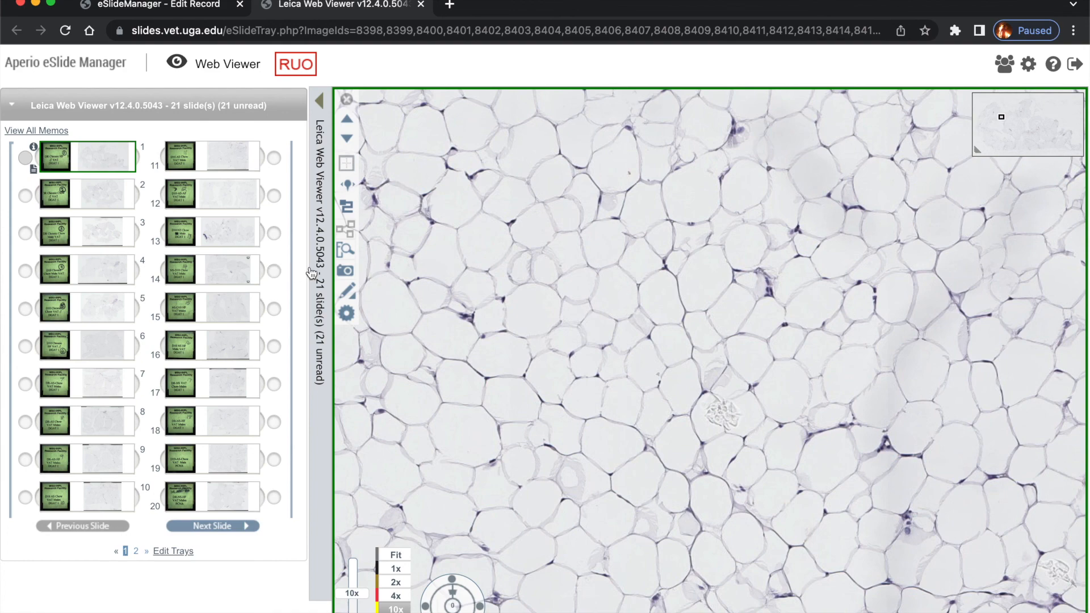
Collapse the slide tray, capture a fixed-size snapshot of the 10x view and locate the image in Downloads
click(323, 275)
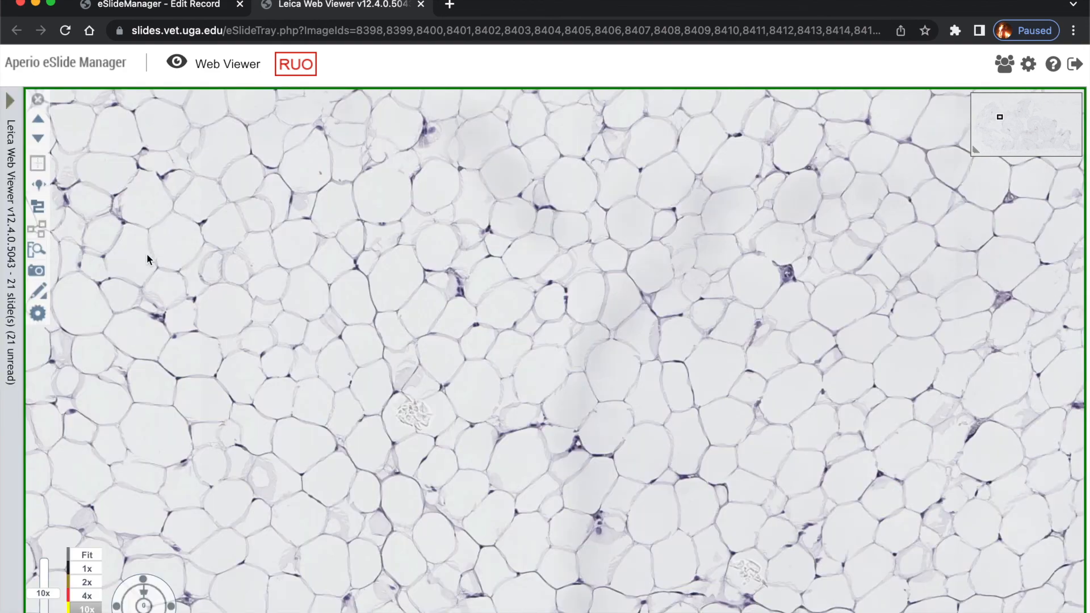
click(36, 270)
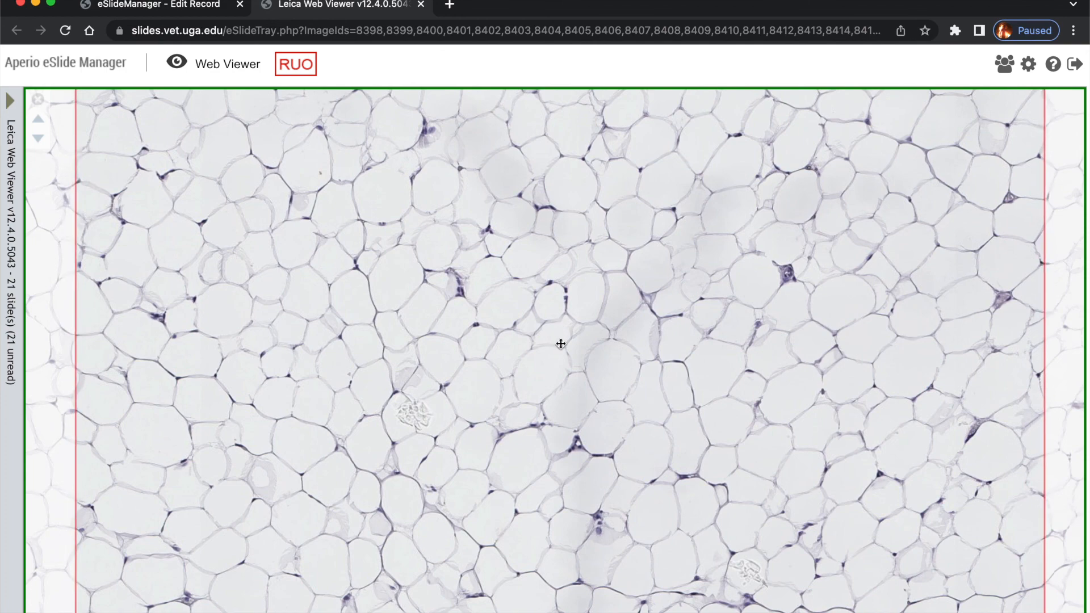
click(559, 340)
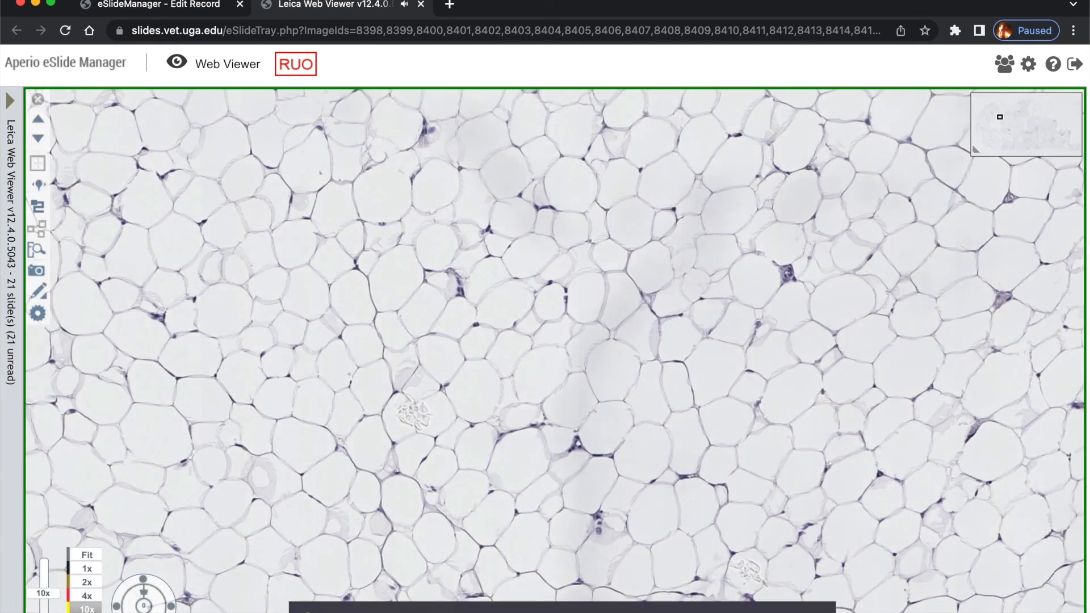
click(834, 606)
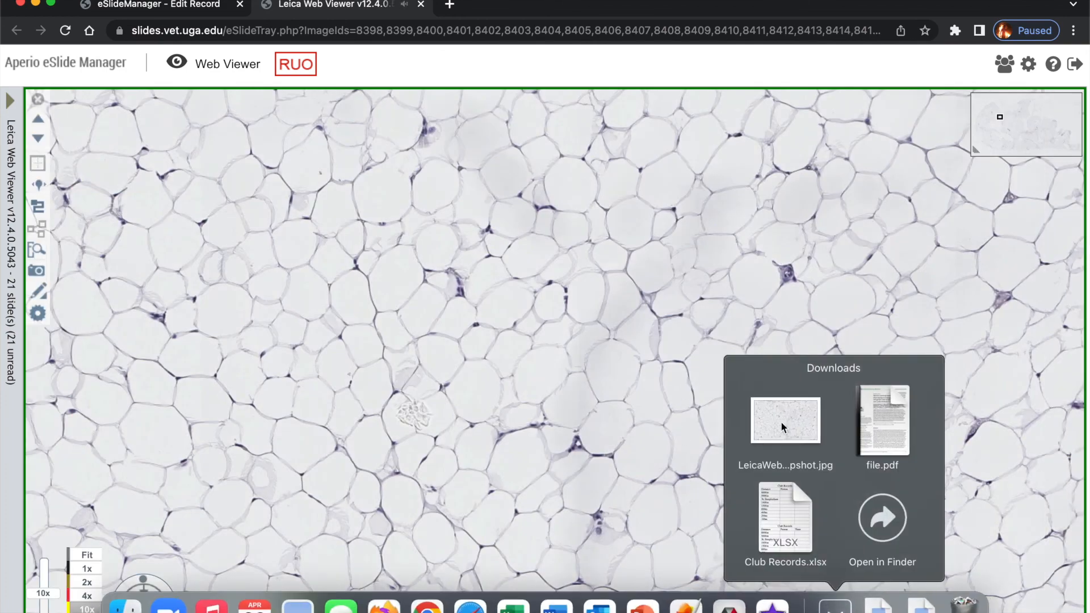
click(681, 301)
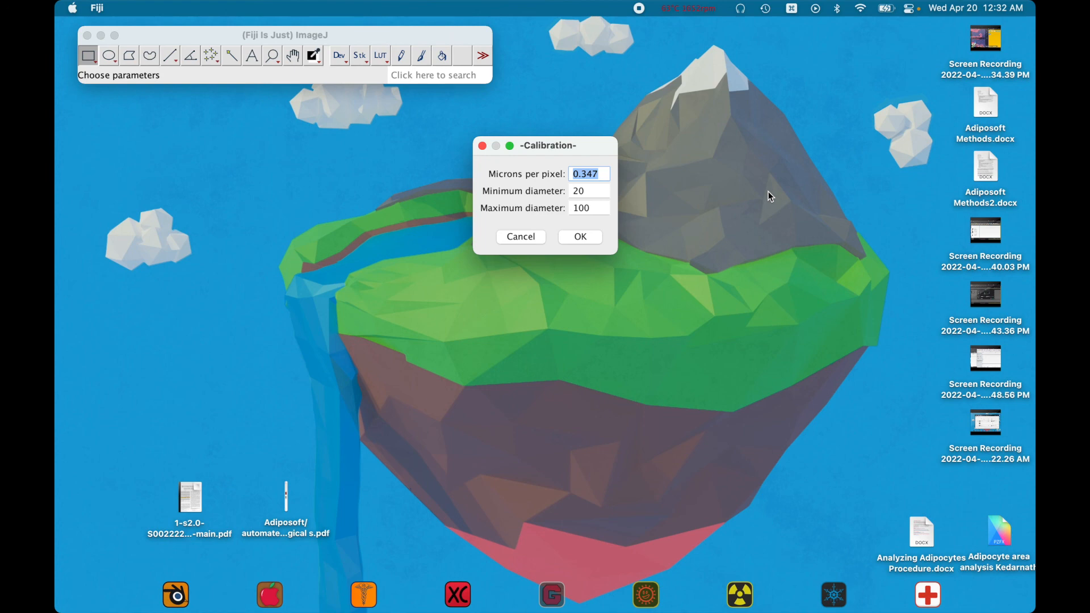
text(1)
click(592, 193)
click(592, 209)
text(1000)
key(BackSpace)
key(BackSpace)
key(BackSpace)
key(BackSpace)
text(5000)
key(BackSpace)
click(525, 238)
click(367, 8)
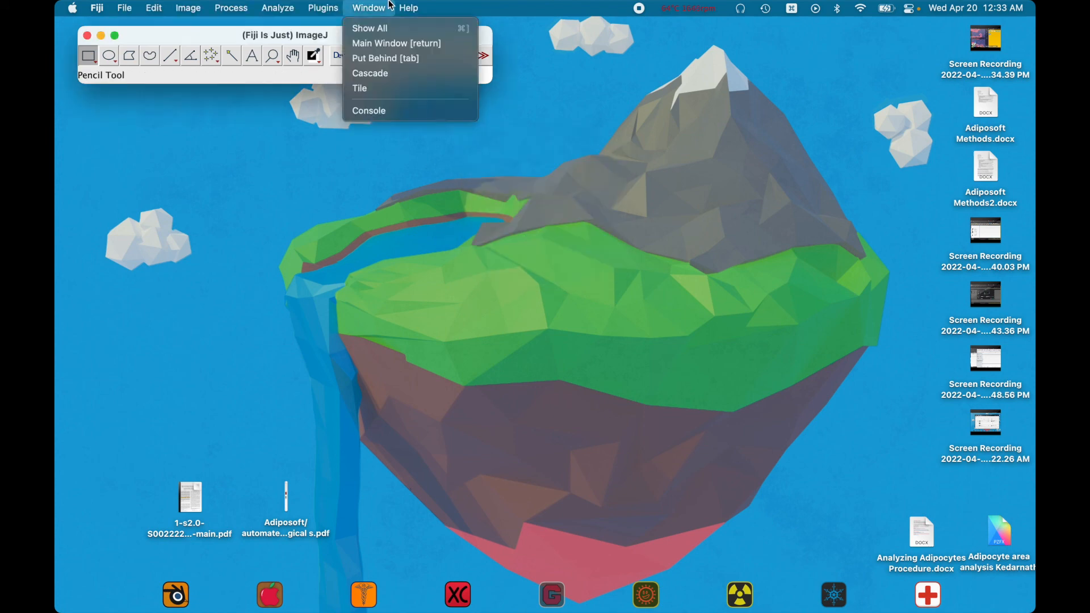